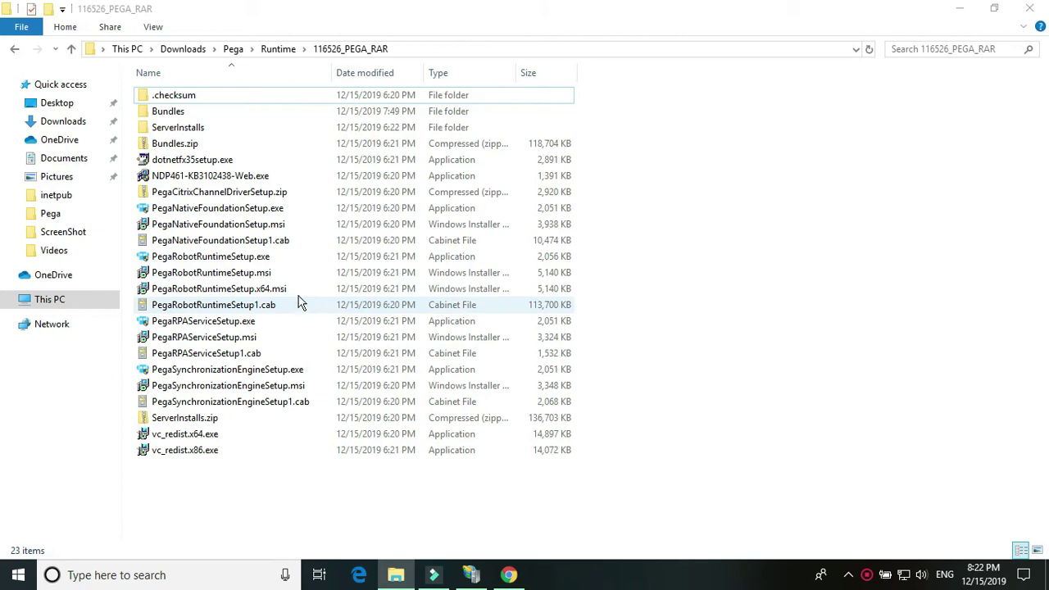
Run PegaRobotRuntimeSetup.exe as administrator and start installing the preselected prerequisites
{"action": "left_click", "coordinate": [235, 261]}
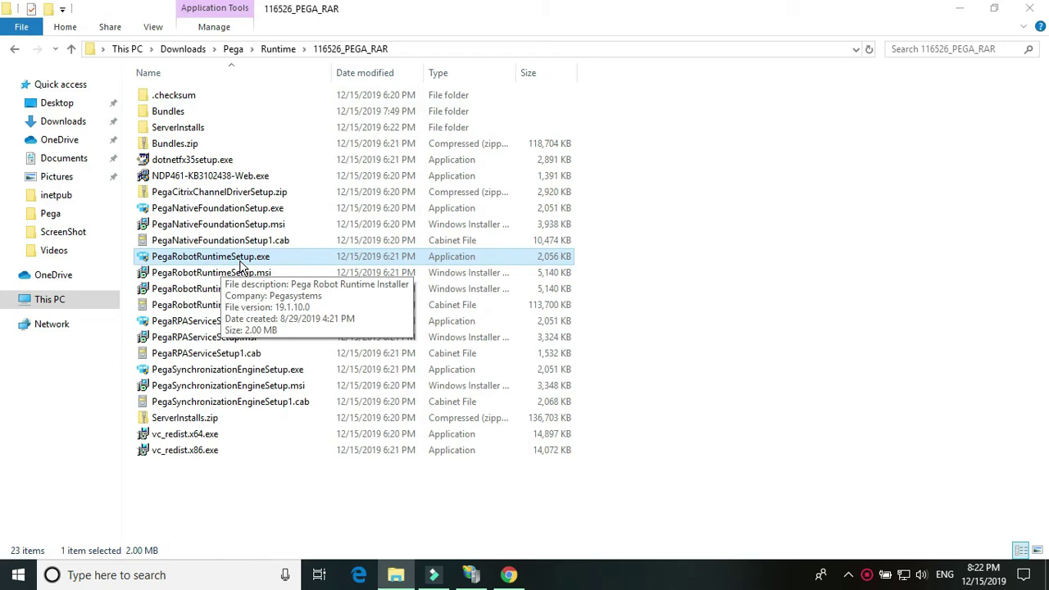
{"action": "right_click", "coordinate": [237, 261]}
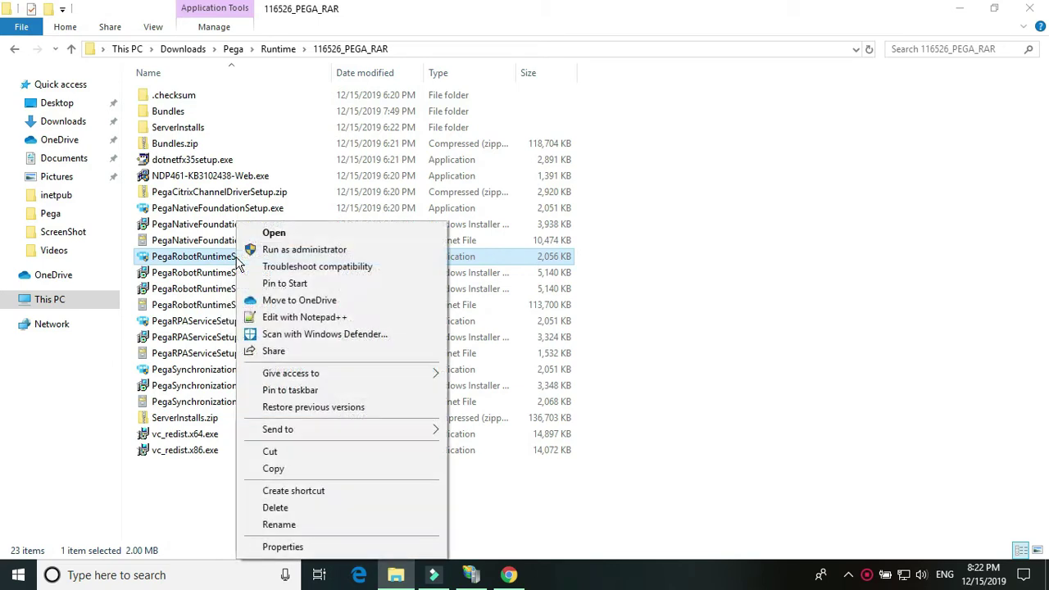
{"action": "left_click", "coordinate": [299, 250]}
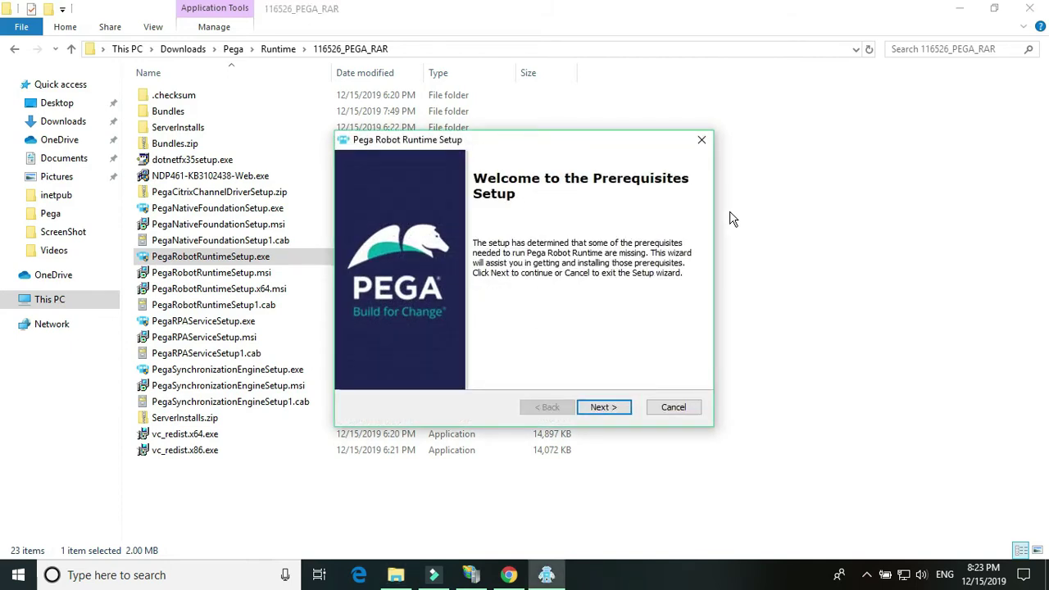
{"action": "left_click_drag", "start_coordinate": [539, 151], "coordinate": [765, 127]}
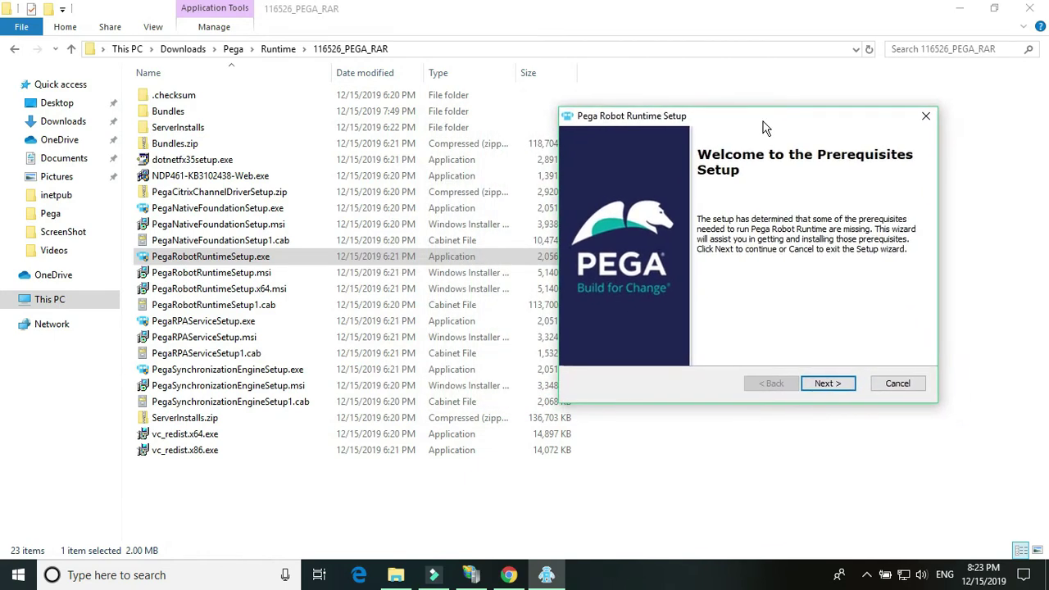
{"action": "left_click", "coordinate": [842, 385]}
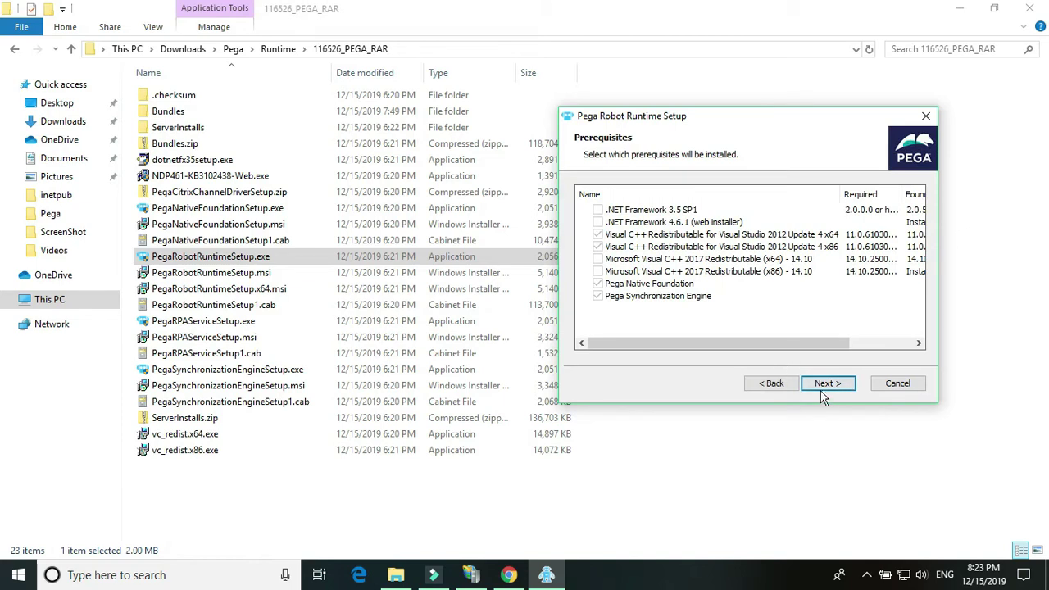
{"action": "left_click", "coordinate": [830, 385]}
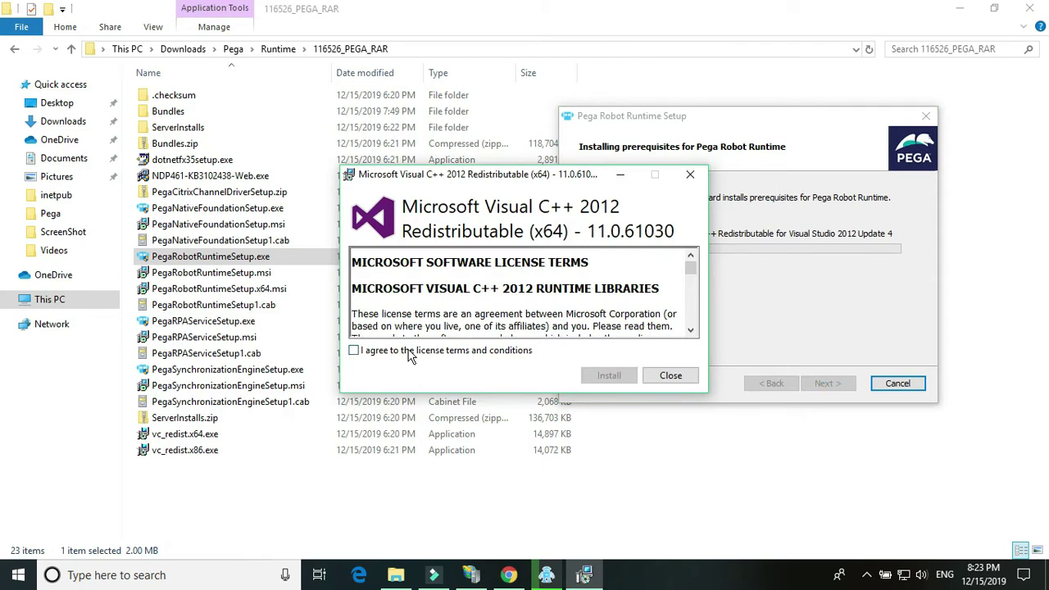
Accept the license terms, install the Microsoft Visual C++ 2012 Redistributable (x64), and close its finished setup
{"action": "left_click", "coordinate": [408, 352]}
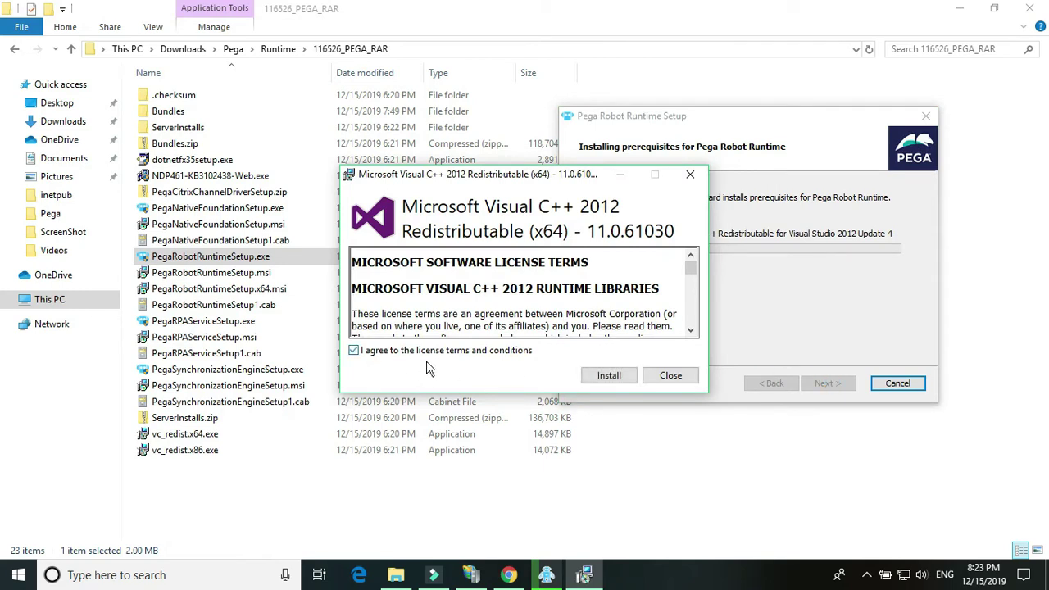
{"action": "left_click", "coordinate": [607, 375]}
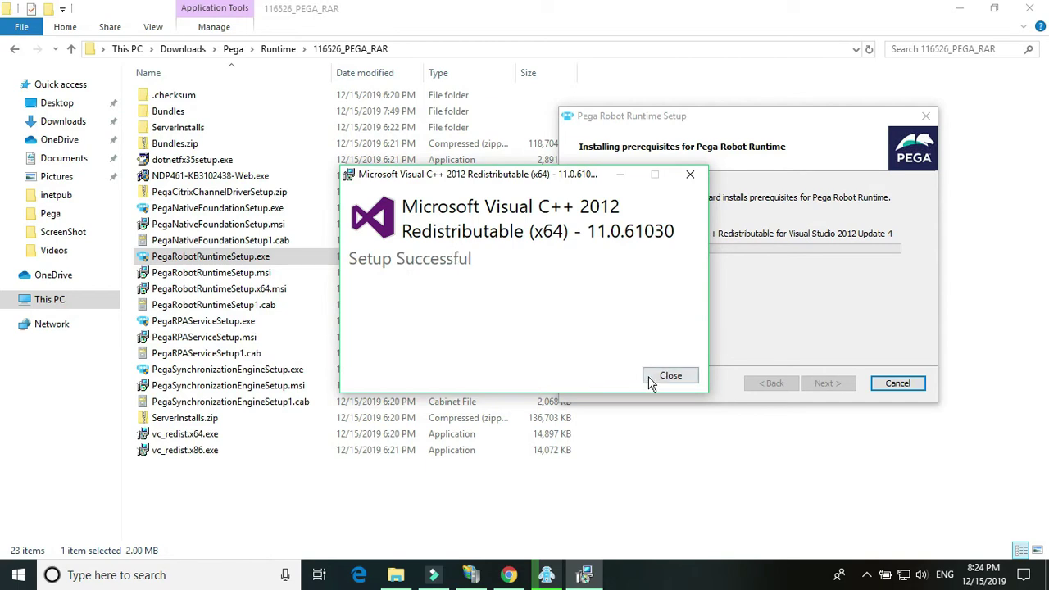
{"action": "left_click", "coordinate": [670, 377]}
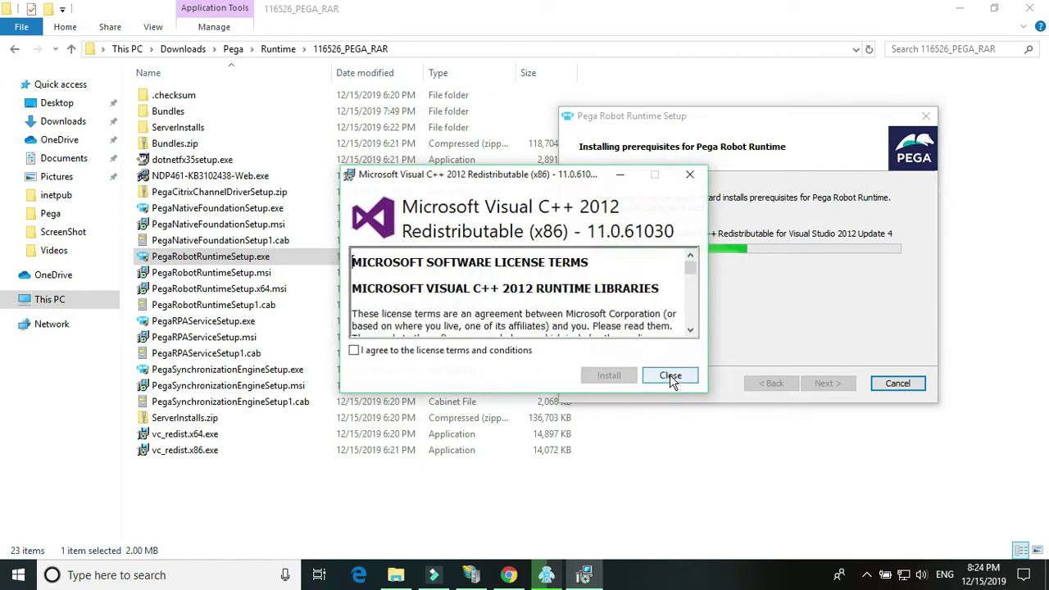
Accept the license terms, install the Microsoft Visual C++ 2012 Redistributable (x86), and close its finished setup
{"action": "left_click", "coordinate": [434, 353]}
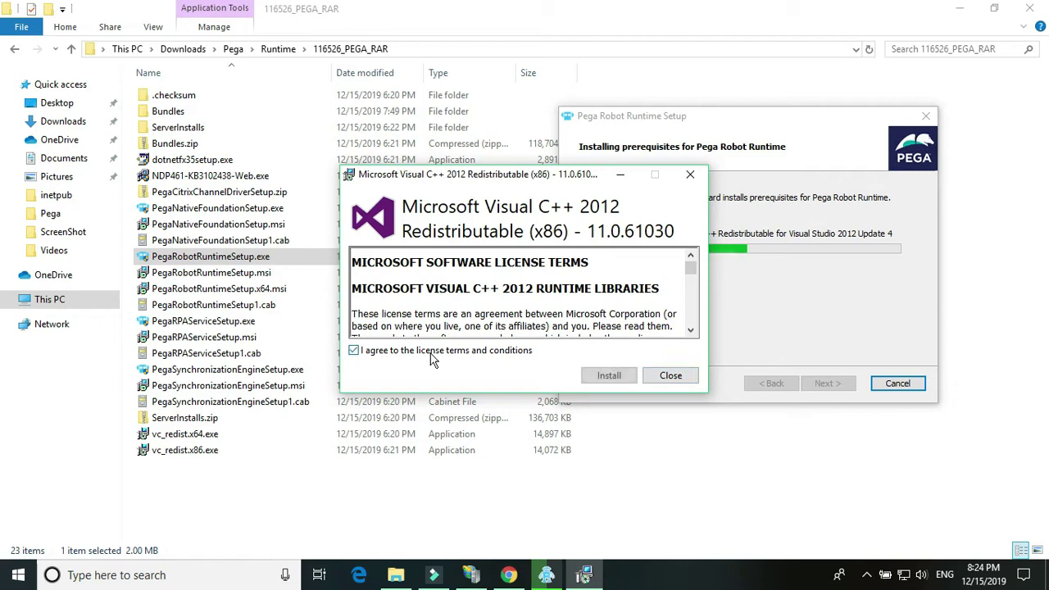
{"action": "left_click", "coordinate": [609, 376]}
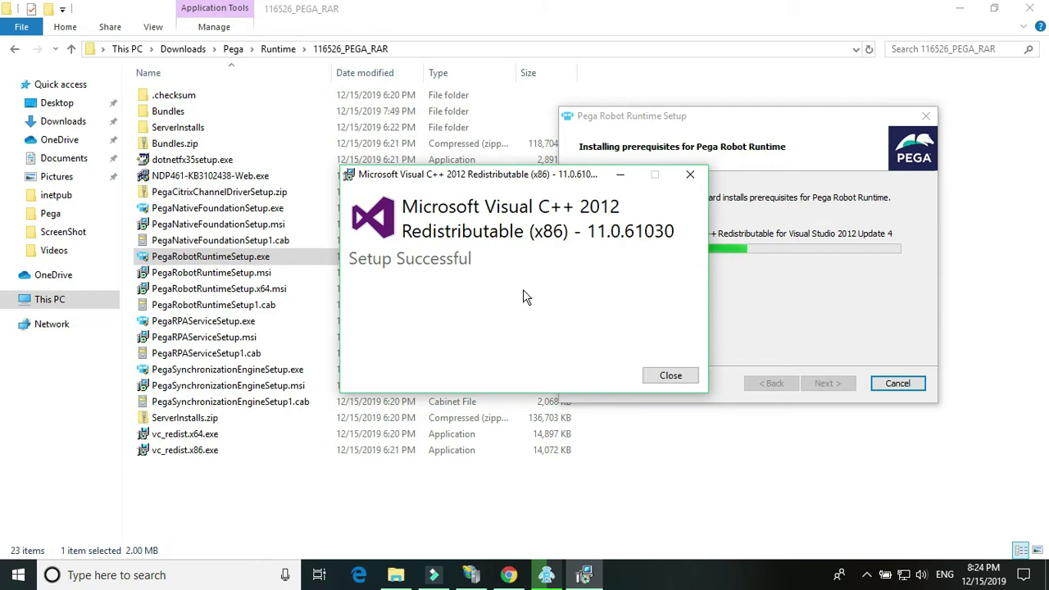
{"action": "left_click", "coordinate": [665, 375]}
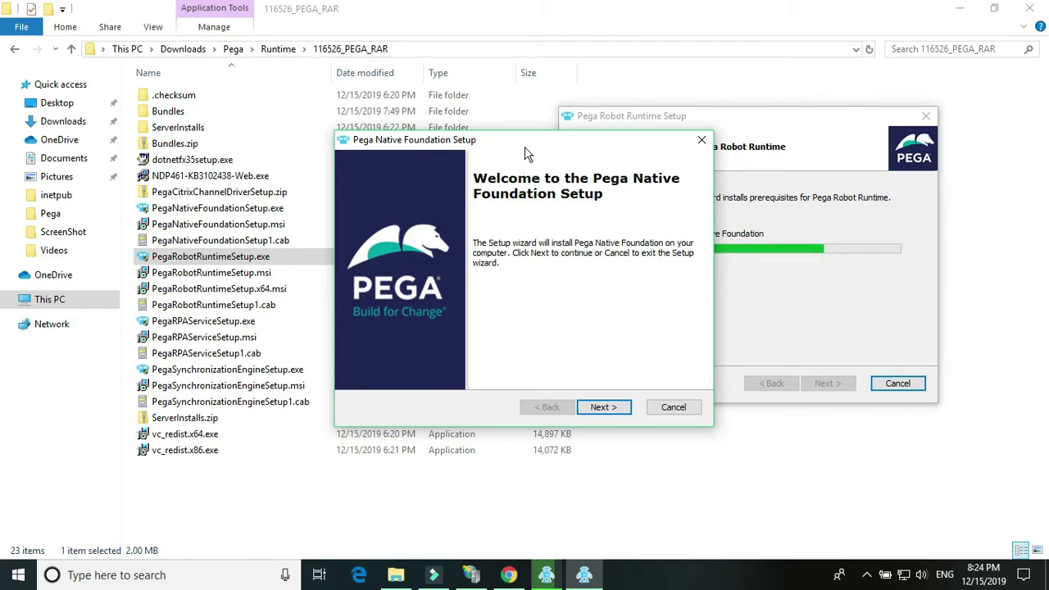
Accept the license agreement and install Pega Native Foundation, completing its setup wizard
{"action": "left_click_drag", "start_coordinate": [525, 145], "coordinate": [596, 127]}
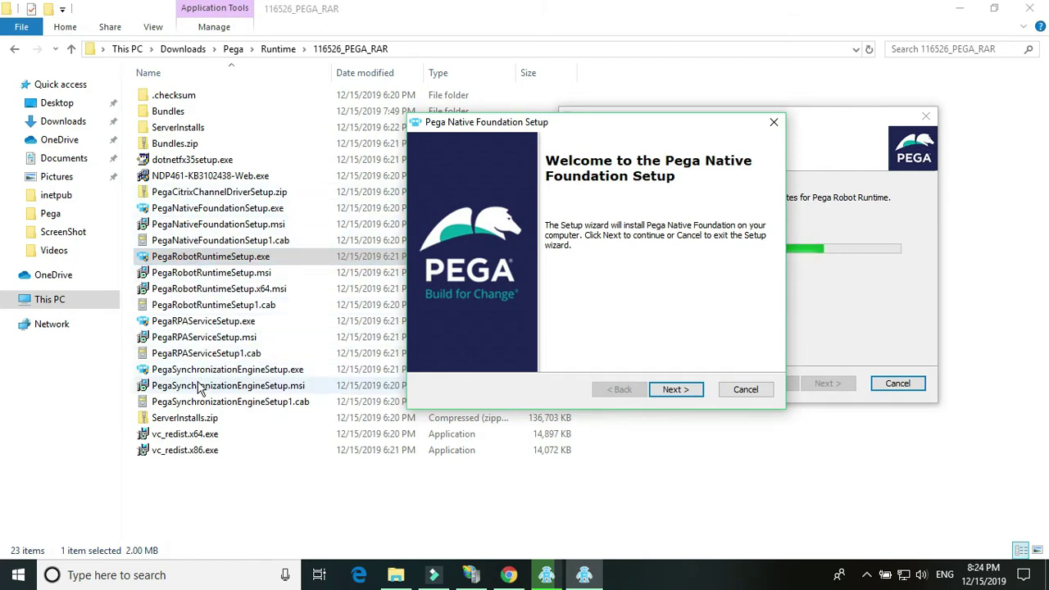
{"action": "left_click", "coordinate": [675, 389]}
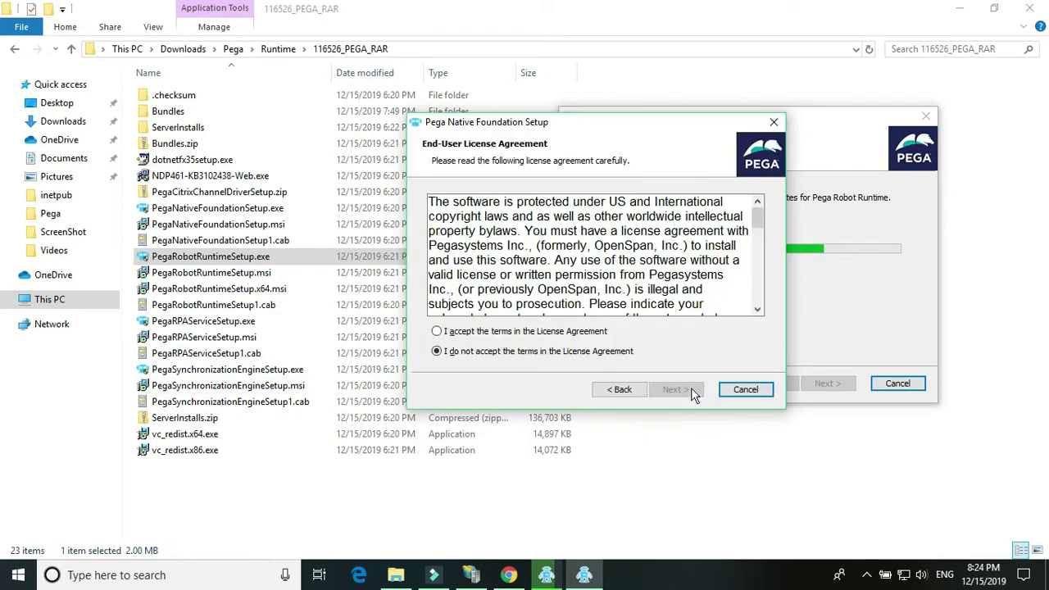
{"action": "left_click", "coordinate": [562, 332]}
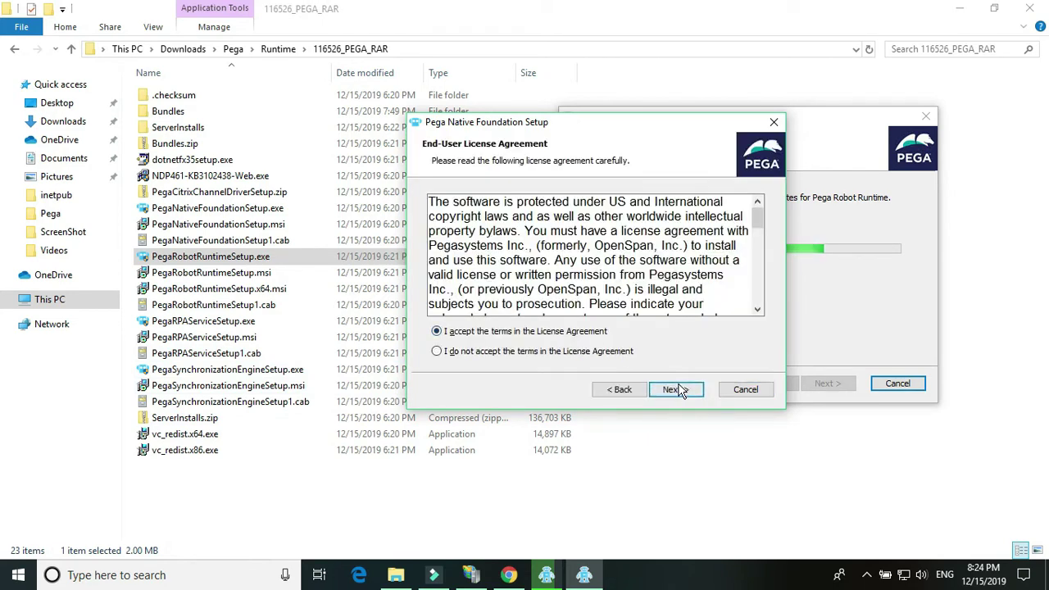
{"action": "left_click", "coordinate": [675, 389]}
{"action": "left_click", "coordinate": [676, 390]}
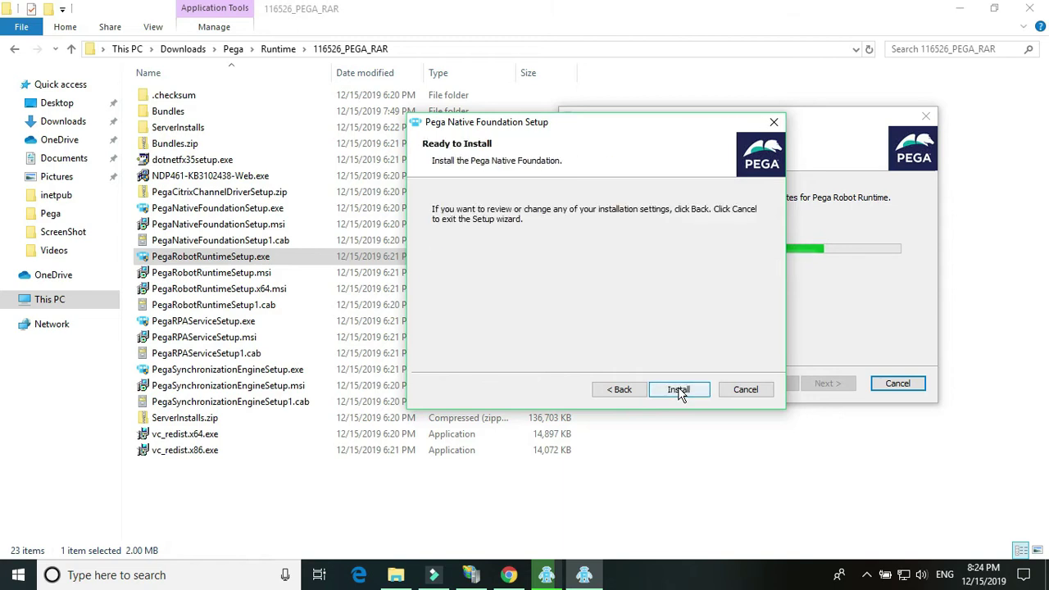
{"action": "left_click", "coordinate": [678, 390]}
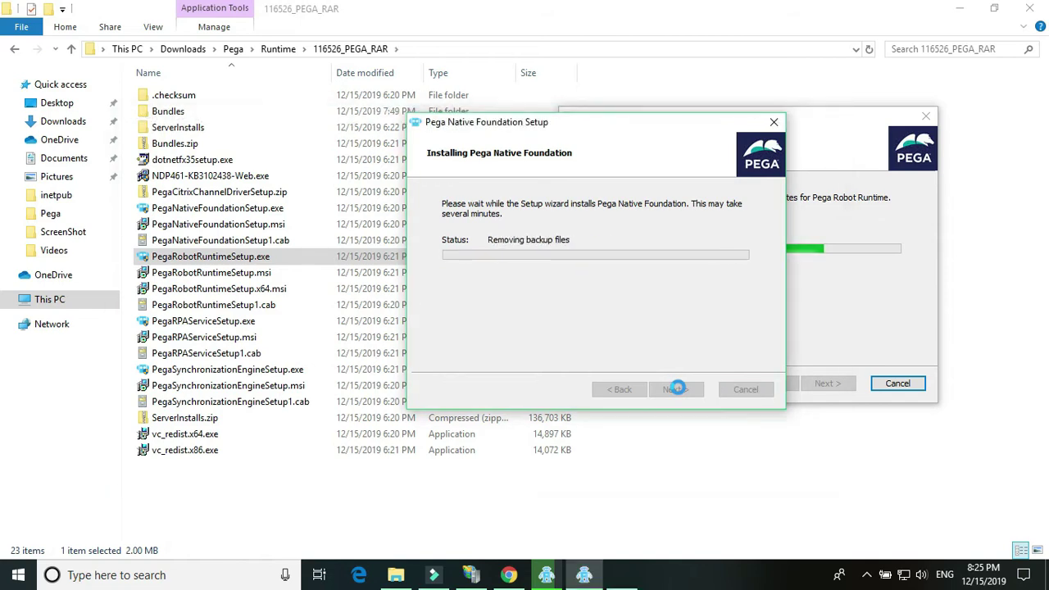
{"action": "left_click", "coordinate": [676, 390]}
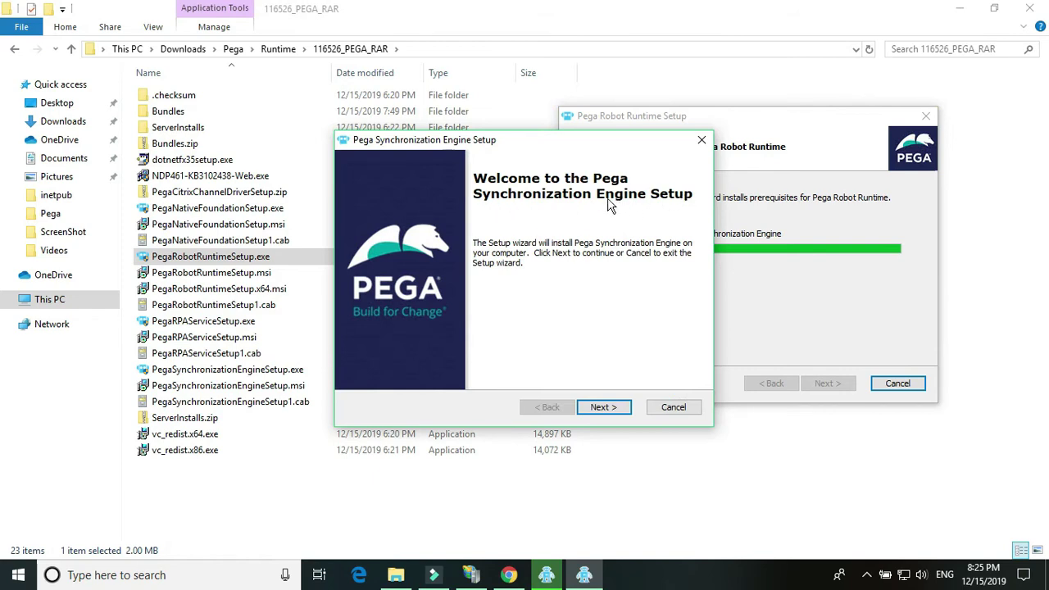
Accept the Pega Synchronization Engine license and proceed with the default installation folder and shortcut options to the Updater Service configuration
{"action": "left_click", "coordinate": [602, 407]}
{"action": "left_click", "coordinate": [495, 350]}
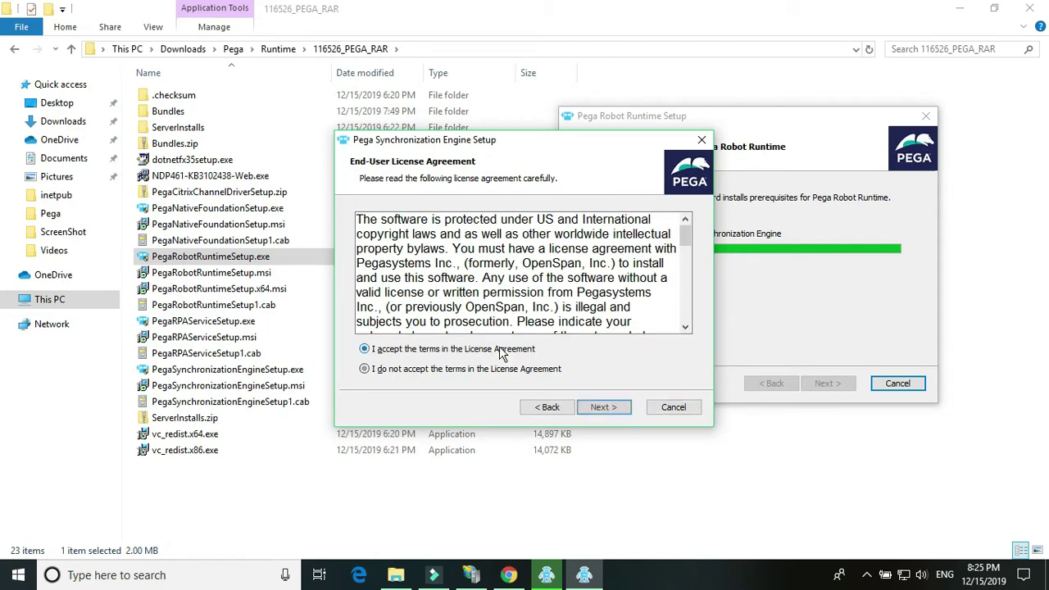
{"action": "left_click", "coordinate": [599, 409]}
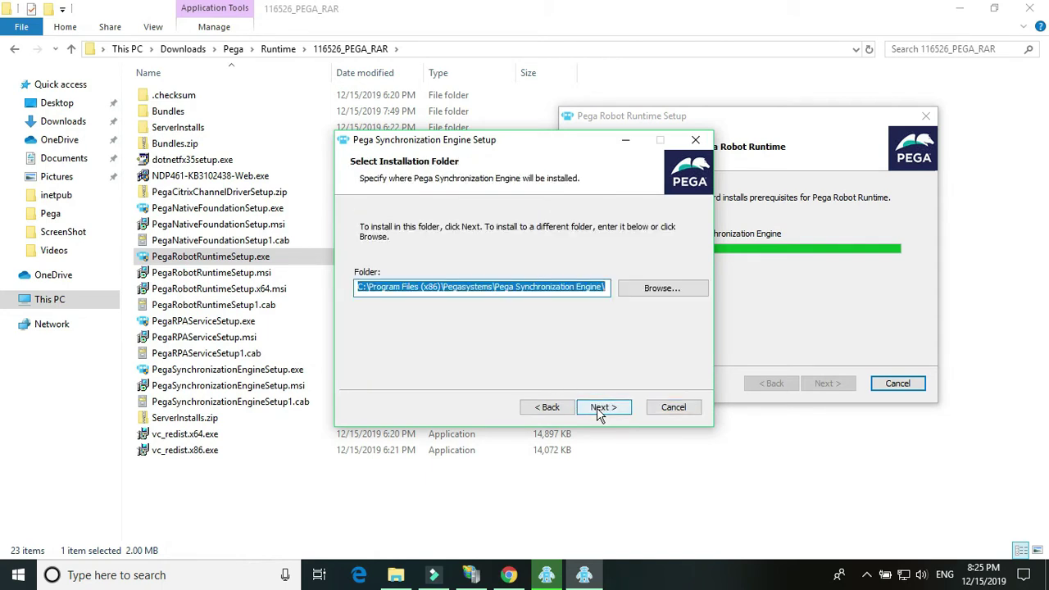
{"action": "left_click", "coordinate": [600, 408]}
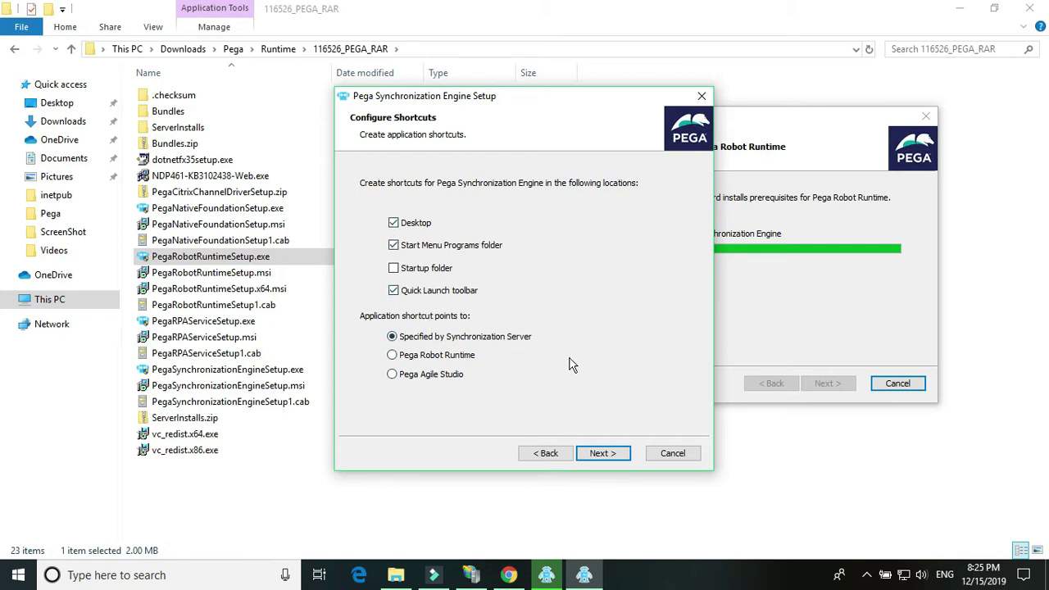
{"action": "left_click", "coordinate": [612, 455]}
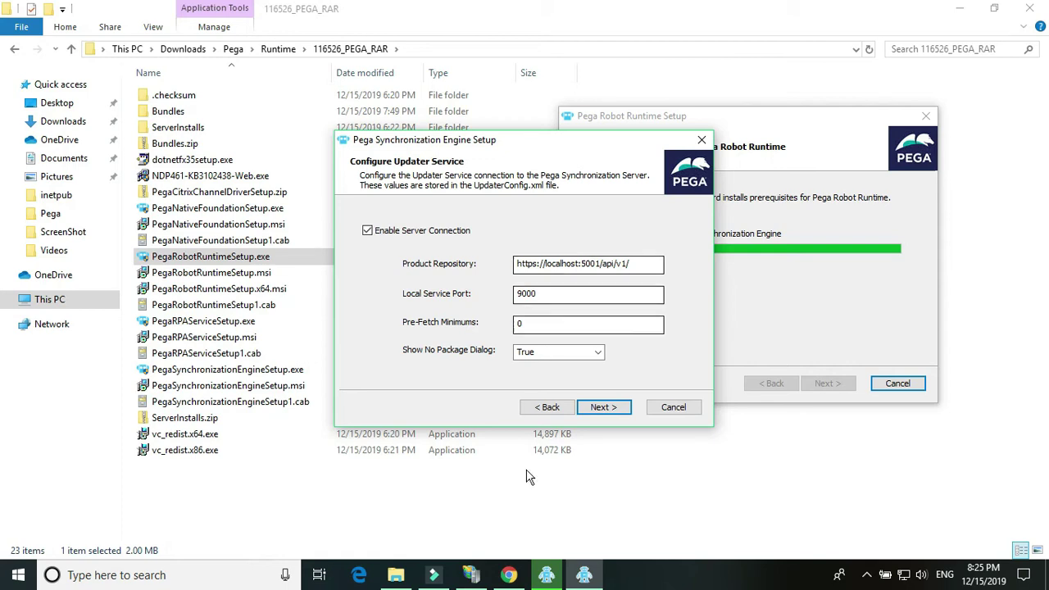
Switch to IIS Manager and select the PegaSyncServer site to check its binding
{"action": "left_click", "coordinate": [472, 576]}
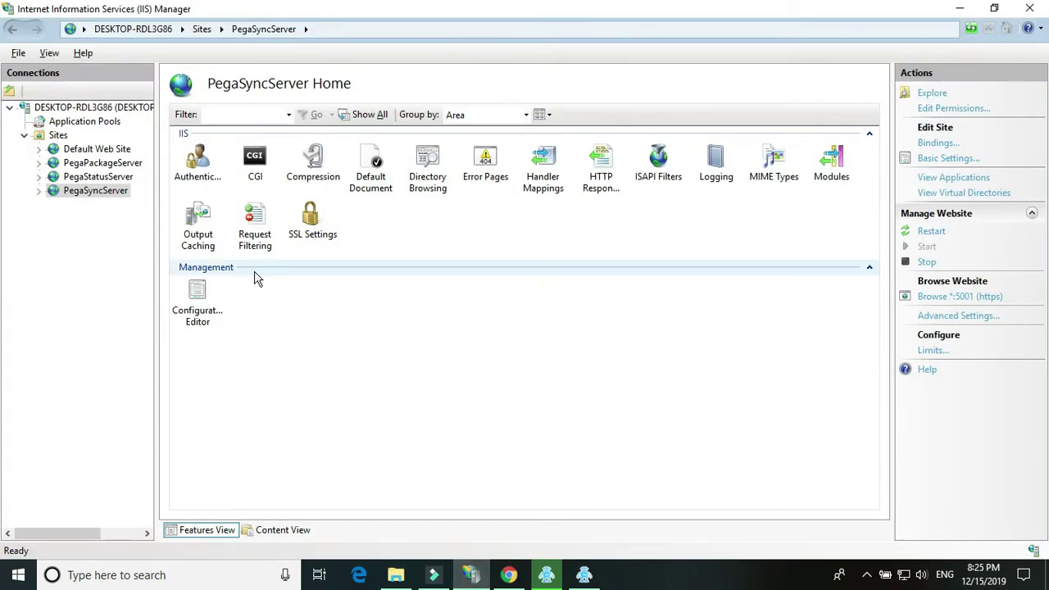
{"action": "left_click", "coordinate": [112, 182]}
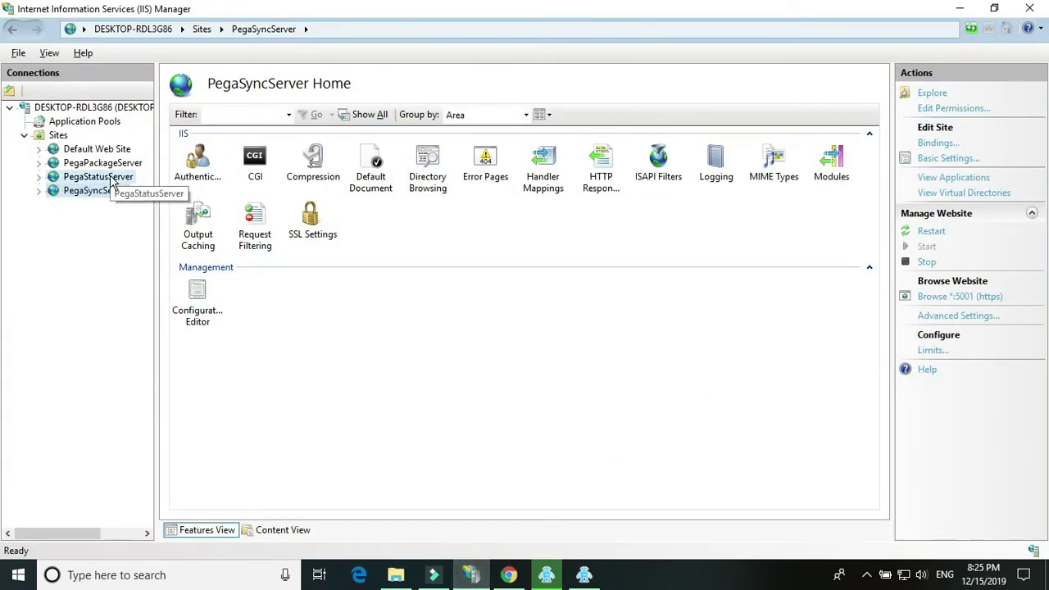
{"action": "left_click", "coordinate": [97, 190]}
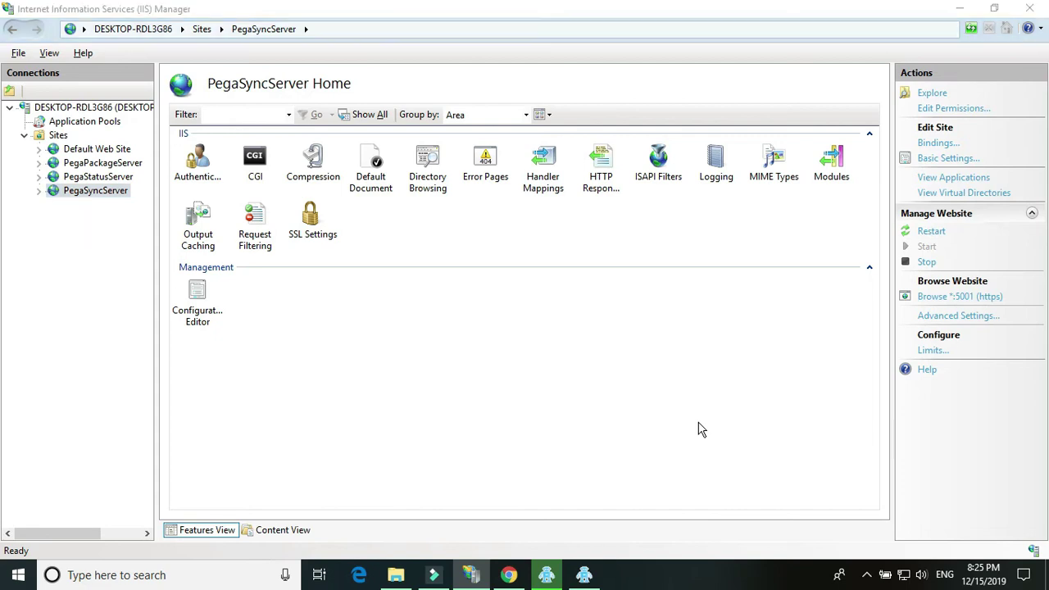
Switch to the Pega Robotic Automation Server Status page in Chrome and expand the Synchronization Server's Server Health Status
{"action": "key", "text": "alt+Tab"}
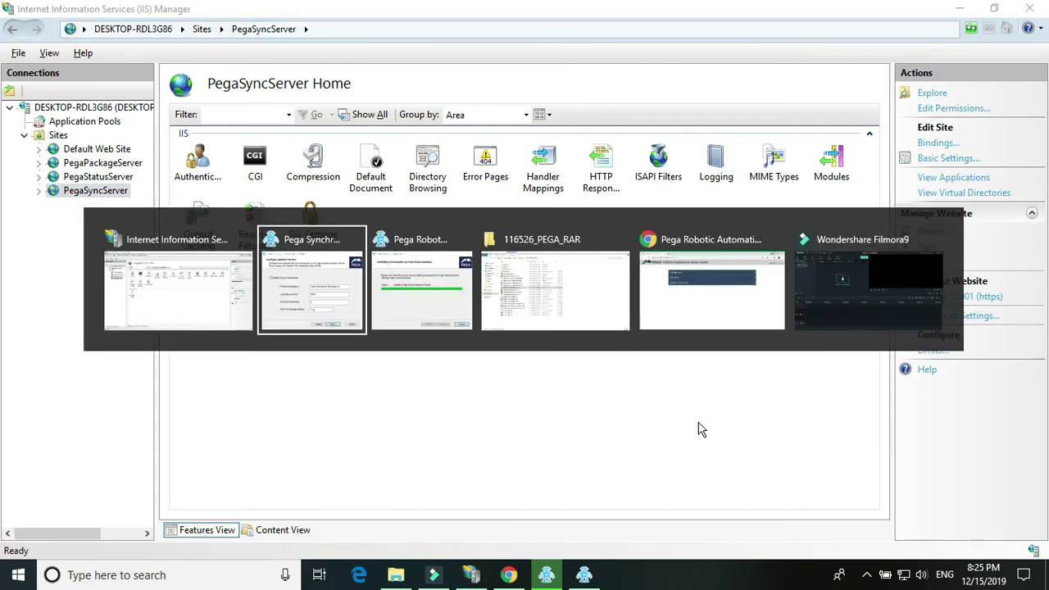
{"action": "key", "text": "alt+shift+Tab"}
{"action": "key", "text": "alt+Tab"}
{"action": "key", "text": "alt+Tab"}
{"action": "key", "text": "alt+Tab"}
{"action": "key", "text": "alt+Tab"}
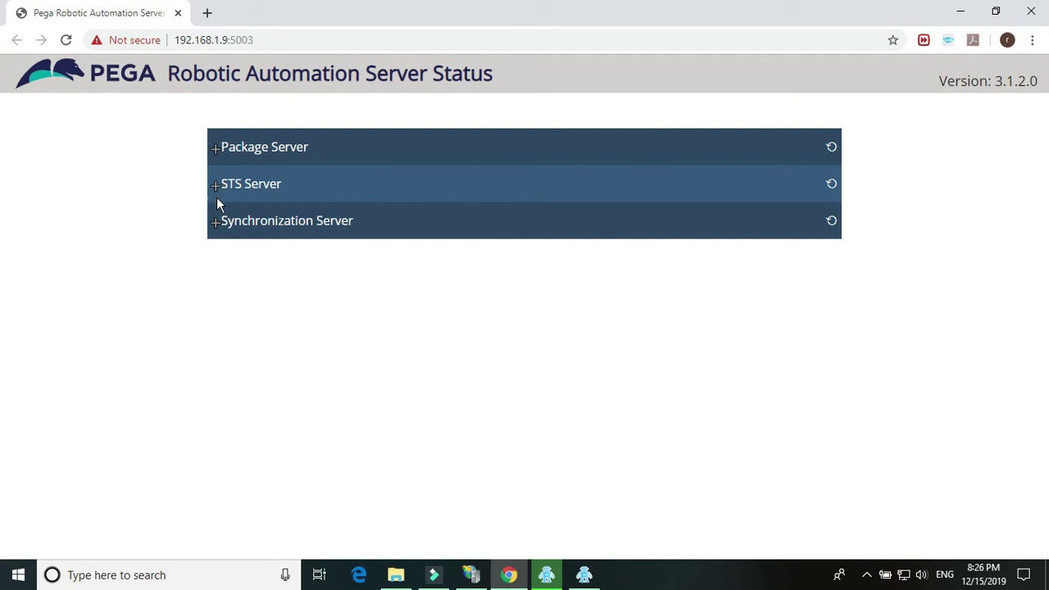
{"action": "left_click", "coordinate": [217, 224]}
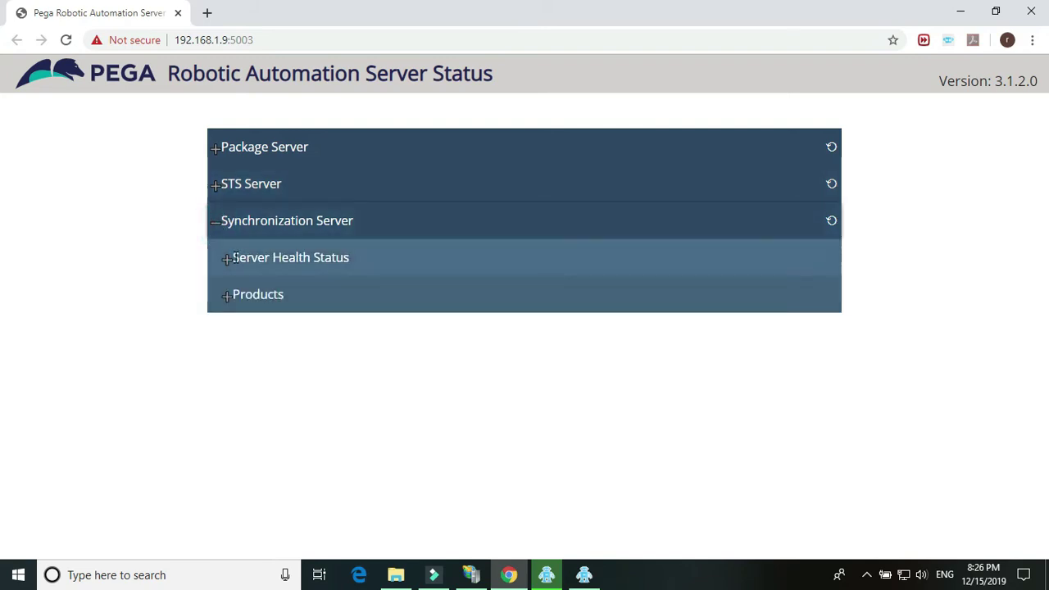
{"action": "left_click", "coordinate": [233, 258]}
{"action": "key", "text": "alt+Tab"}
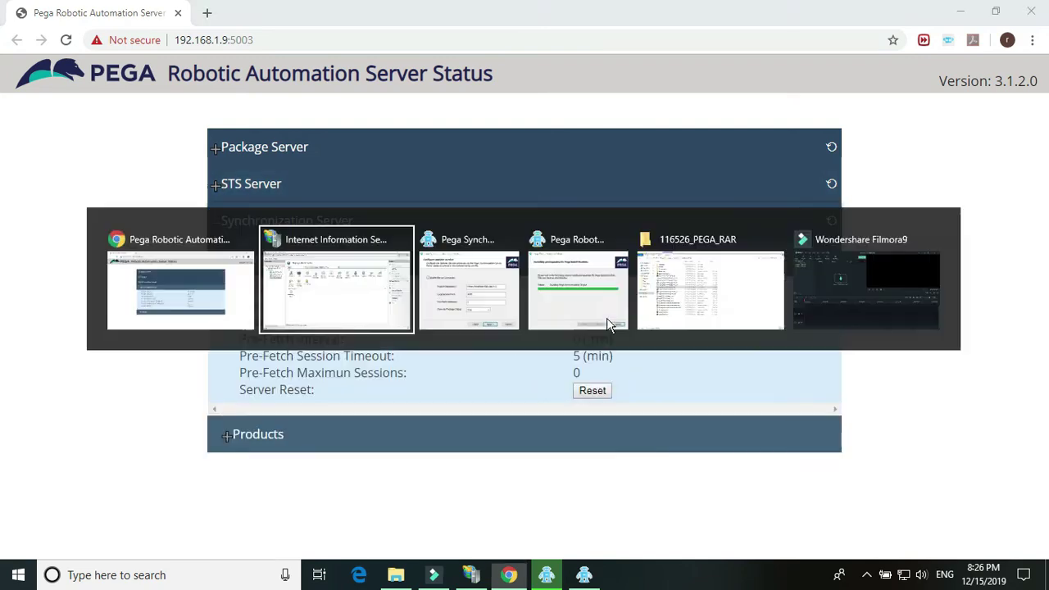
{"action": "key", "text": "alt+Tab"}
{"action": "key", "text": "alt+Tab"}
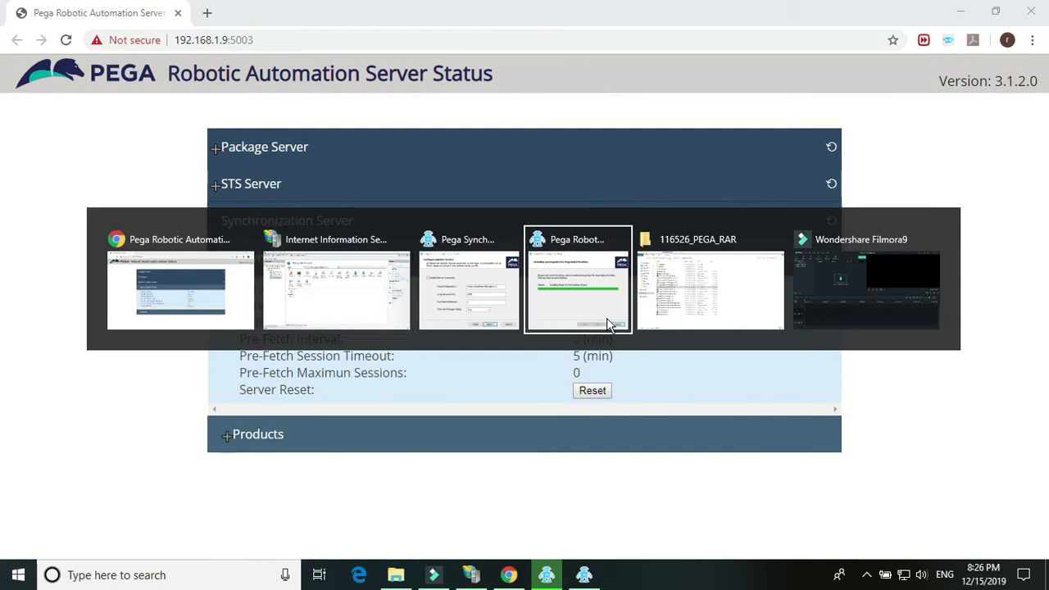
{"action": "key", "text": "alt+shift+Tab"}
{"action": "key", "text": "alt+shift+Tab"}
{"action": "key", "text": "alt+shift+Tab"}
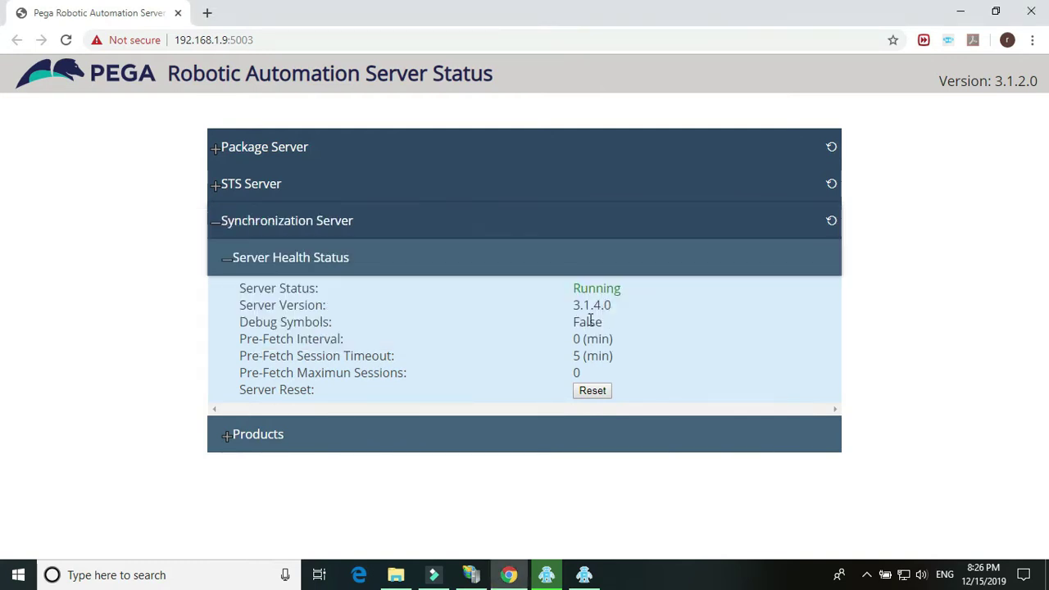
Open a new File Explorer window and browse to the inetpub folder on Local Disk (C:)
{"action": "left_click", "coordinate": [275, 565]}
{"action": "key", "text": "super"}
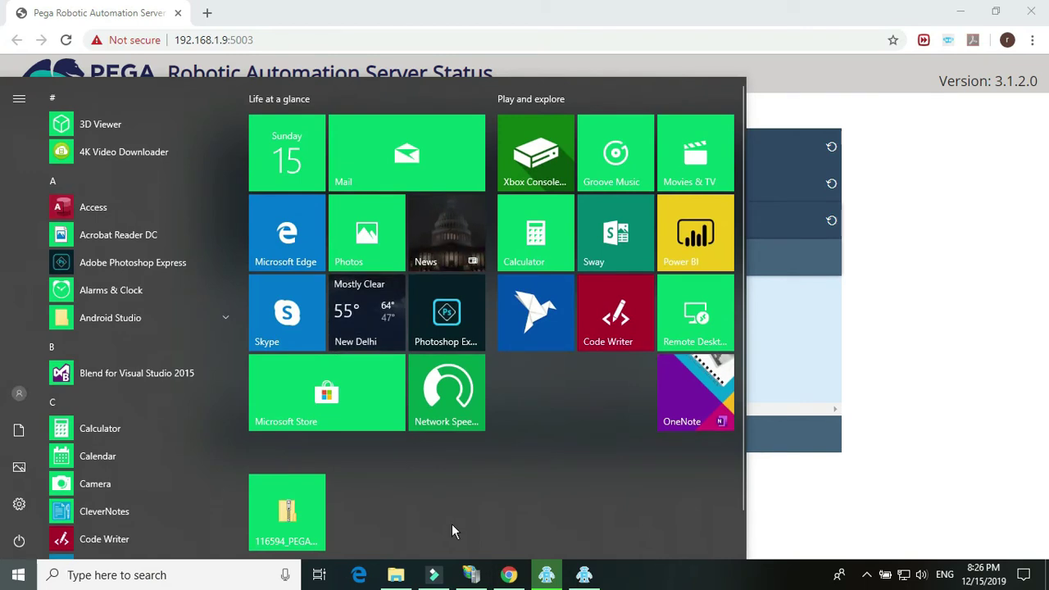
{"action": "type", "text": "pc"}
{"action": "key", "text": "Return"}
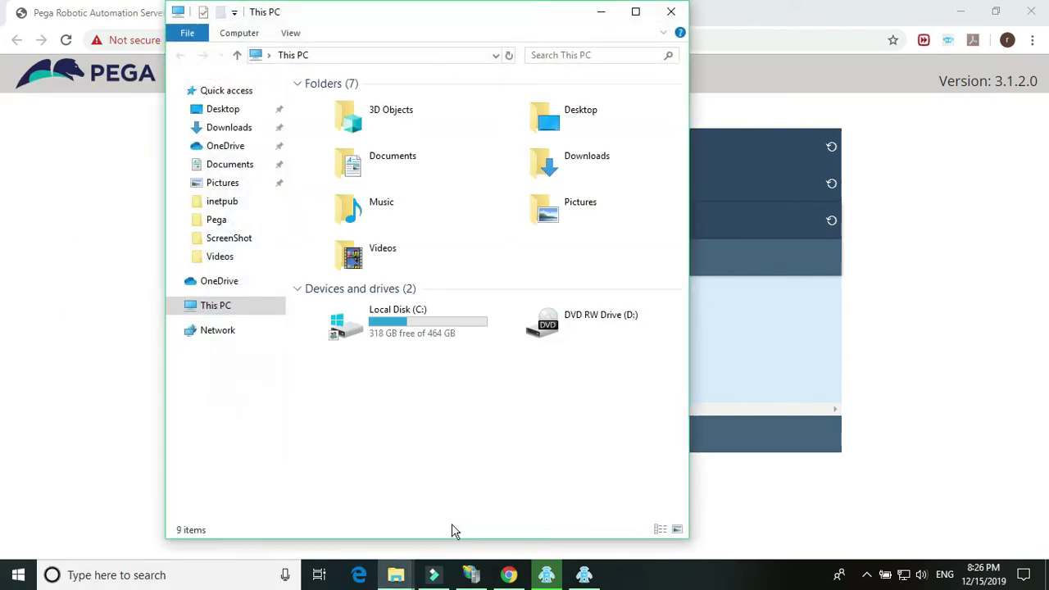
{"action": "double_click", "coordinate": [392, 322]}
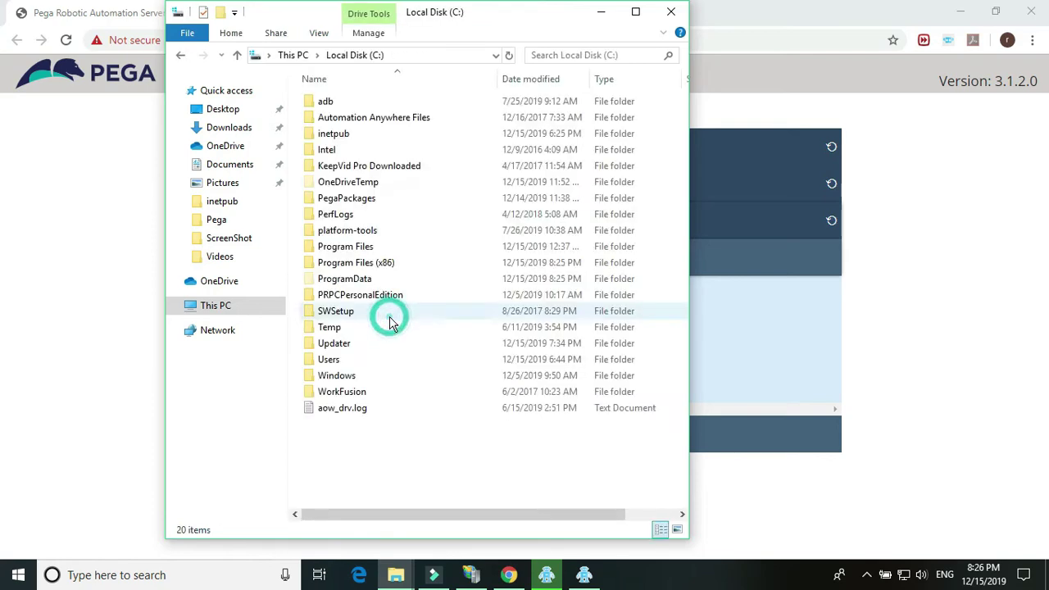
{"action": "double_click", "coordinate": [342, 138]}
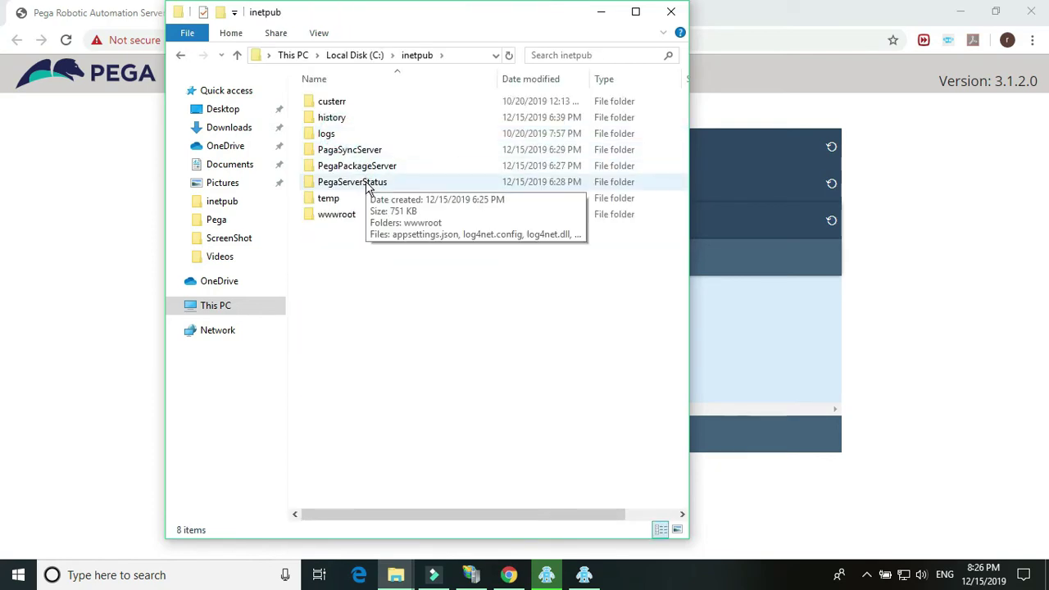
Open appsettings.json from the PegaServerStatus folder in Notepad++
{"action": "double_click", "coordinate": [368, 184]}
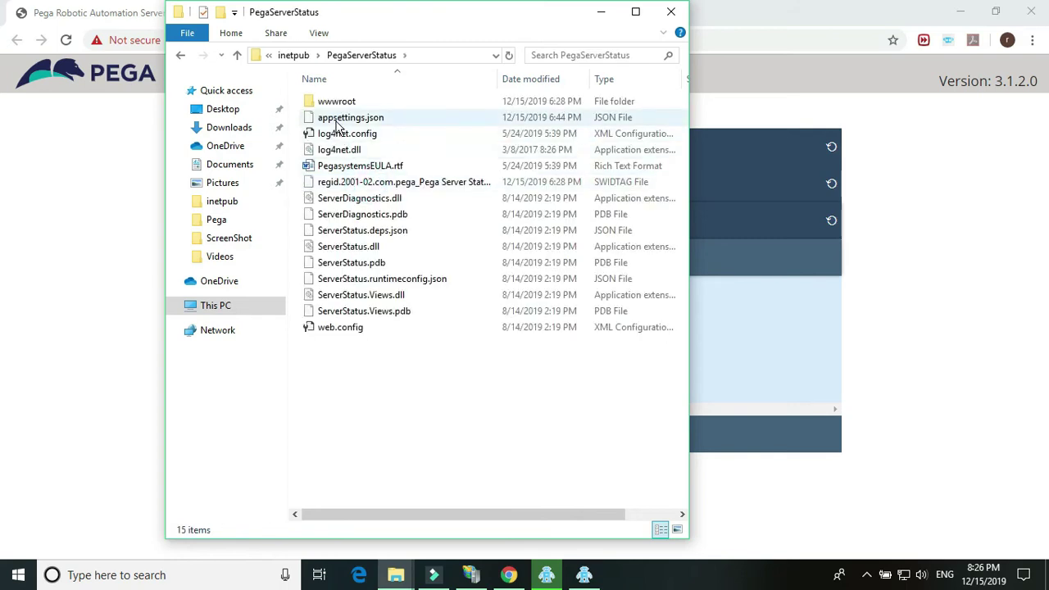
{"action": "left_click", "coordinate": [332, 117]}
{"action": "right_click", "coordinate": [336, 119]}
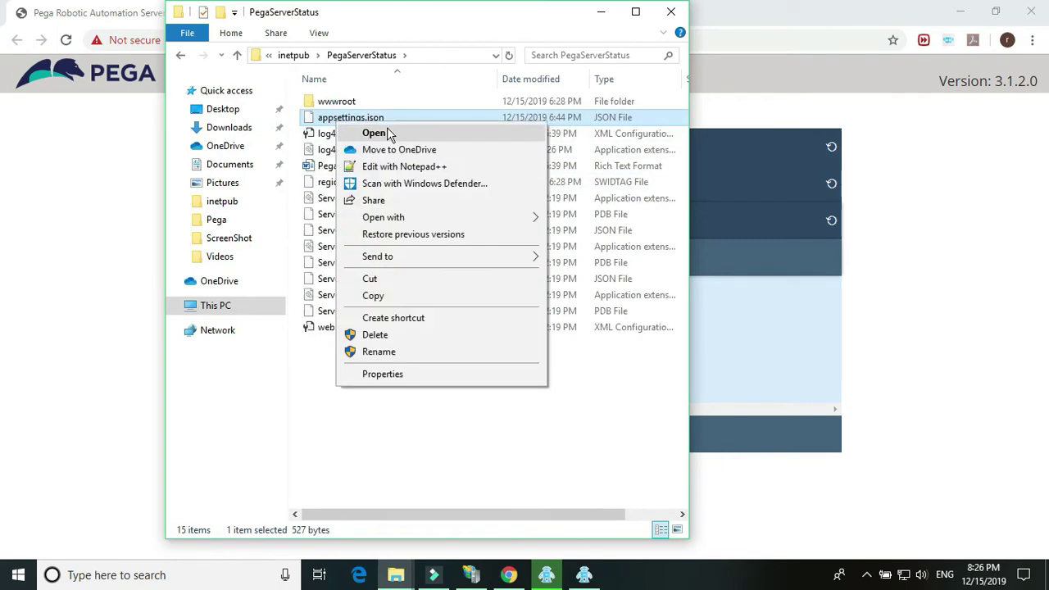
{"action": "left_click", "coordinate": [406, 168]}
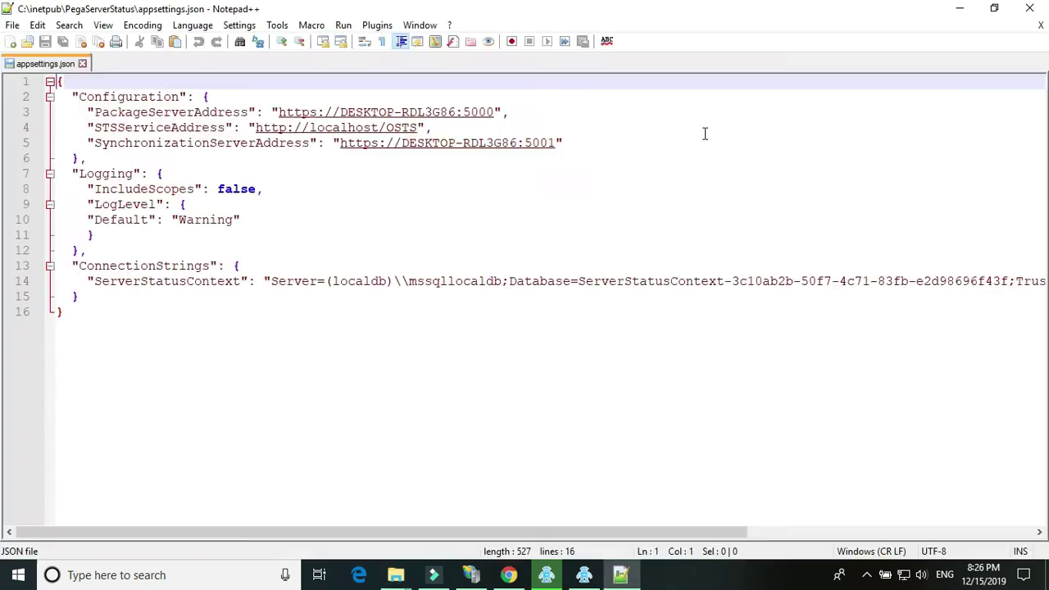
{"action": "left_click", "coordinate": [296, 144]}
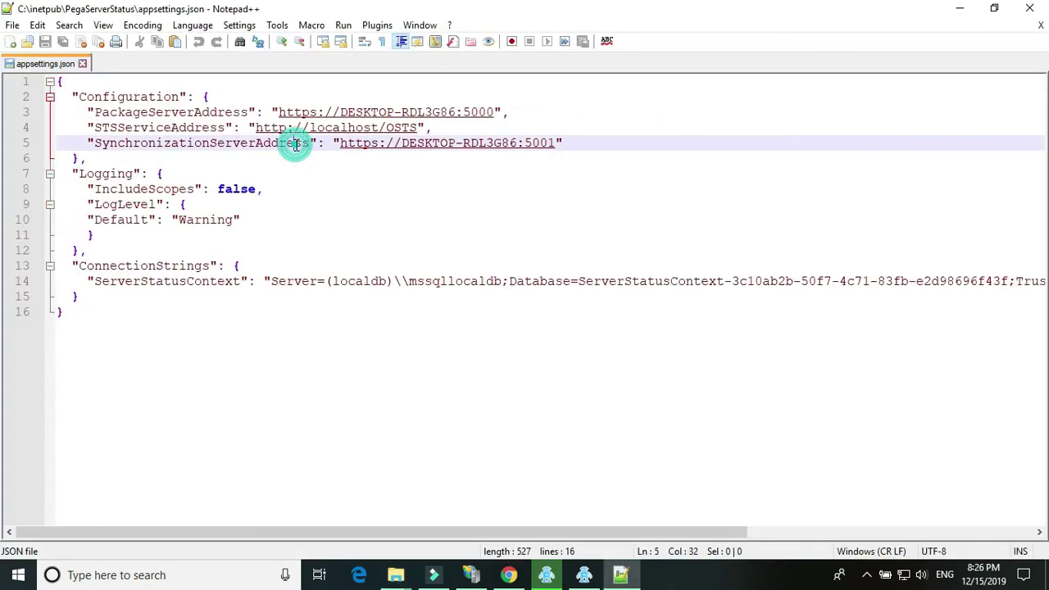
{"action": "key", "text": "shift+Right"}
{"action": "key", "text": "shift+Right"}
{"action": "key", "text": "shift+Right"}
{"action": "key", "text": "shift+Right"}
{"action": "key", "text": "shift+Right"}
{"action": "key", "text": "shift+Right"}
{"action": "key", "text": "shift+Right"}
{"action": "key", "text": "shift+Right"}
{"action": "key", "text": "shift+Right"}
{"action": "key", "text": "shift+Right"}
{"action": "key", "text": "shift+Right"}
{"action": "key", "text": "shift+Right"}
{"action": "key", "text": "shift+Right"}
{"action": "key", "text": "shift+Right"}
{"action": "key", "text": "shift+Right"}
{"action": "key", "text": "shift+Right"}
{"action": "key", "text": "shift+Right"}
{"action": "key", "text": "shift+Right"}
{"action": "key", "text": "shift+Right"}
{"action": "key", "text": "shift+Right"}
{"action": "key", "text": "ctrl+c"}
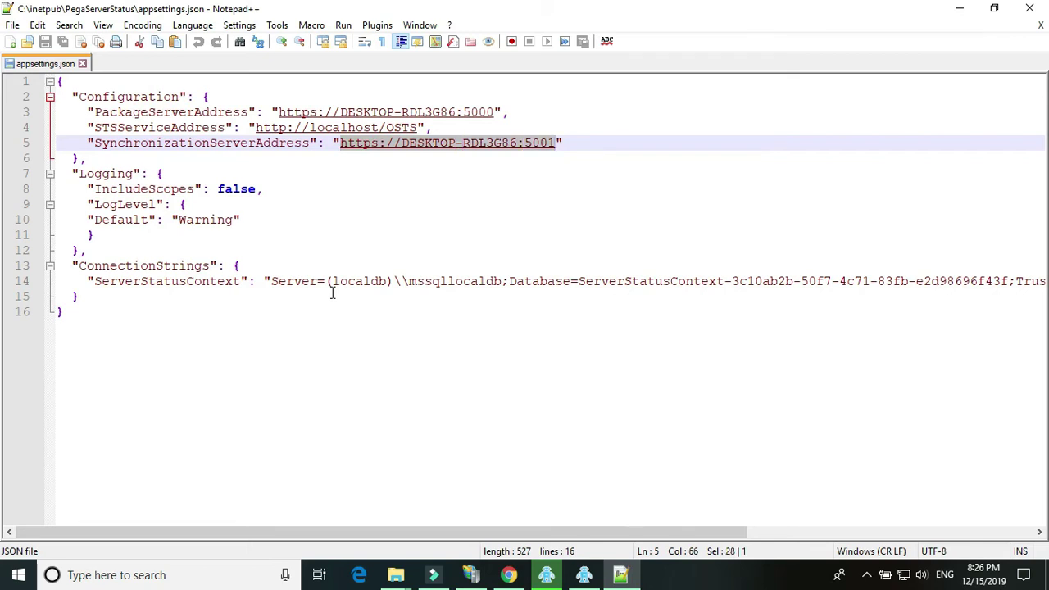
{"action": "key", "text": "alt+Tab"}
{"action": "key", "text": "alt+Tab"}
{"action": "key", "text": "alt+Tab"}
{"action": "key", "text": "alt+Tab"}
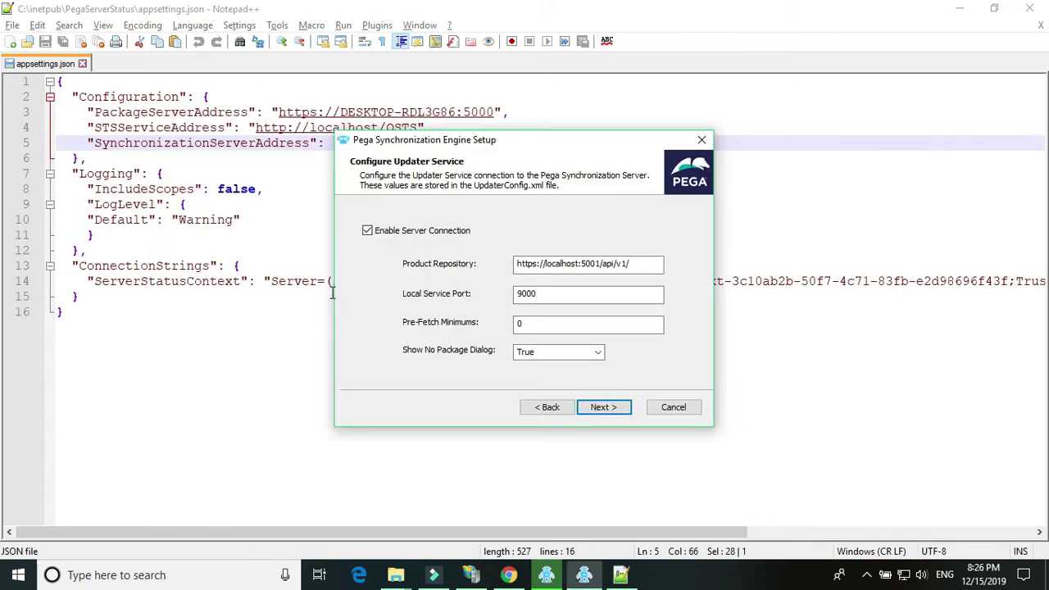
{"action": "left_click", "coordinate": [602, 263]}
{"action": "key", "text": "shift+Home"}
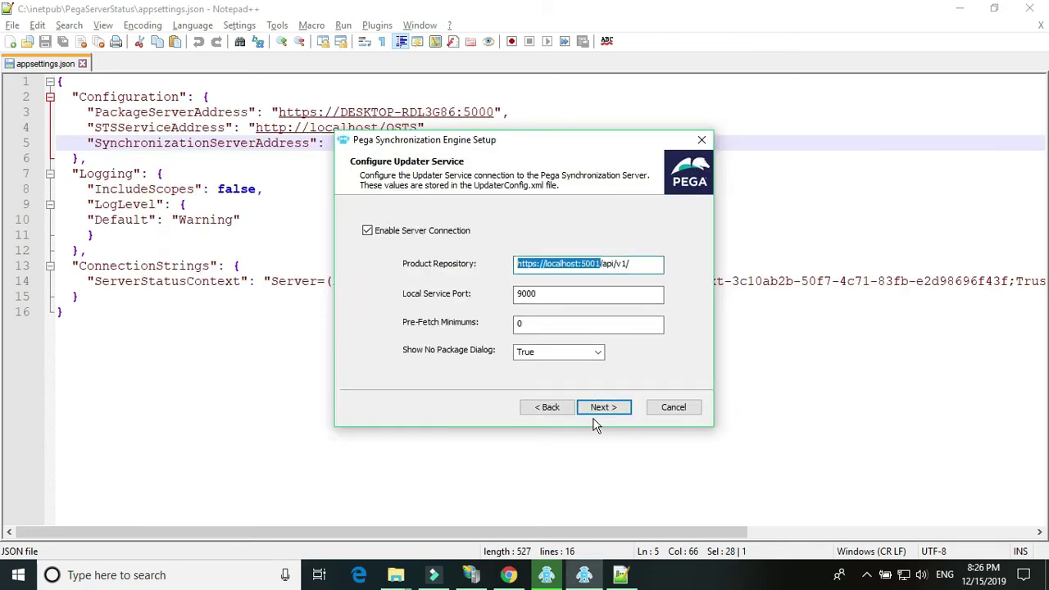
{"action": "key", "text": "ctrl+v"}
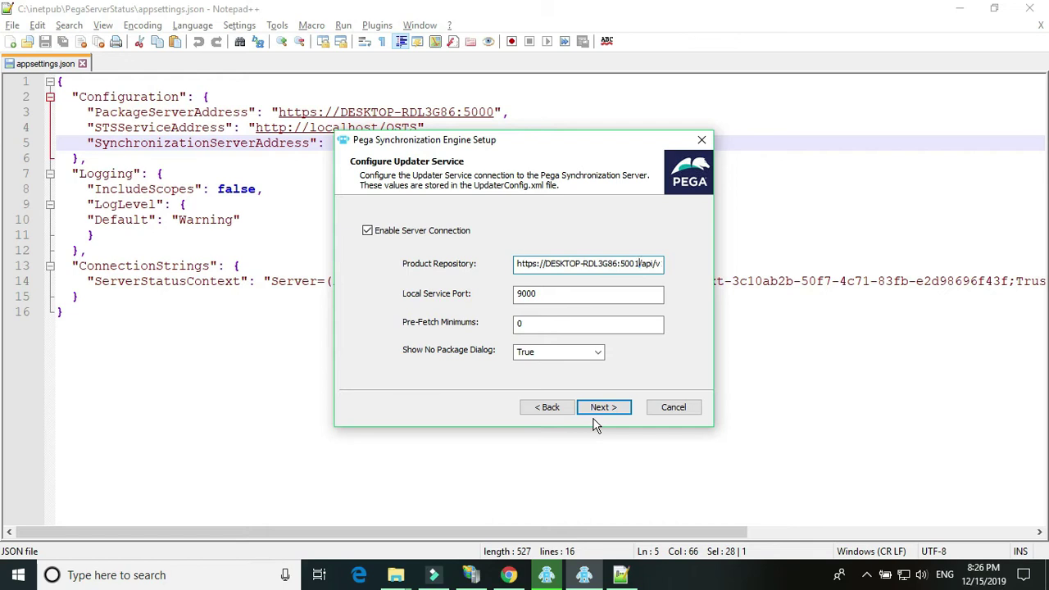
{"action": "type", "text": "/api/v1/"}
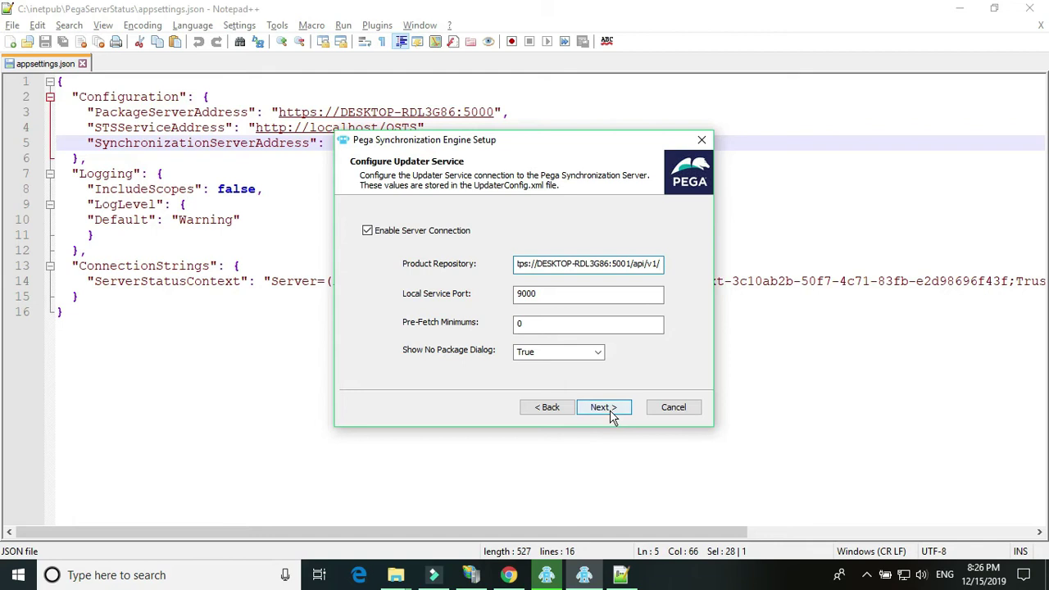
Install the Pega Synchronization Engine with the configured settings and finish its setup wizard
{"action": "left_click", "coordinate": [604, 407]}
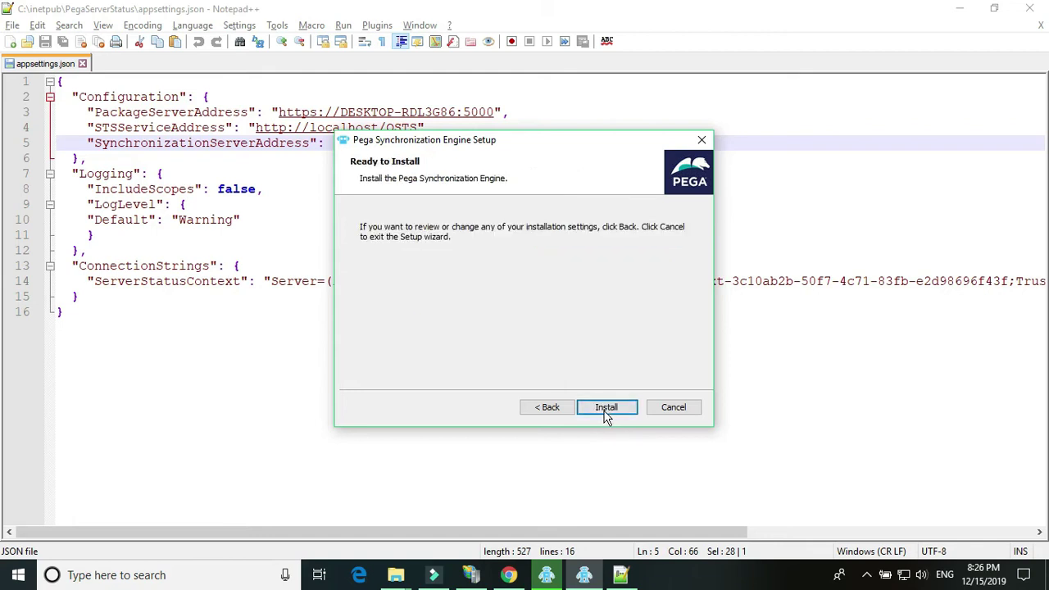
{"action": "left_click", "coordinate": [606, 414]}
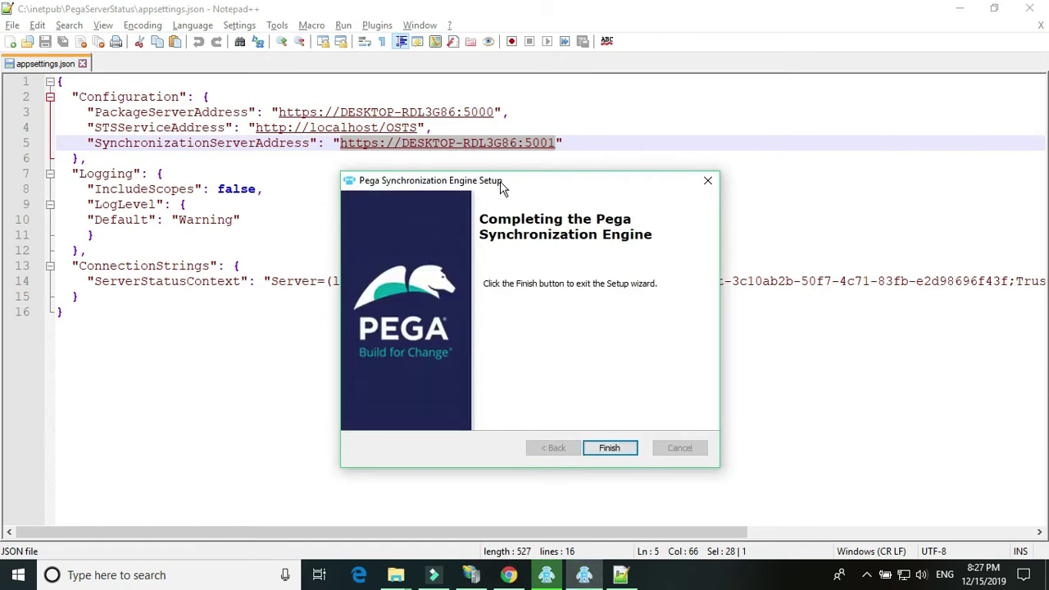
{"action": "left_click", "coordinate": [609, 449]}
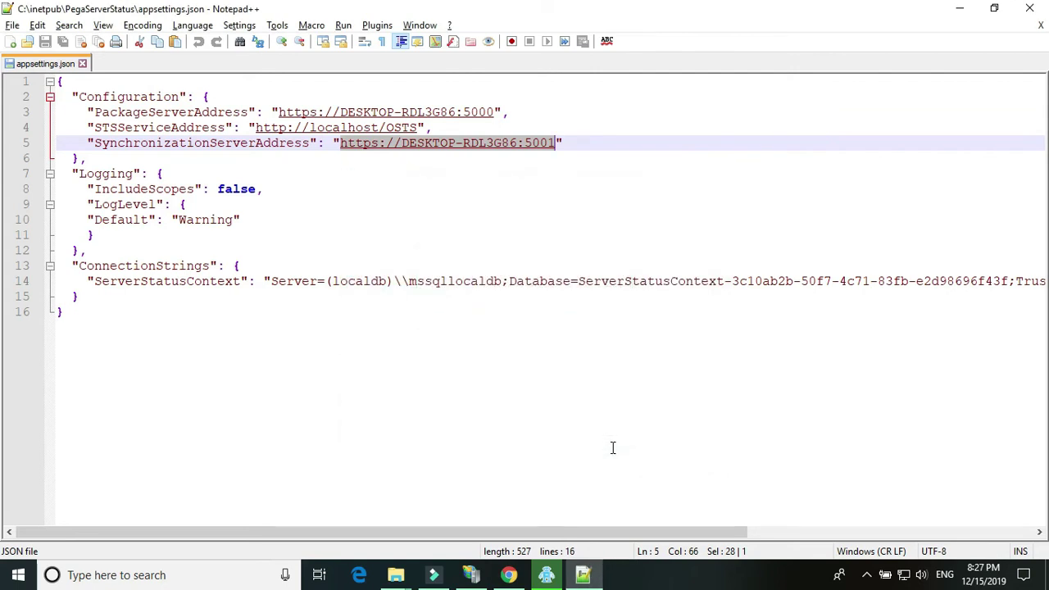
Switch to Pega Robot Runtime Setup, accept the license agreement and continue
{"action": "left_click", "coordinate": [551, 569]}
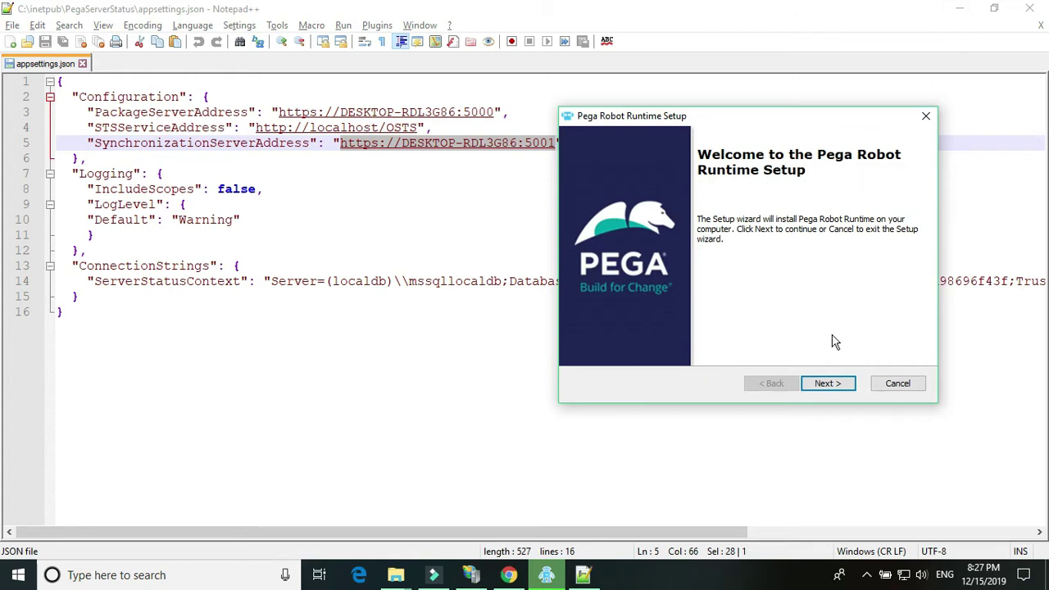
{"action": "left_click", "coordinate": [827, 384]}
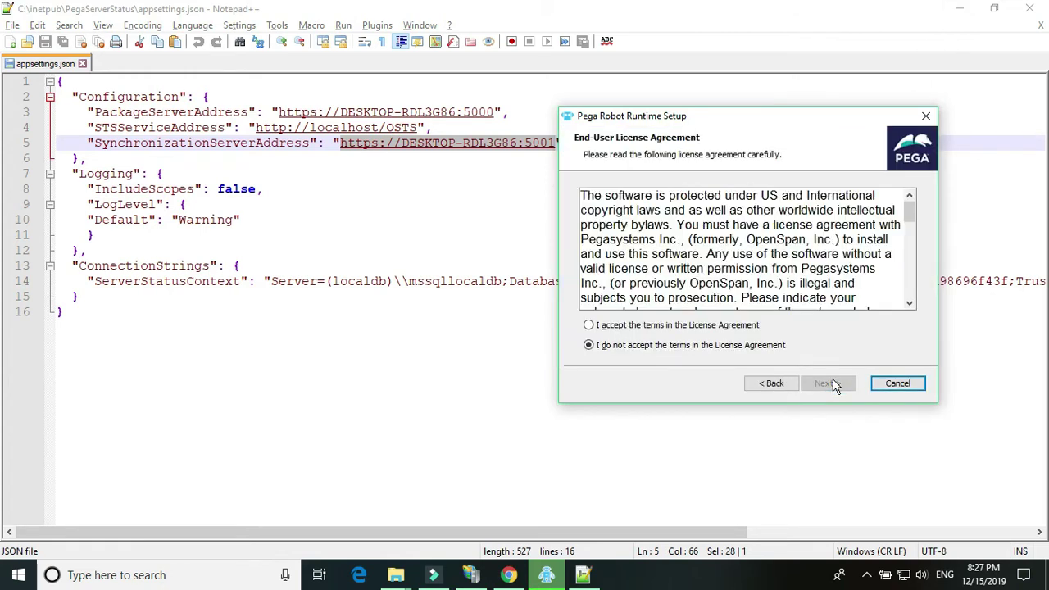
{"action": "left_click", "coordinate": [735, 326]}
{"action": "left_click", "coordinate": [828, 384]}
Choose to install the RPA Service and select Office 2016 for Microsoft Office support
{"action": "left_click", "coordinate": [639, 244]}
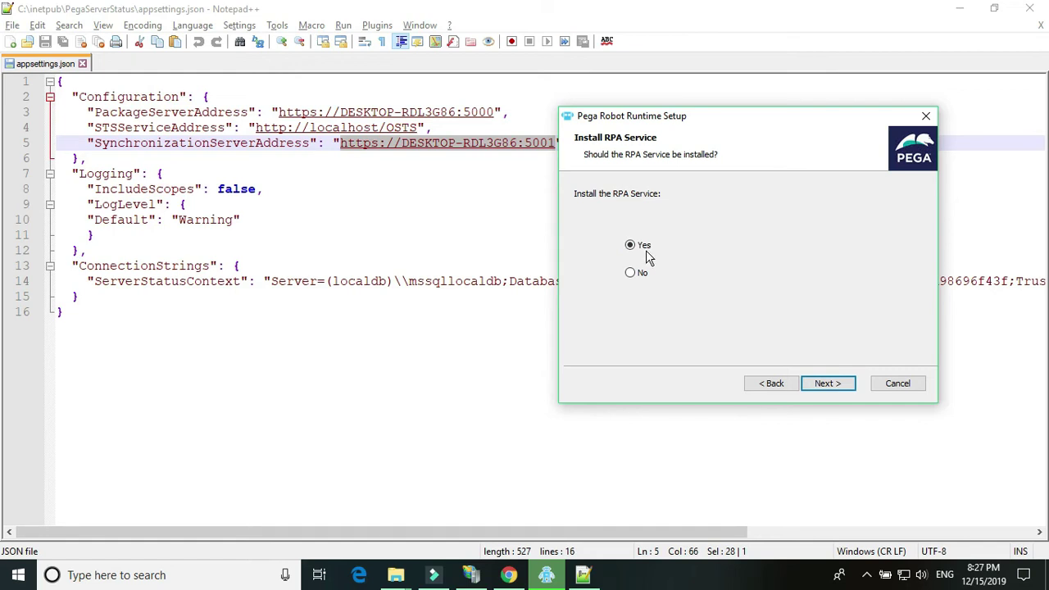
{"action": "left_click", "coordinate": [846, 387]}
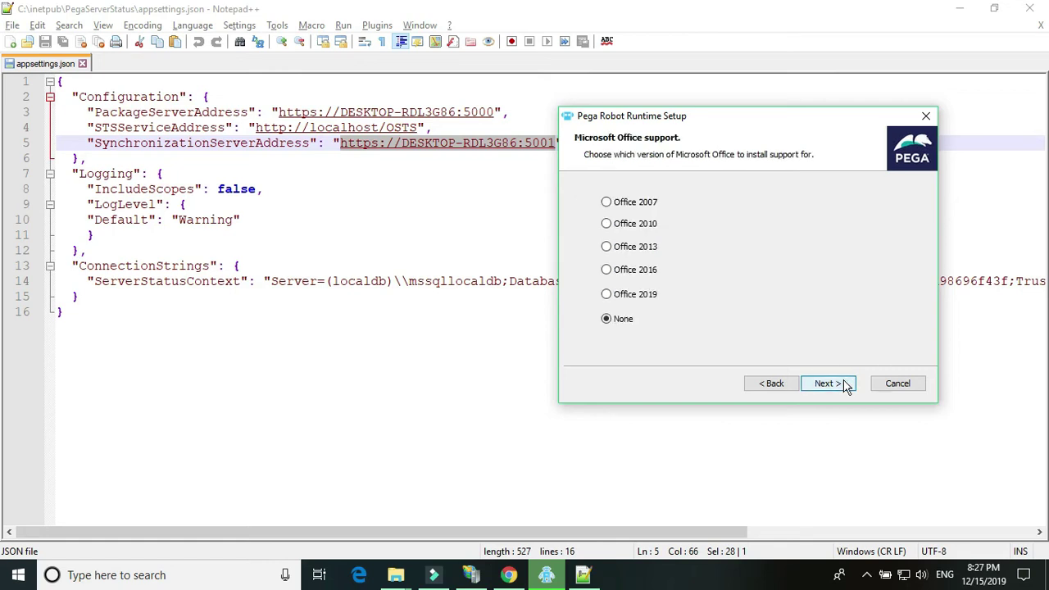
{"action": "left_click", "coordinate": [651, 271]}
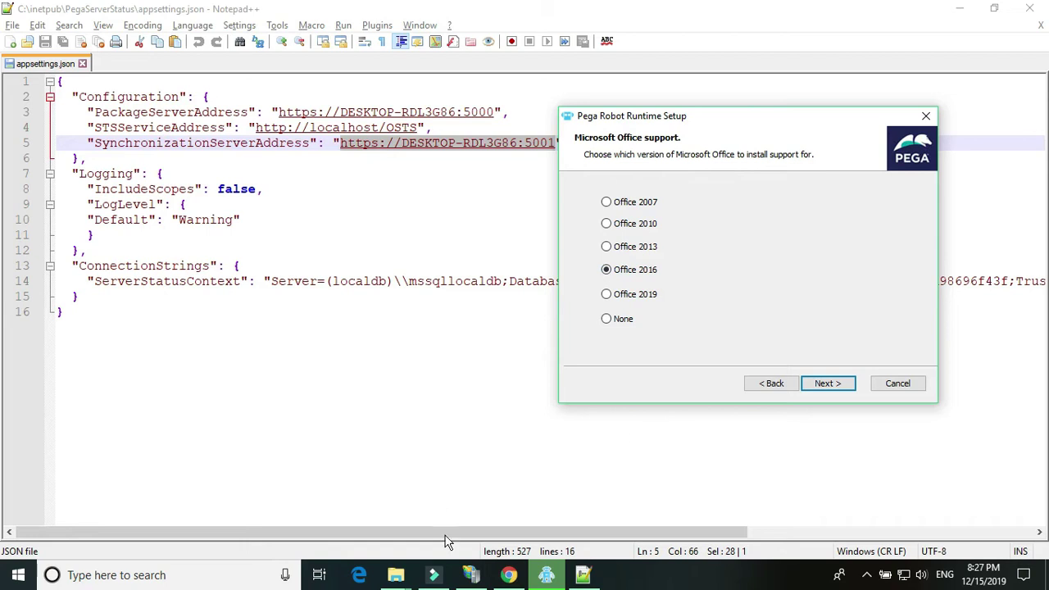
{"action": "left_click", "coordinate": [840, 385]}
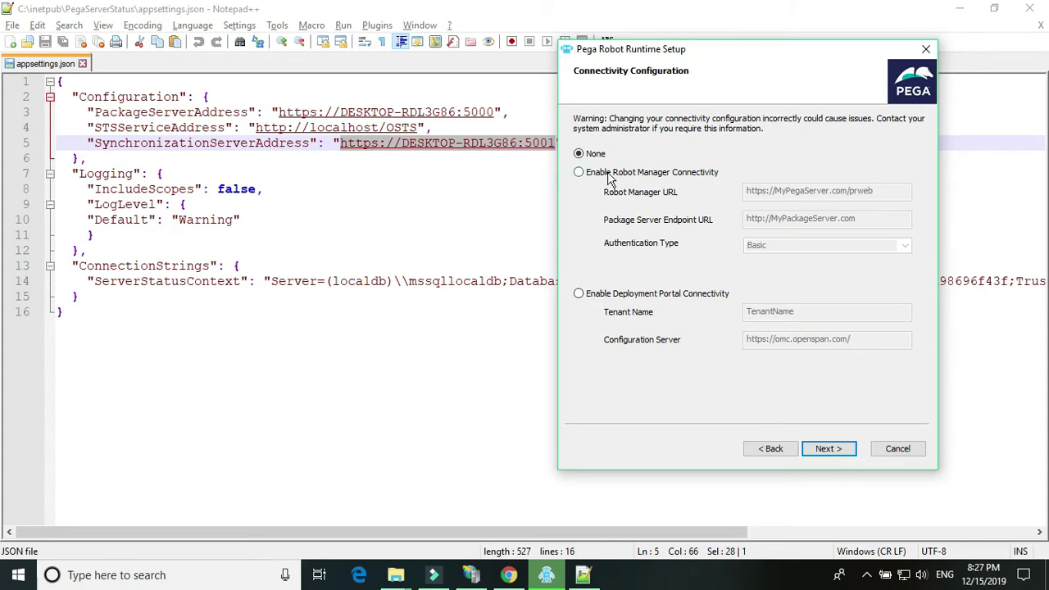
Enable Robot Manager Connectivity in the Connectivity Configuration
{"action": "left_click", "coordinate": [609, 177]}
{"action": "left_click", "coordinate": [883, 191]}
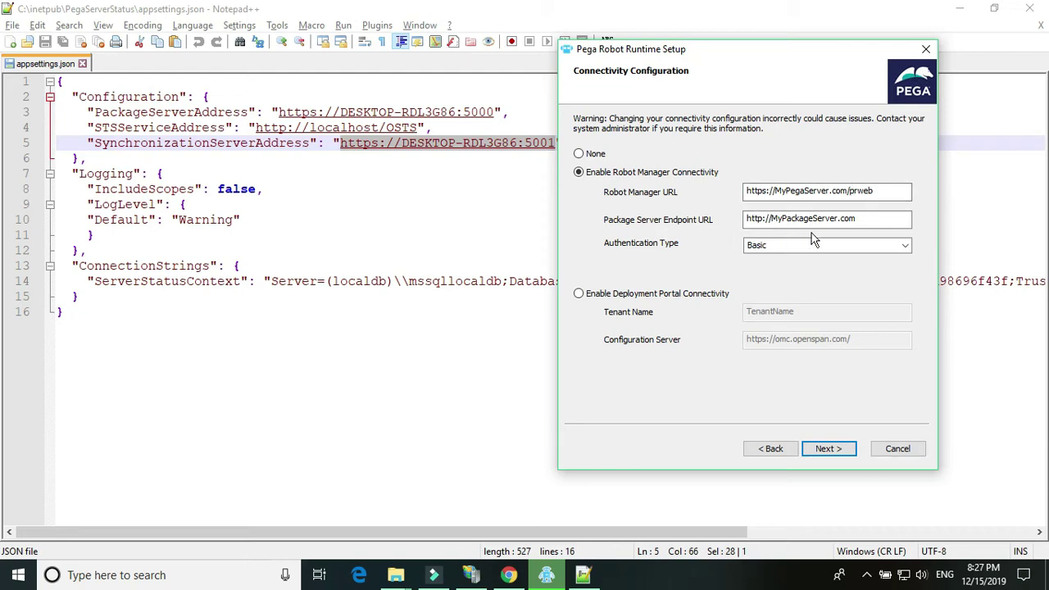
{"action": "left_click", "coordinate": [863, 220]}
{"action": "left_click", "coordinate": [266, 112]}
{"action": "key", "text": "Right"}
{"action": "key", "text": "ctrl+shift+Right"}
{"action": "key", "text": "ctrl+shift+Right"}
{"action": "key", "text": "ctrl+shift+Right"}
{"action": "key", "text": "ctrl+shift+Right"}
{"action": "key", "text": "ctrl+shift+Right"}
{"action": "key", "text": "ctrl+shift+Right"}
{"action": "key", "text": "ctrl+shift+Right"}
{"action": "key", "text": "ctrl+c"}
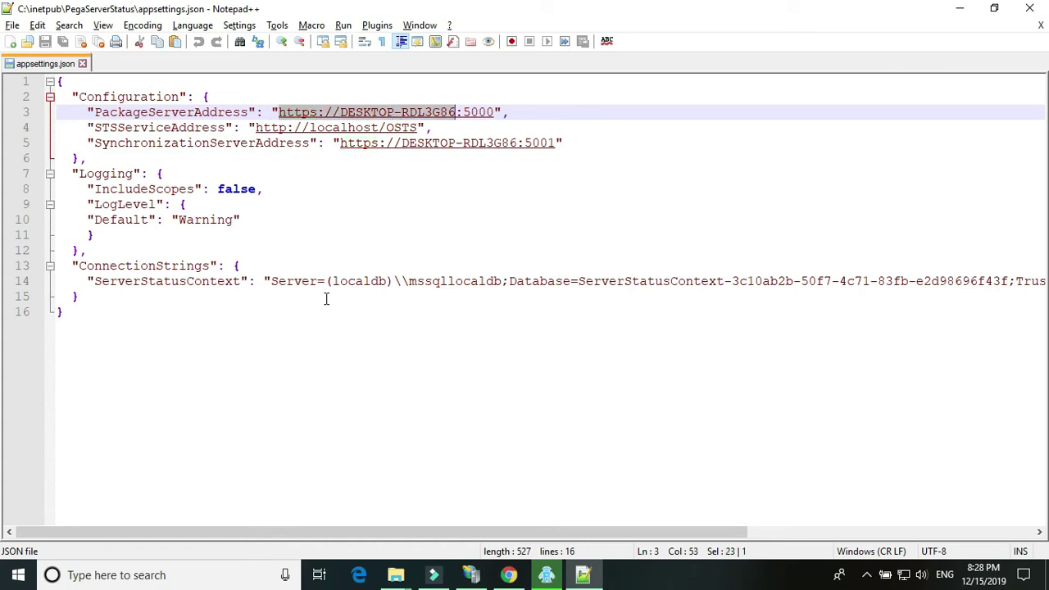
{"action": "key", "text": "alt+Tab"}
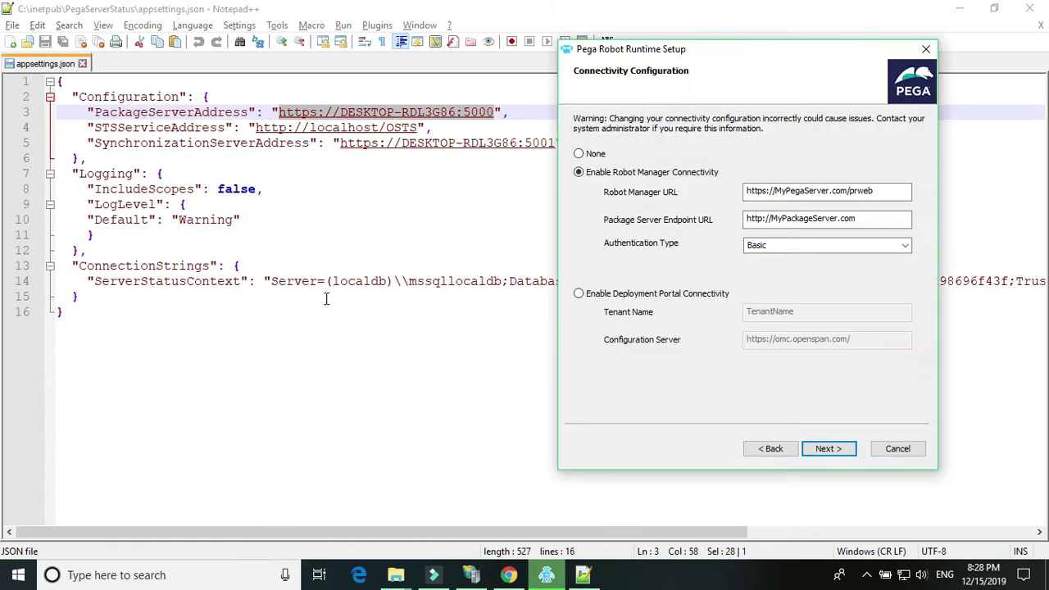
{"action": "left_click", "coordinate": [866, 216]}
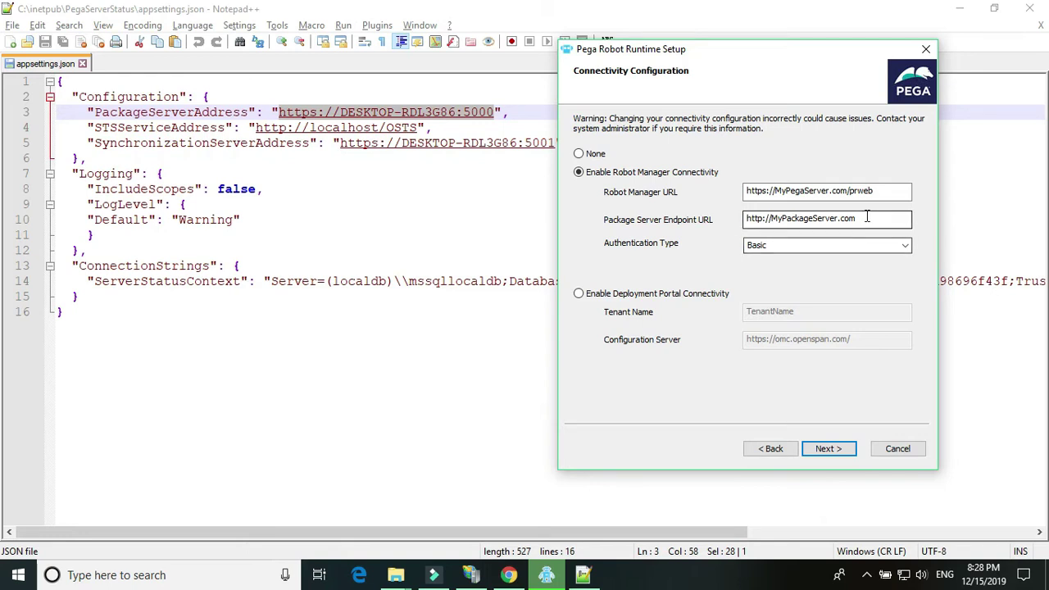
{"action": "double_click", "coordinate": [865, 216]}
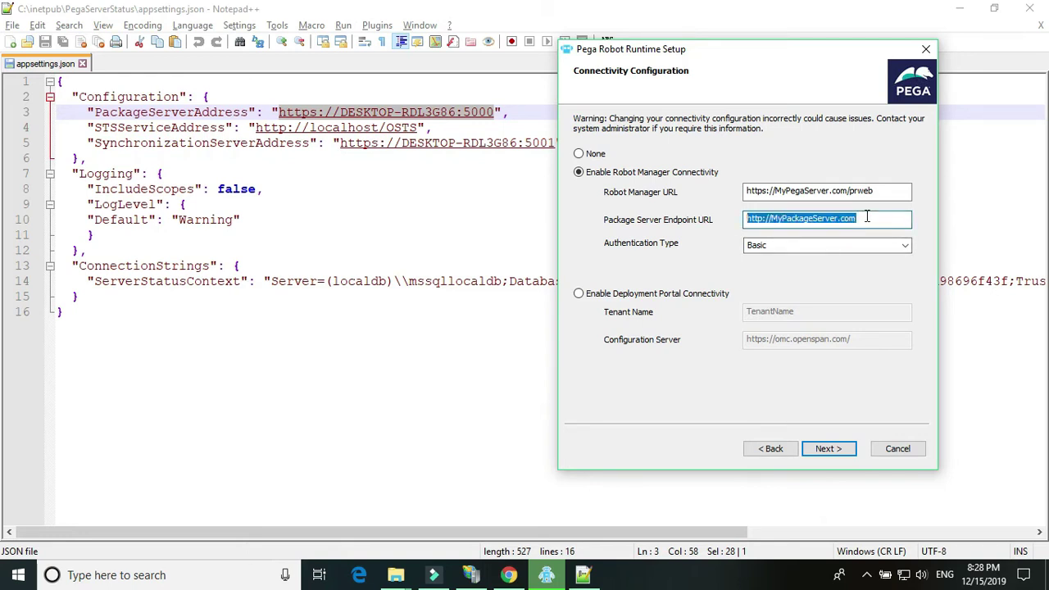
{"action": "key", "text": "ctrl+v"}
Highlight part of the Robot Manager URL and proceed to the Single Sign-On Configuration
{"action": "left_click", "coordinate": [887, 190]}
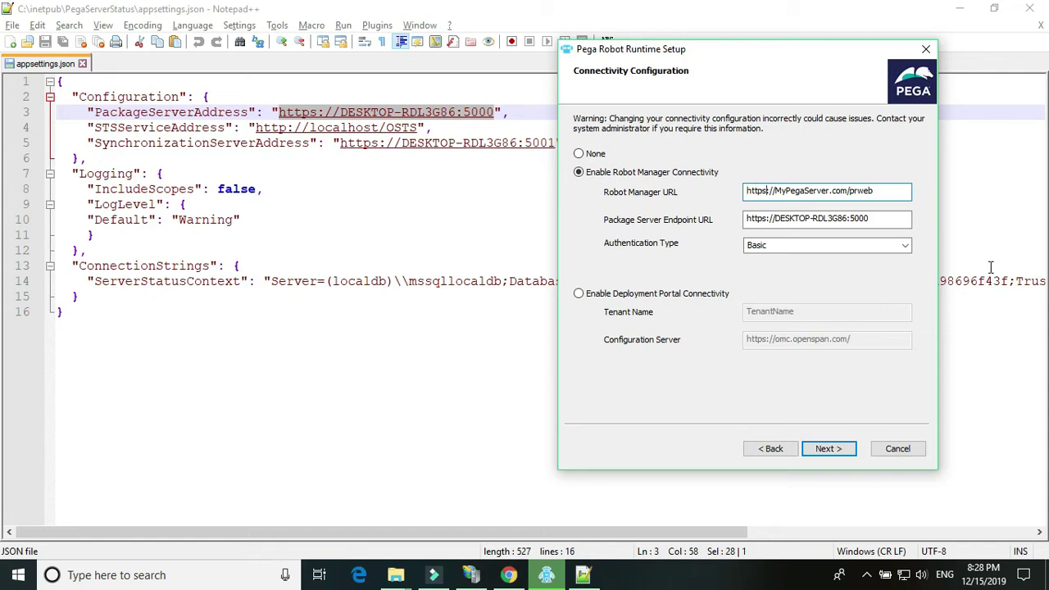
{"action": "key", "text": "shift+Right"}
{"action": "key", "text": "shift+Right"}
{"action": "key", "text": "shift+Right"}
{"action": "key", "text": "shift+Right"}
{"action": "key", "text": "shift+Right"}
{"action": "key", "text": "shift+Right"}
{"action": "key", "text": "shift+Right"}
{"action": "left_click", "coordinate": [828, 450]}
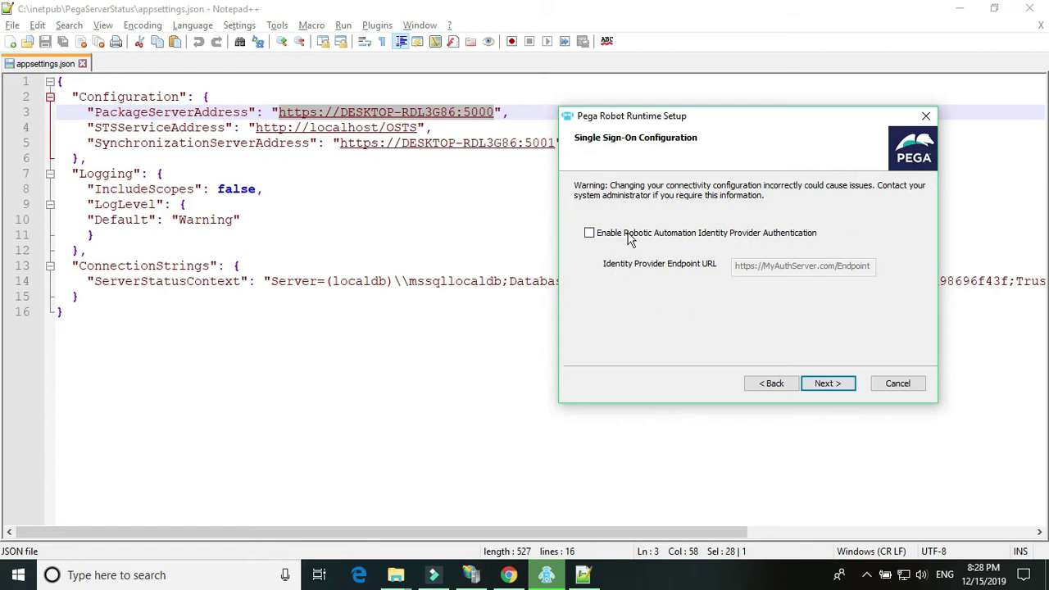
Proceed with the default Single Sign-On, RDA Integration and Agile Desktop settings to the browser extension options
{"action": "left_click", "coordinate": [828, 384]}
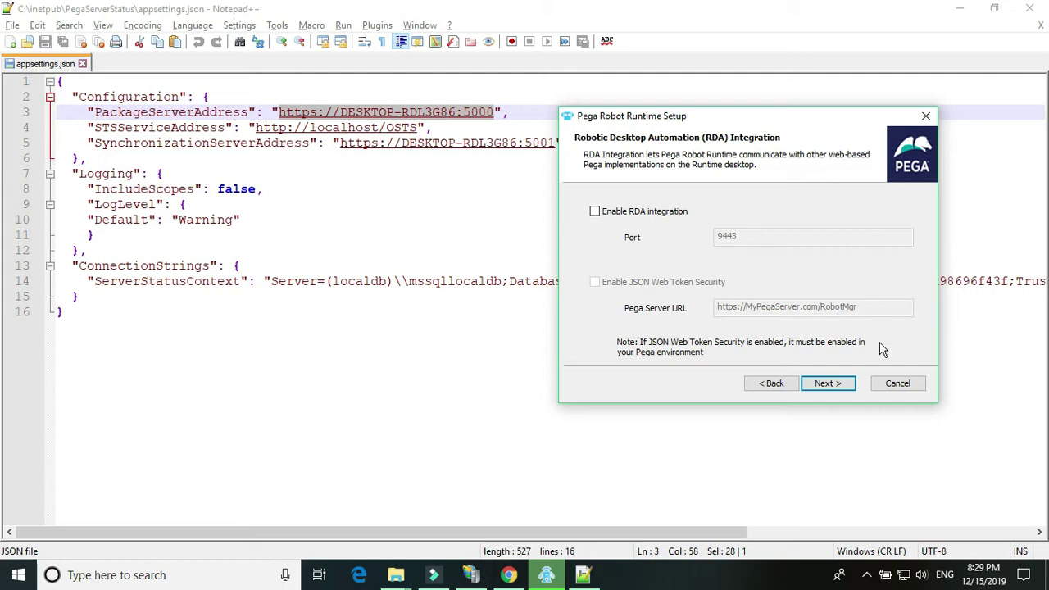
{"action": "left_click", "coordinate": [816, 390]}
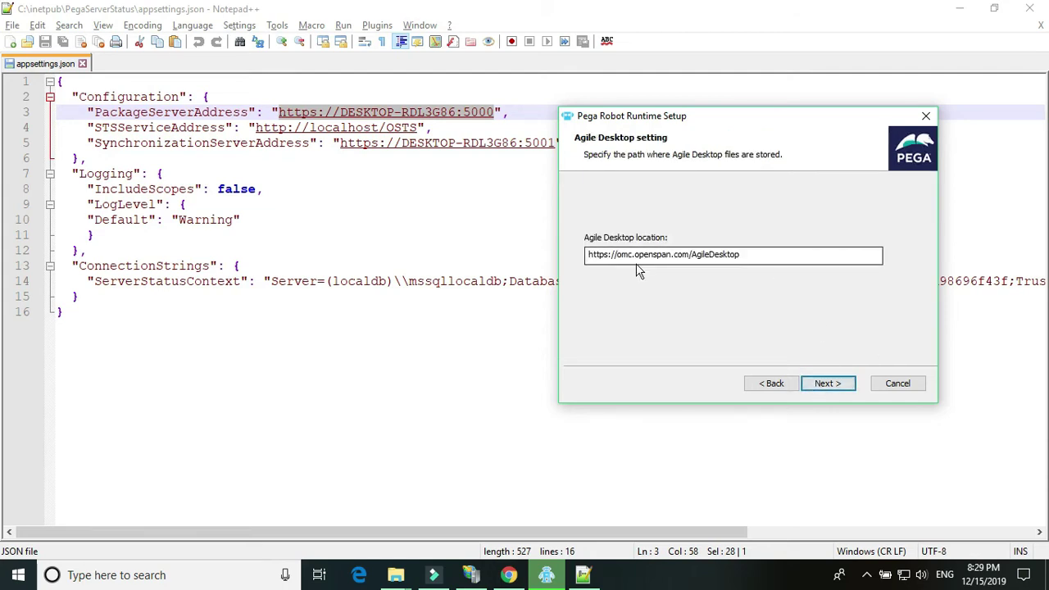
{"action": "left_click", "coordinate": [827, 383]}
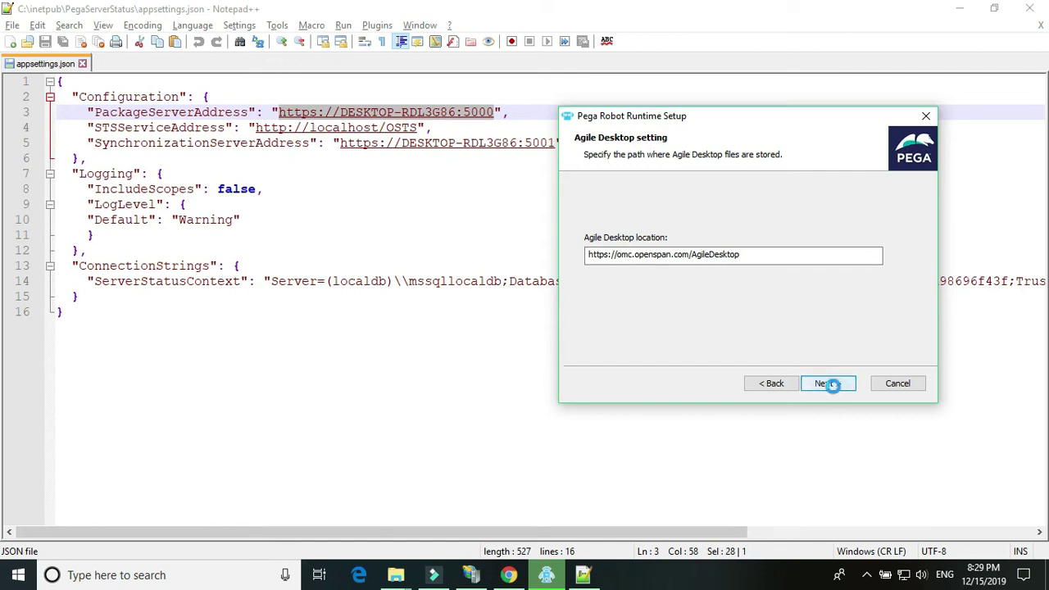
{"action": "left_click", "coordinate": [834, 391]}
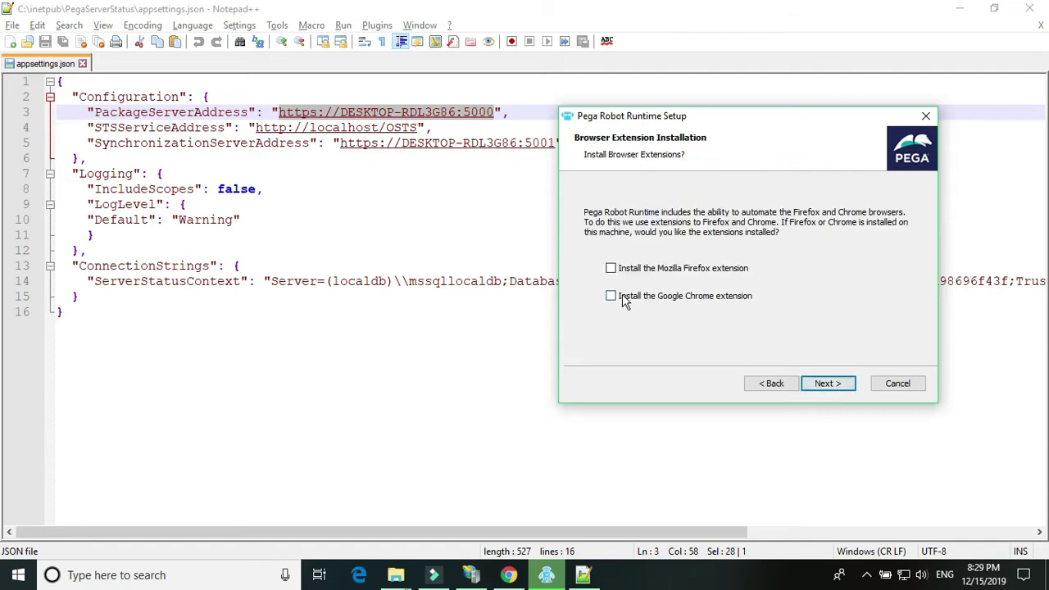
Include the Google Chrome and Mozilla Firefox extensions and start the Pega Robot Runtime installation
{"action": "left_click", "coordinate": [610, 295]}
{"action": "left_click", "coordinate": [610, 269]}
{"action": "left_click", "coordinate": [825, 388]}
{"action": "left_click", "coordinate": [827, 390]}
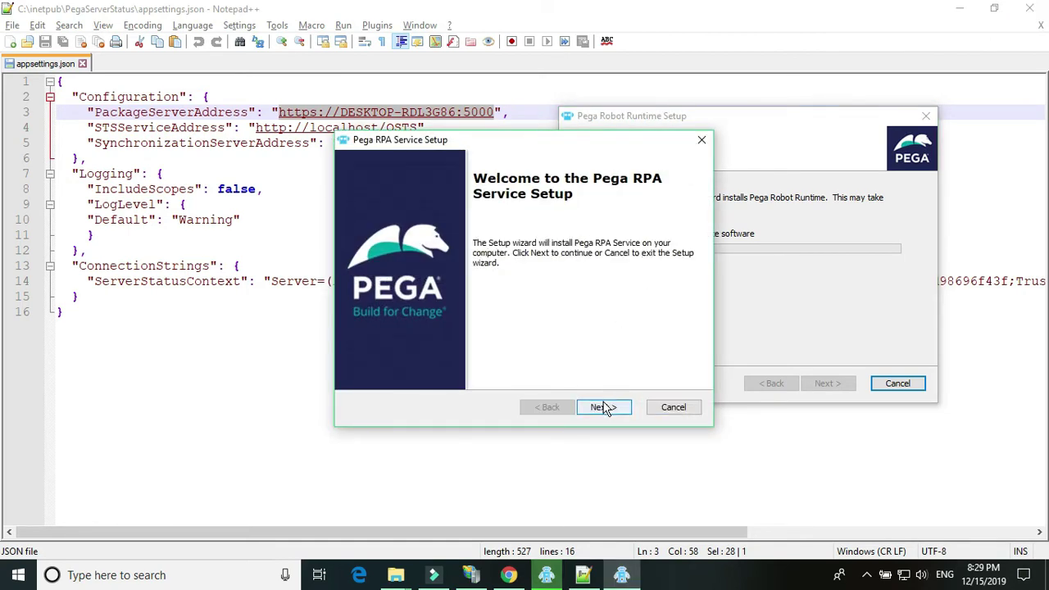
Accept the Pega RPA Service license and default installation folder, and bring up the RPA Service Configuration page
{"action": "left_click", "coordinate": [603, 407]}
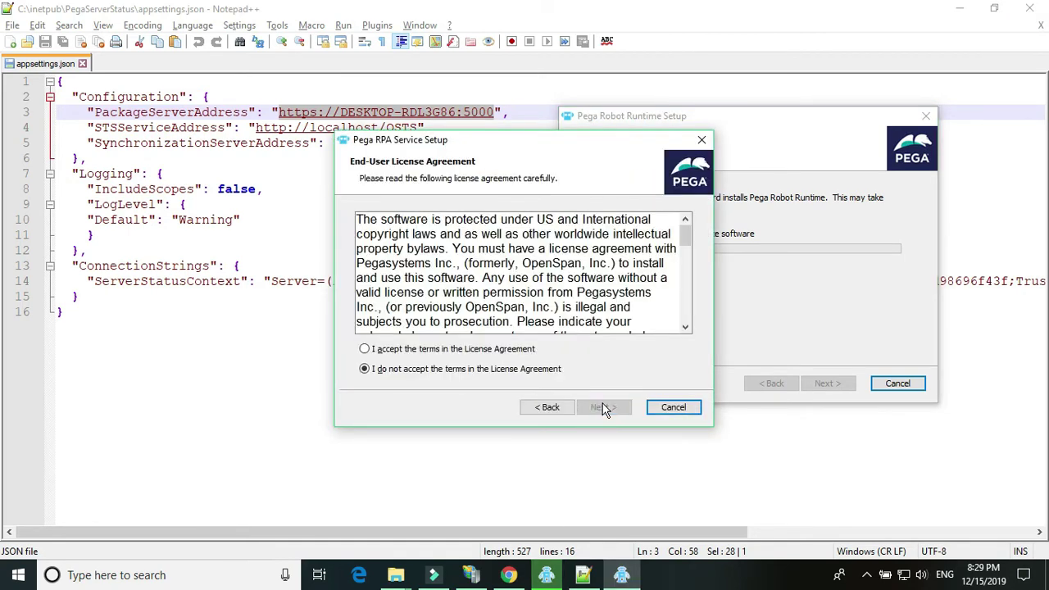
{"action": "left_click", "coordinate": [390, 352]}
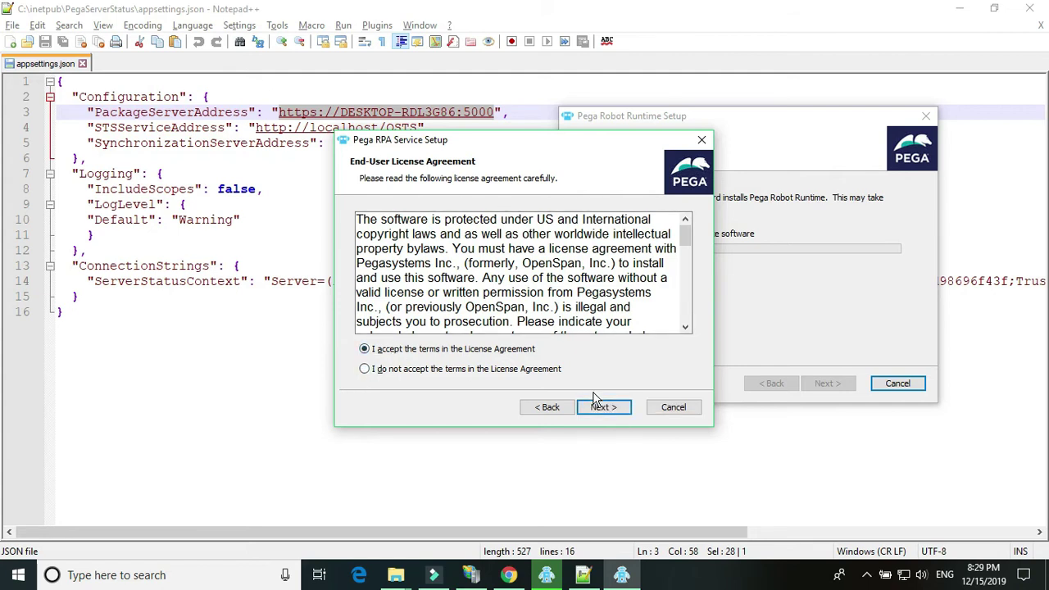
{"action": "left_click", "coordinate": [601, 407]}
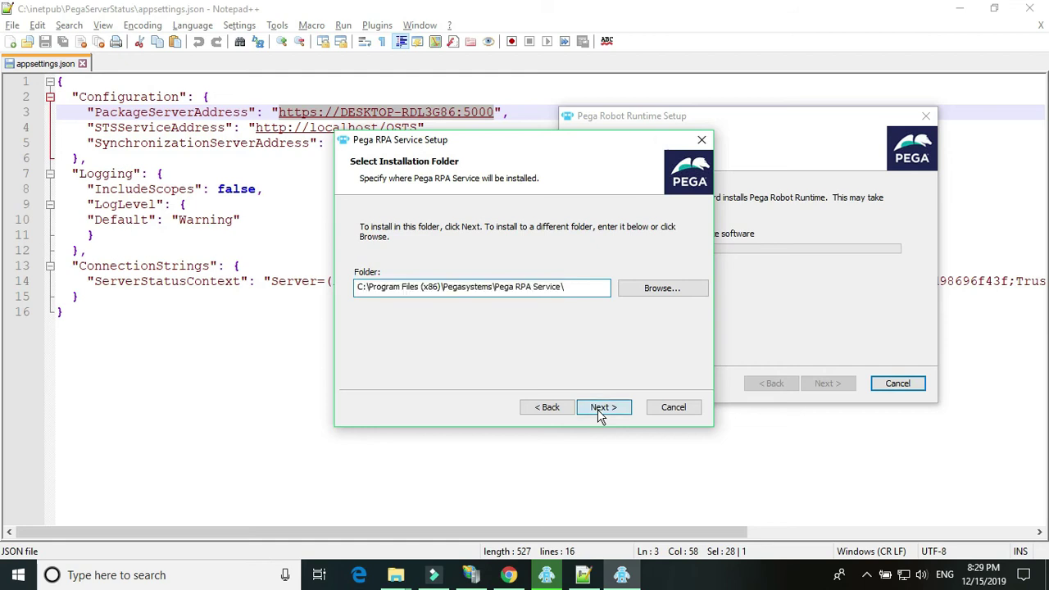
{"action": "left_click", "coordinate": [601, 408]}
{"action": "left_click", "coordinate": [601, 407]}
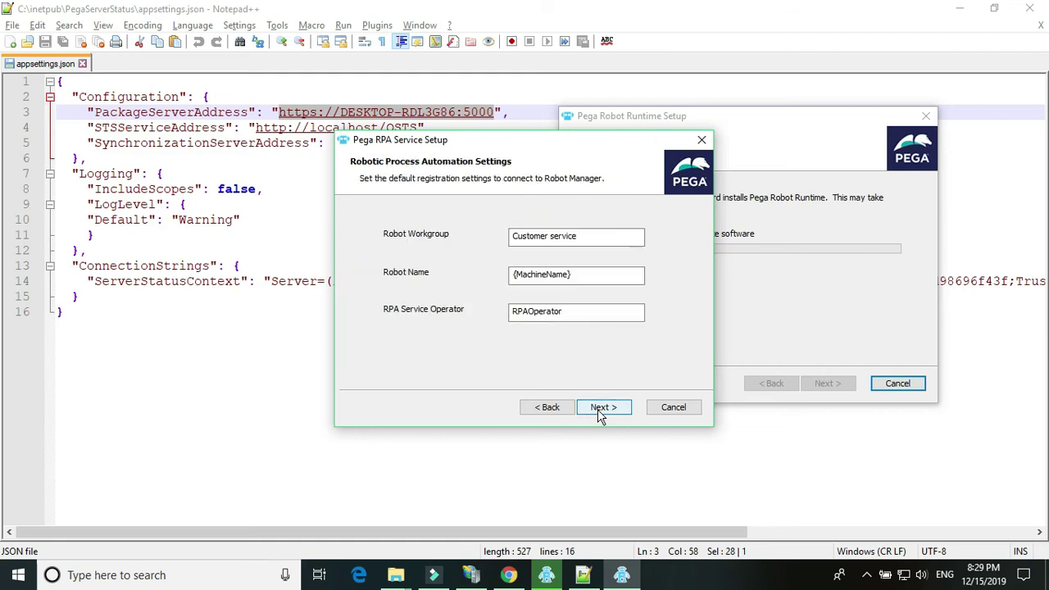
{"action": "left_click", "coordinate": [545, 407]}
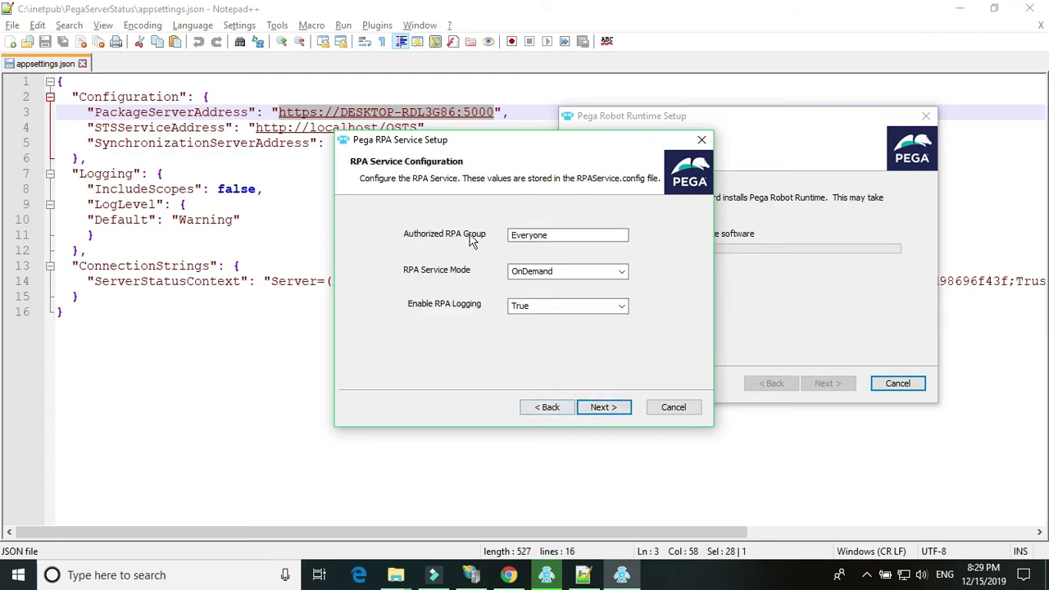
Keep the default RPA Service Configuration and set the Robot Workgroup to CustomerService in the Robotic Process Automation Settings
{"action": "left_click", "coordinate": [608, 407]}
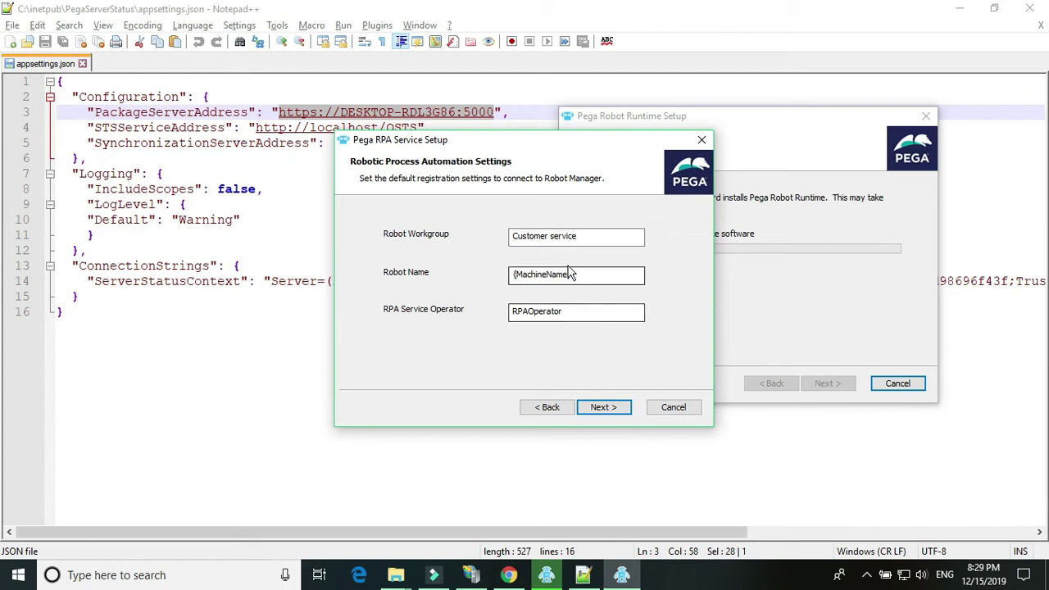
{"action": "left_click", "coordinate": [585, 237]}
{"action": "key", "text": "ctrl+shift+Left"}
{"action": "key", "text": "ctrl+shift+Left"}
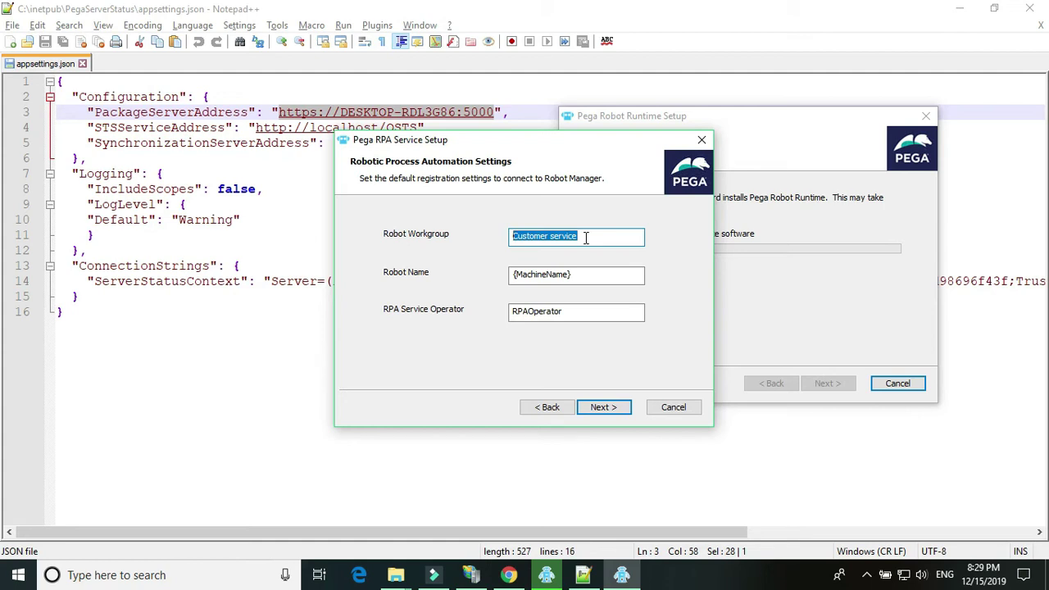
{"action": "left_click", "coordinate": [585, 238]}
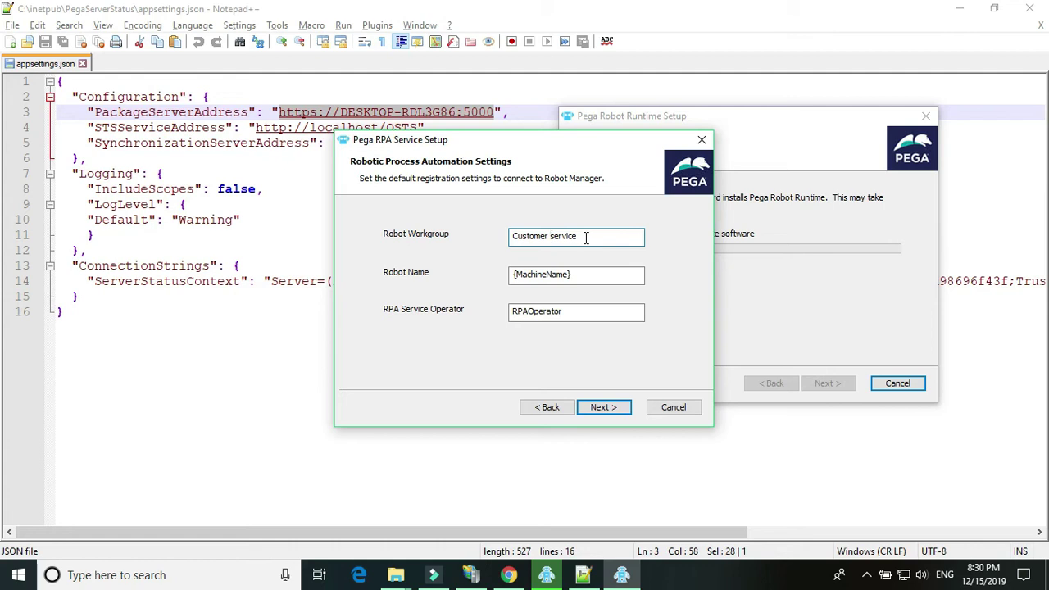
{"action": "key", "text": "BackSpace"}
{"action": "type", "text": "S"}
{"action": "key", "text": "Delete"}
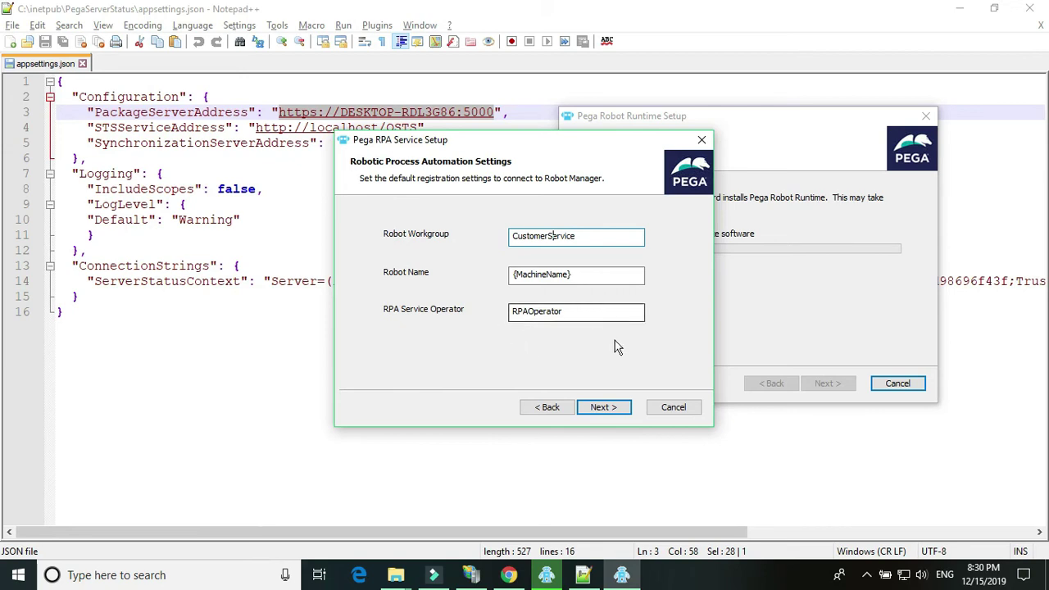
Install the Pega RPA Service with these settings, and finish both the RPA Service and Robot Runtime setup wizards
{"action": "left_click", "coordinate": [607, 407]}
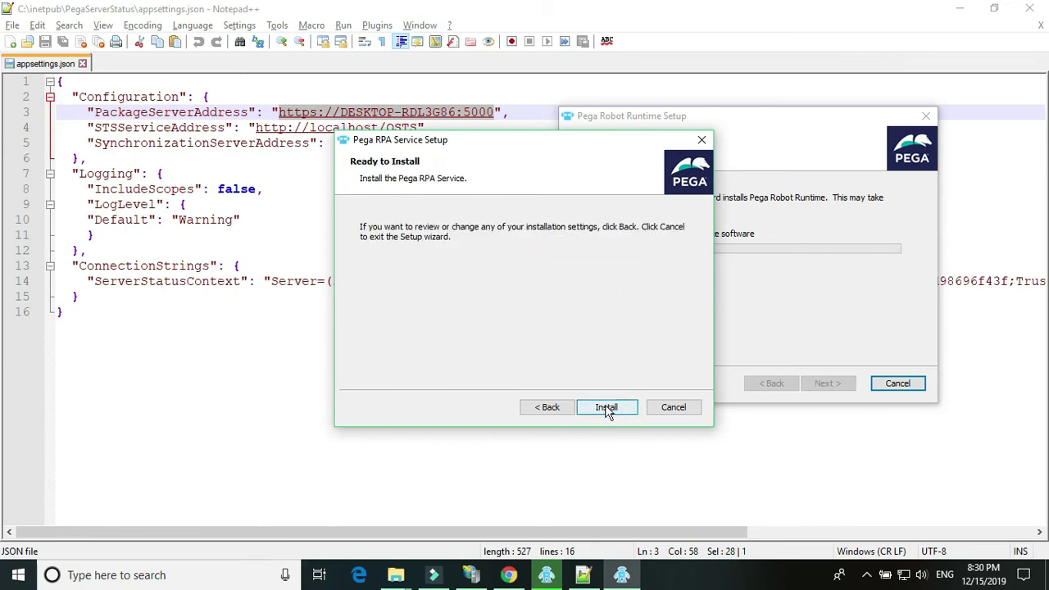
{"action": "left_click", "coordinate": [606, 406]}
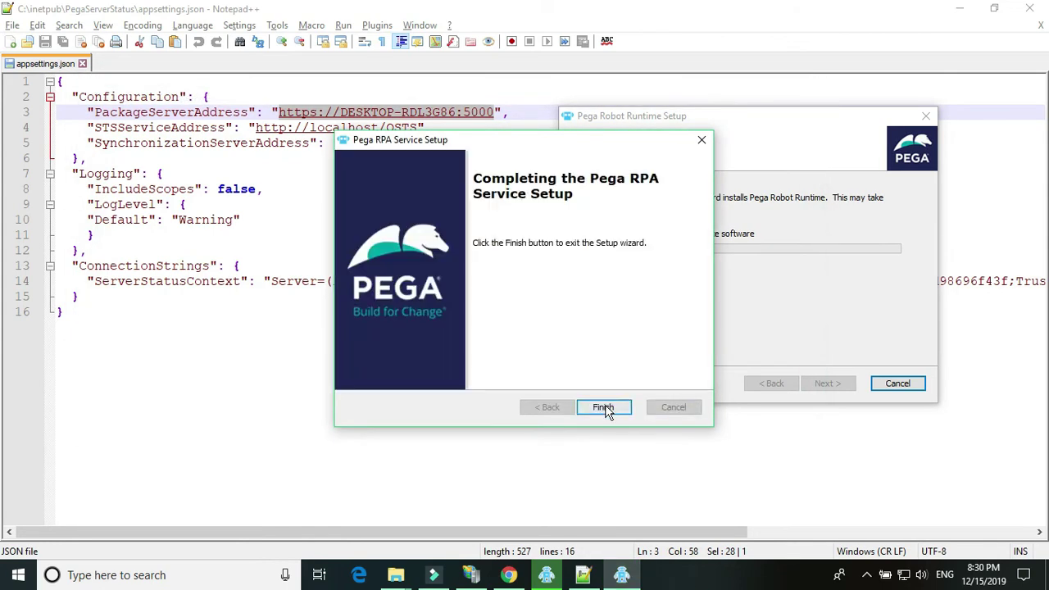
{"action": "left_click", "coordinate": [603, 407]}
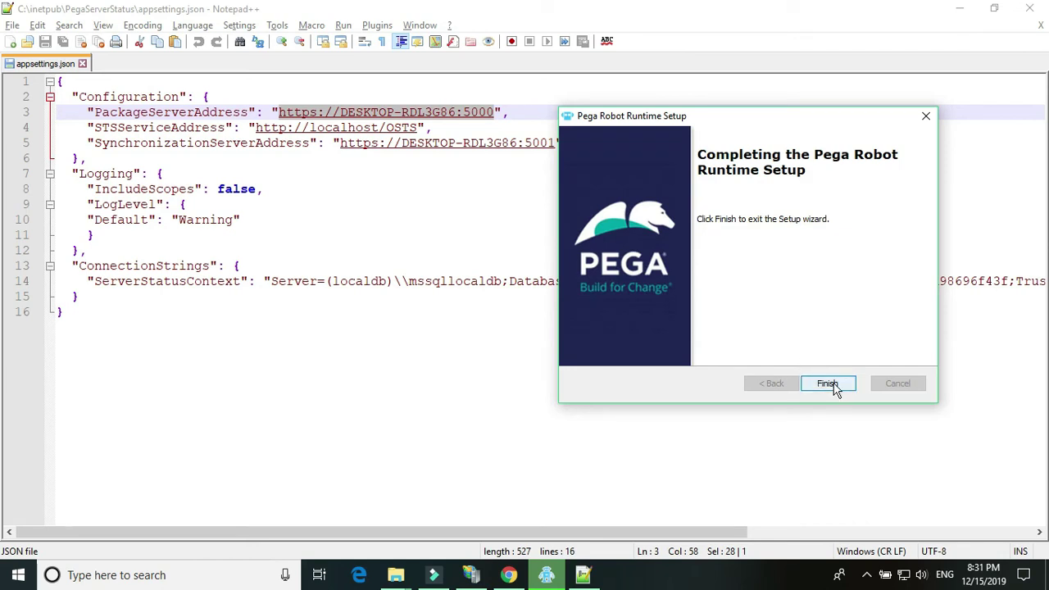
{"action": "left_click", "coordinate": [825, 383]}
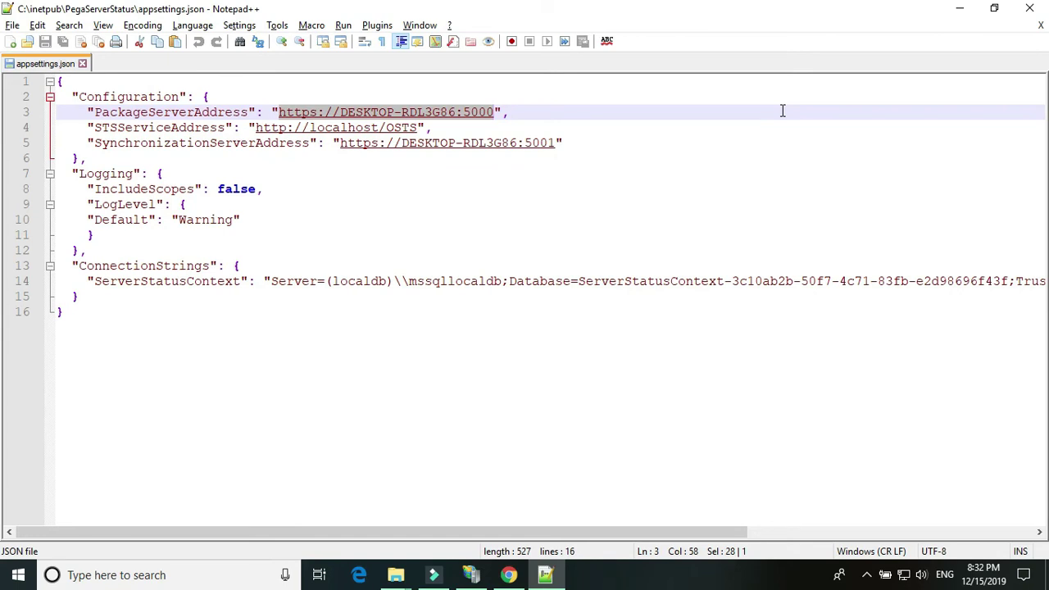
Open the %ProgramData% folder in a maximized File Explorer window
{"action": "key", "text": "super+r"}
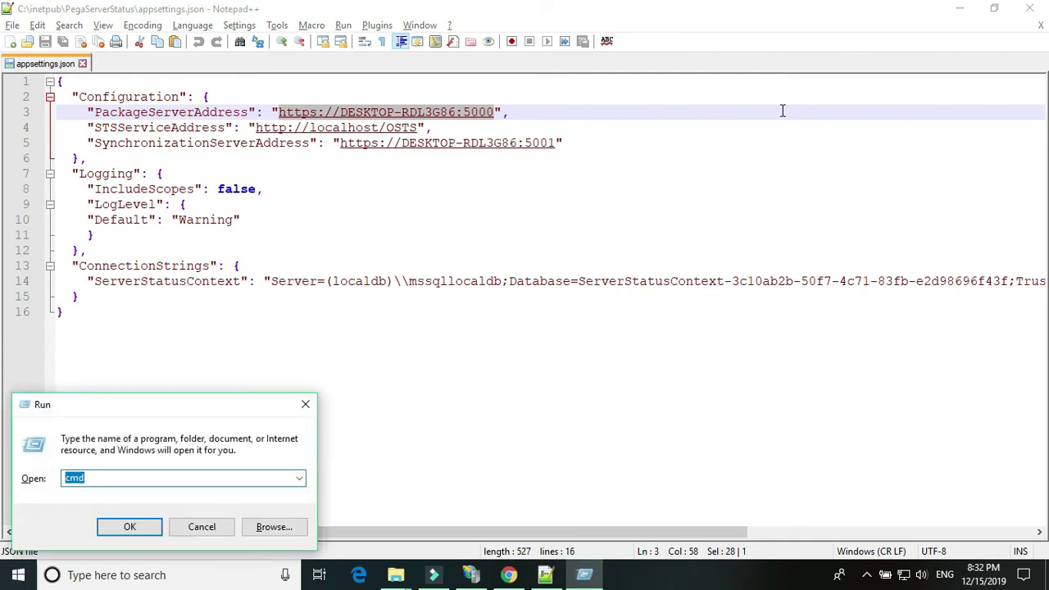
{"action": "key", "text": "Down"}
{"action": "type", "text": "%"}
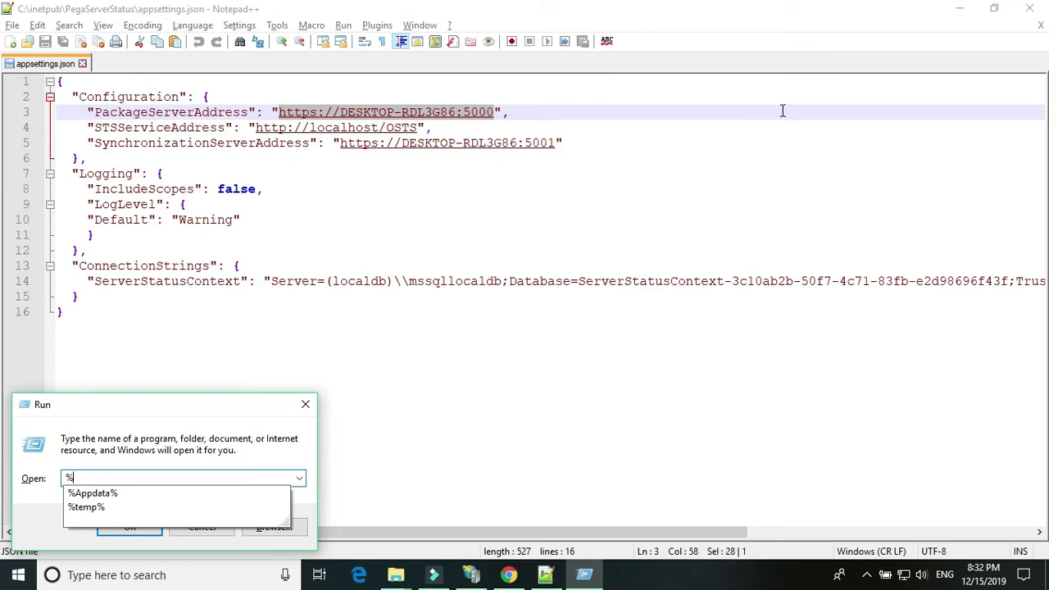
{"action": "type", "text": "Progra"}
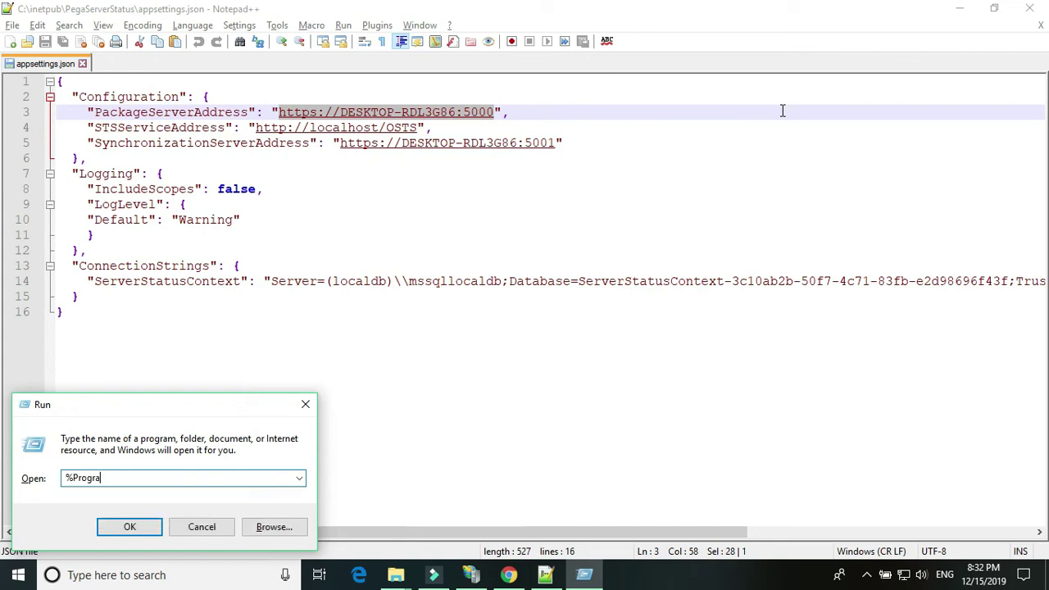
{"action": "type", "text": "mData%"}
{"action": "key", "text": "Return"}
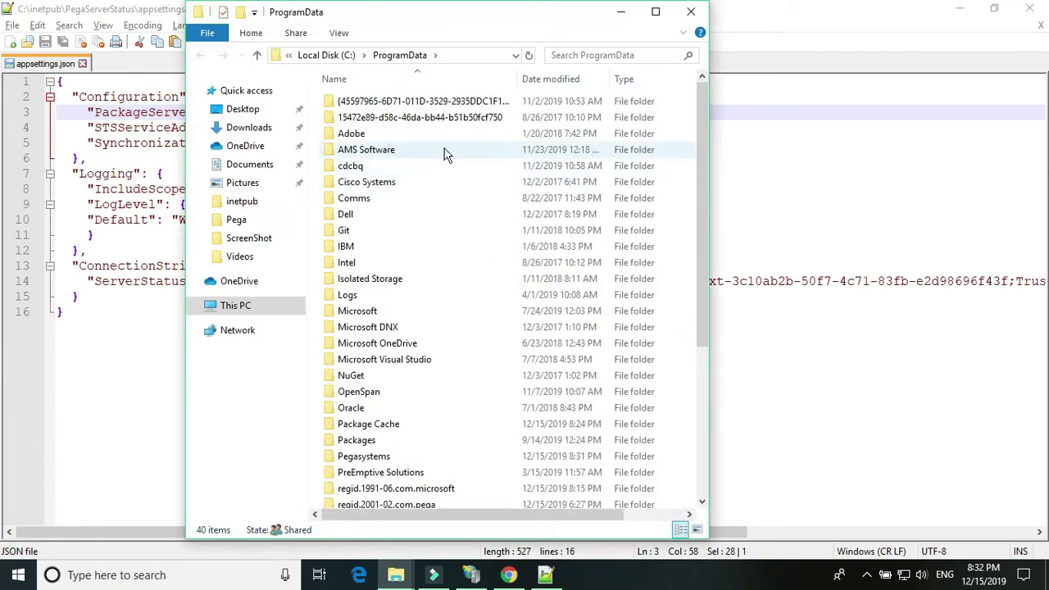
{"action": "key", "text": "super+Up"}
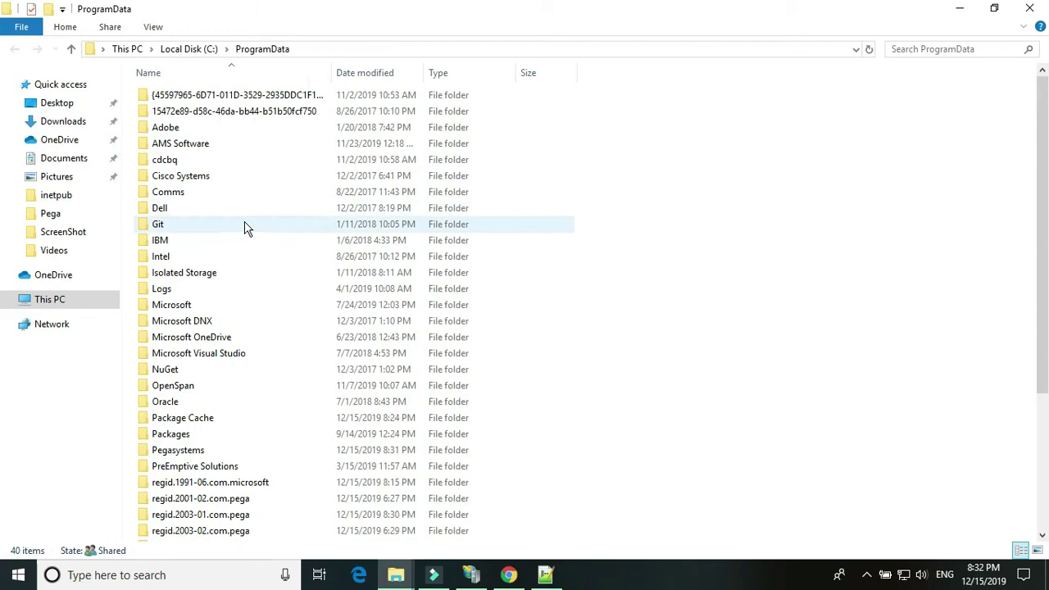
Open CommonConfig.xml from the Pegasystems folder for editing in Notepad++
{"action": "key", "text": "p"}
{"action": "key", "text": "Down"}
{"action": "key", "text": "Down"}
{"action": "key", "text": "Return"}
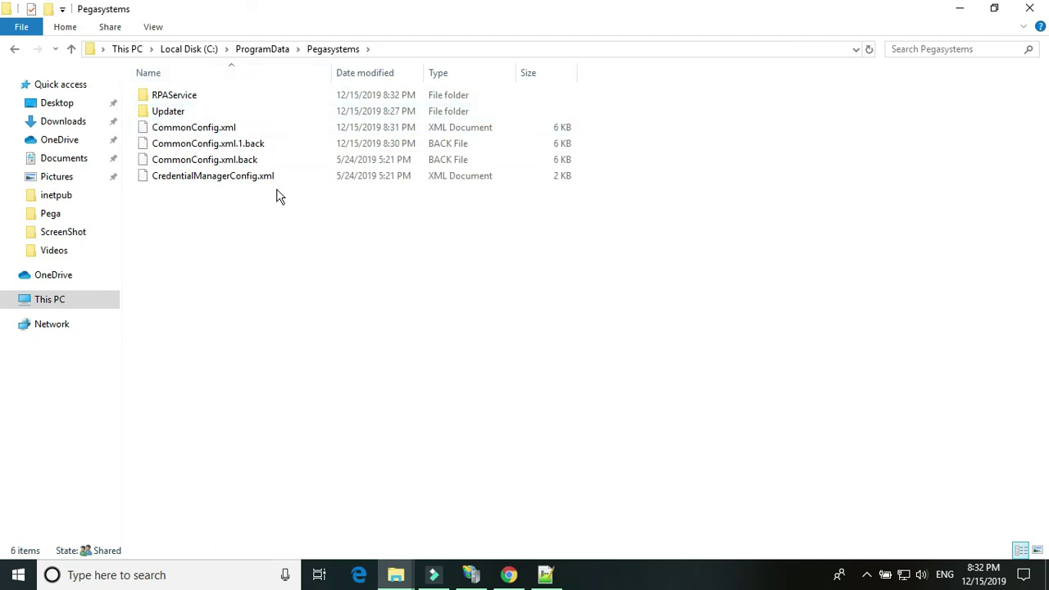
{"action": "left_click", "coordinate": [178, 131]}
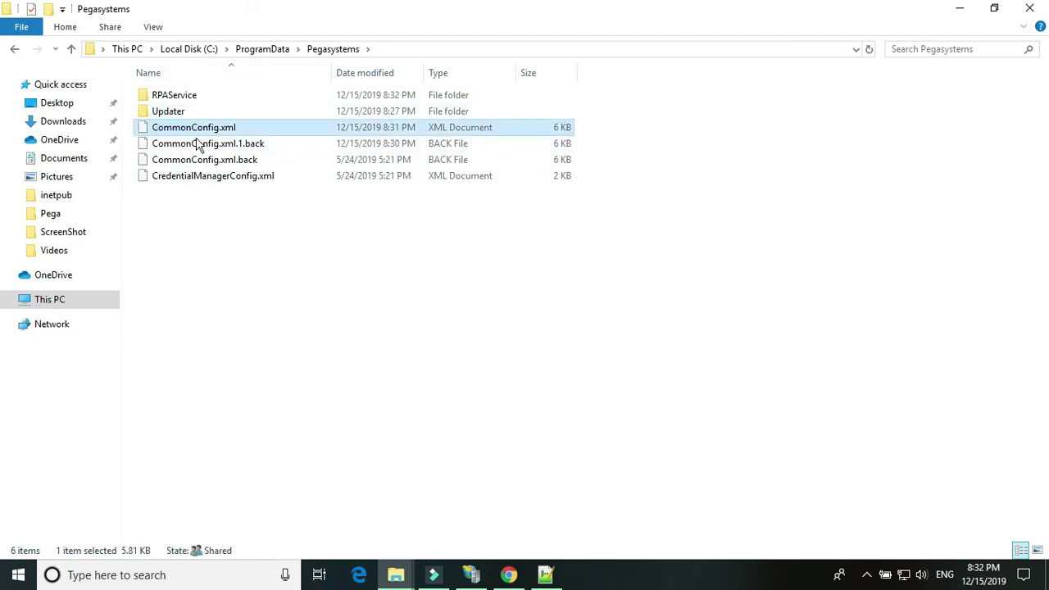
{"action": "right_click", "coordinate": [180, 132]}
{"action": "left_click", "coordinate": [235, 195]}
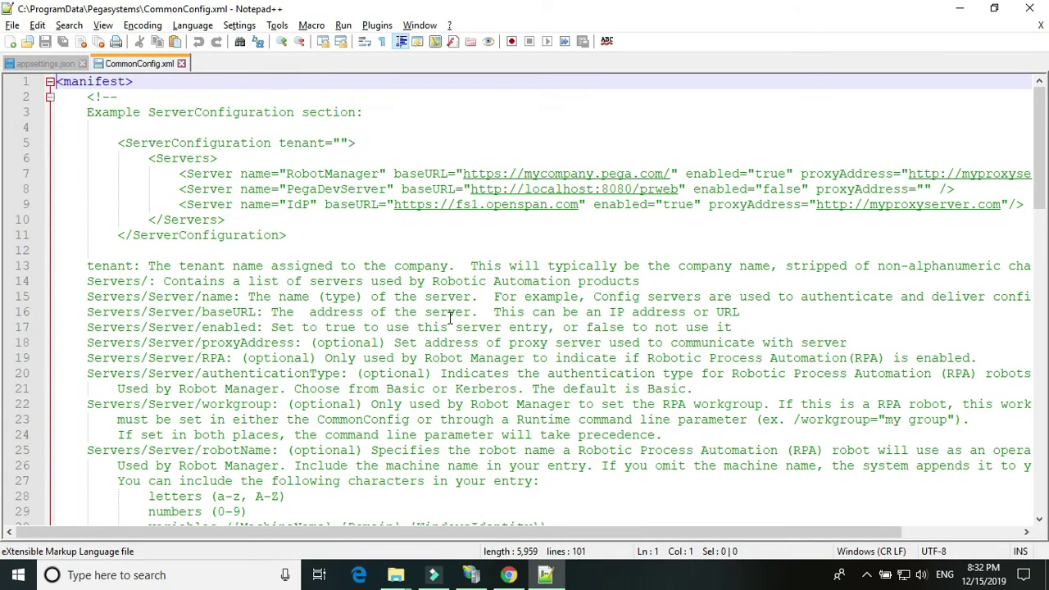
Examine the RobotManager server entry in CommonConfig.xml, including its enabled, RPA, authenticationType, RPAServiceOperator, workgroup and robotName attributes
{"action": "scroll", "coordinate": [450, 317], "scroll_direction": "down", "scroll_amount": 19}
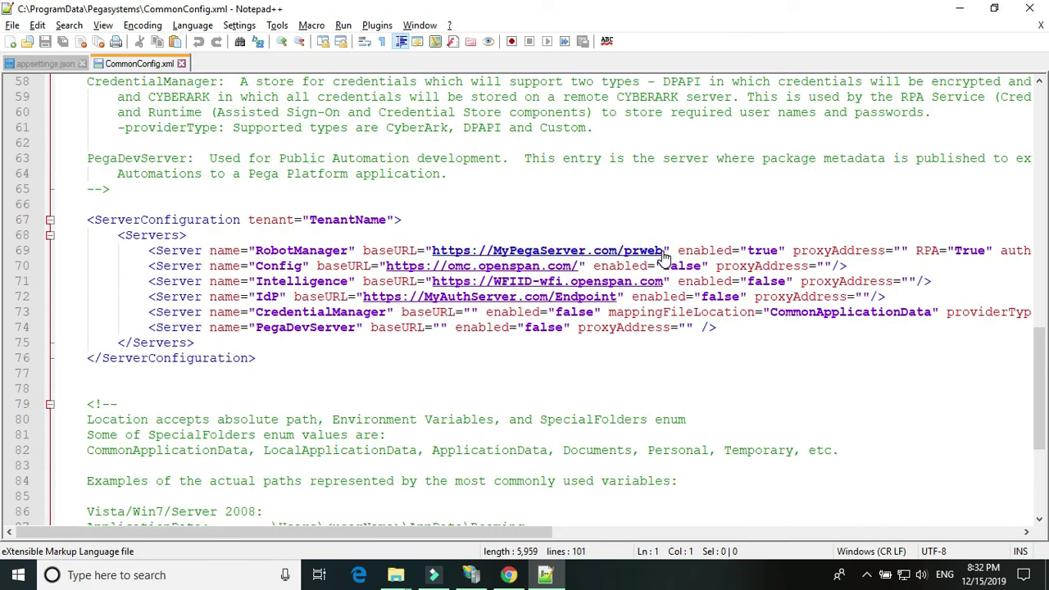
{"action": "left_click", "coordinate": [726, 250]}
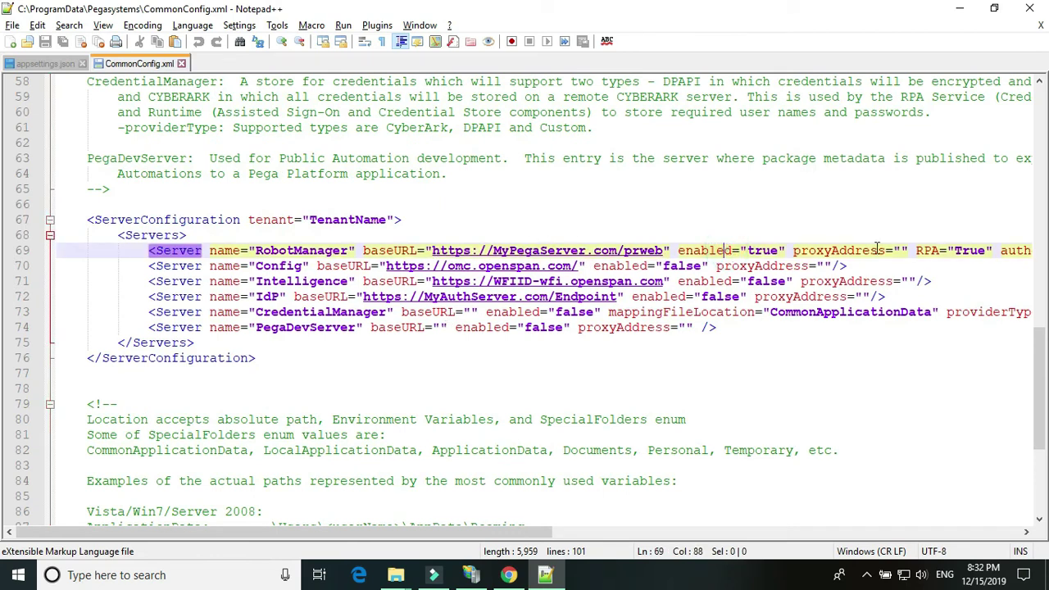
{"action": "left_click", "coordinate": [924, 250]}
{"action": "left_click_drag", "start_coordinate": [399, 539], "coordinate": [777, 557]}
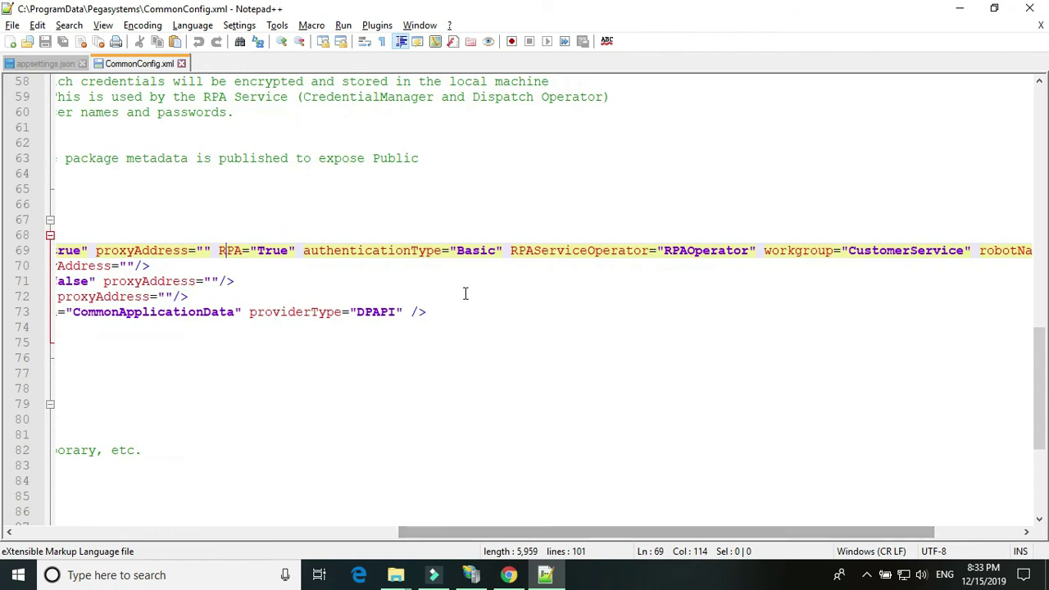
{"action": "left_click", "coordinate": [489, 252]}
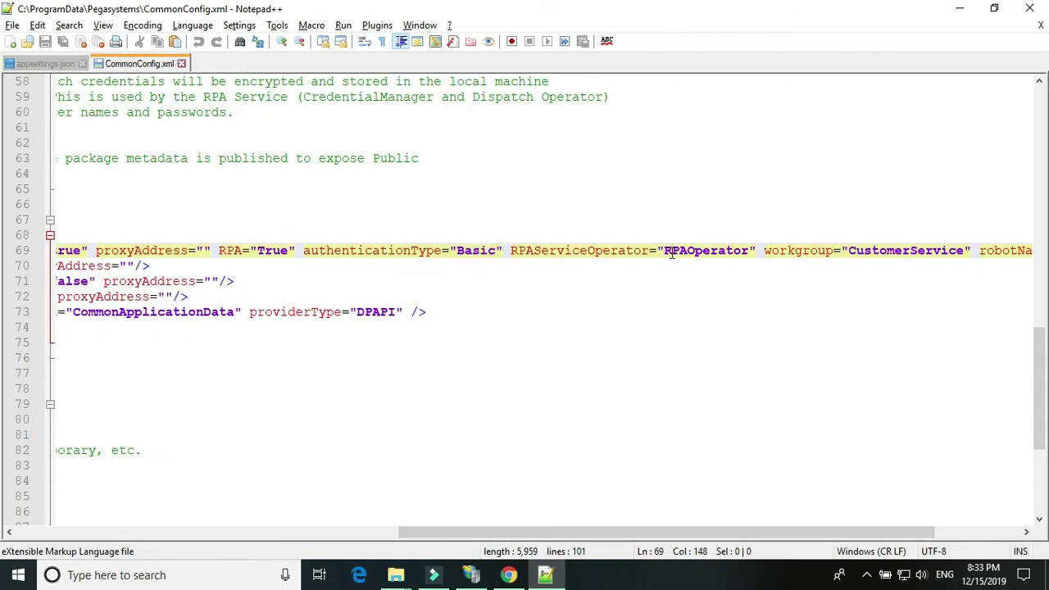
{"action": "left_click", "coordinate": [612, 250]}
{"action": "left_click", "coordinate": [679, 250]}
{"action": "left_click_drag", "start_coordinate": [521, 529], "coordinate": [709, 547]}
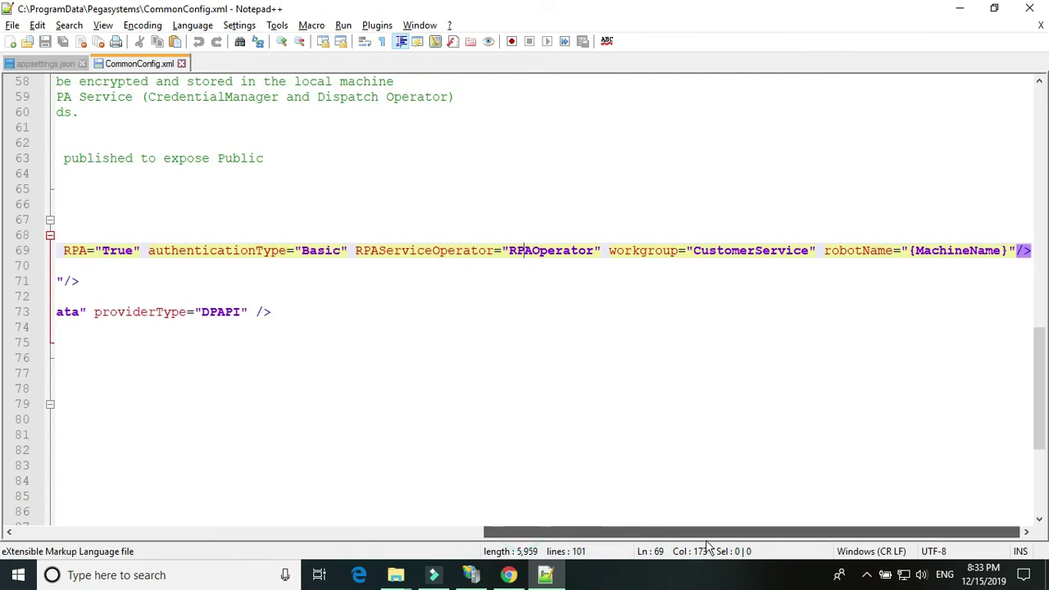
{"action": "left_click", "coordinate": [723, 251]}
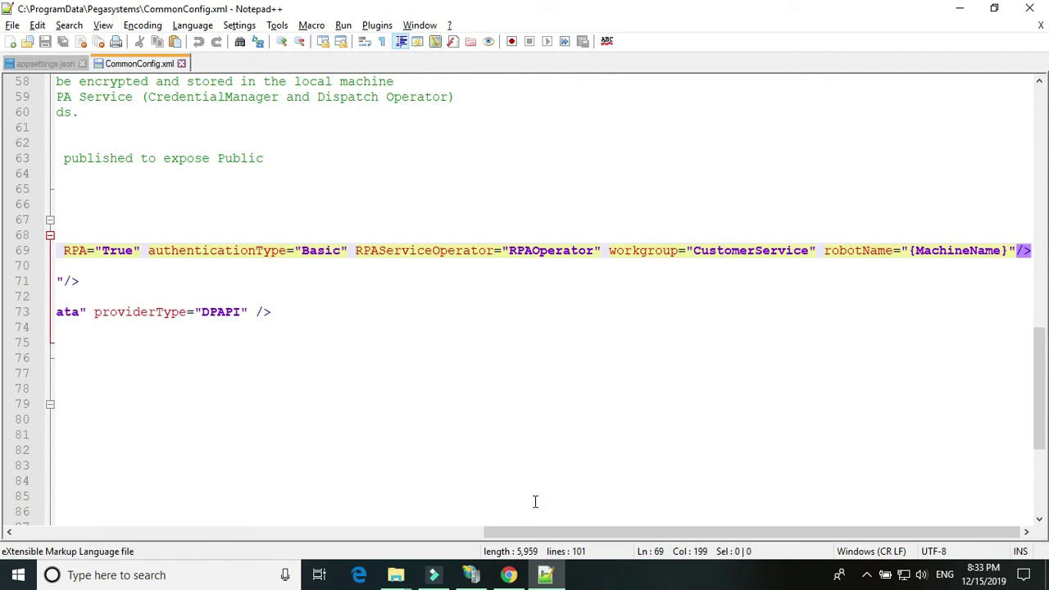
{"action": "left_click_drag", "start_coordinate": [521, 527], "coordinate": [33, 525]}
Open the Pegasystems folder inside the %Appdata% directory
{"action": "key", "text": "super+r"}
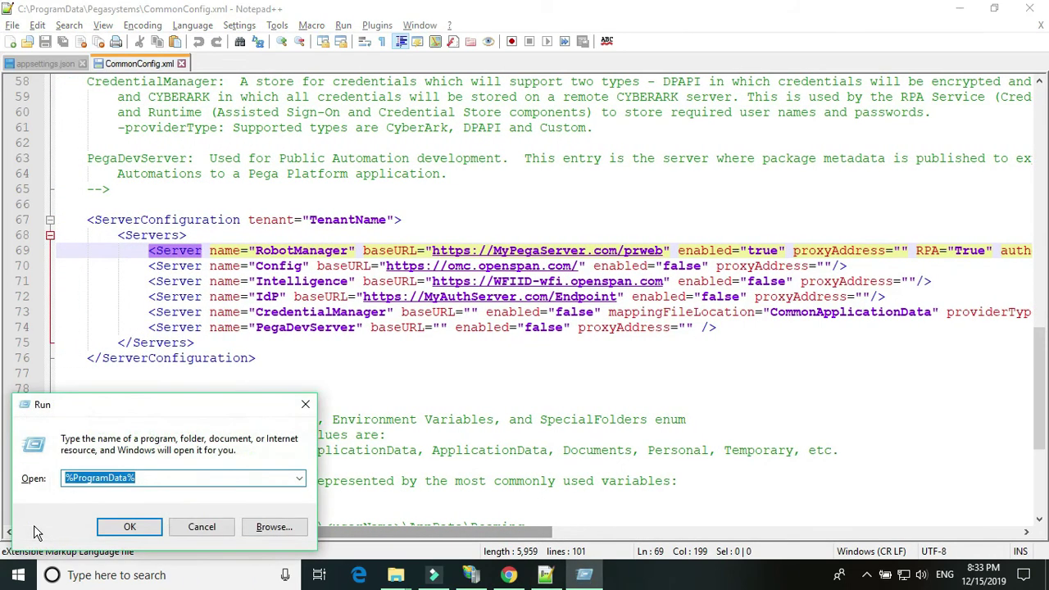
{"action": "type", "text": "%"}
{"action": "key", "text": "Down"}
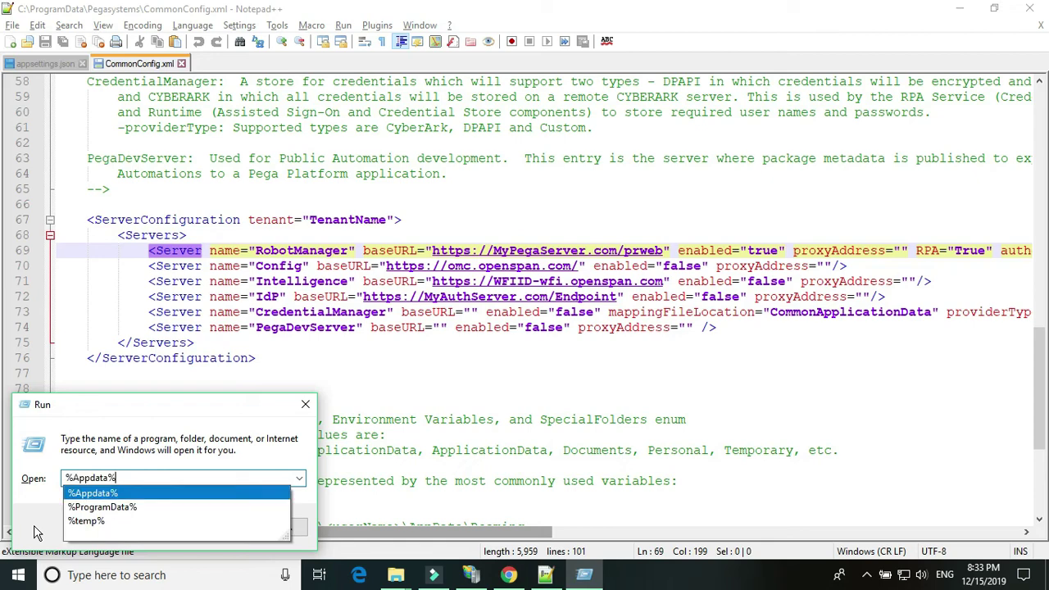
{"action": "key", "text": "Return"}
{"action": "key", "text": "Return"}
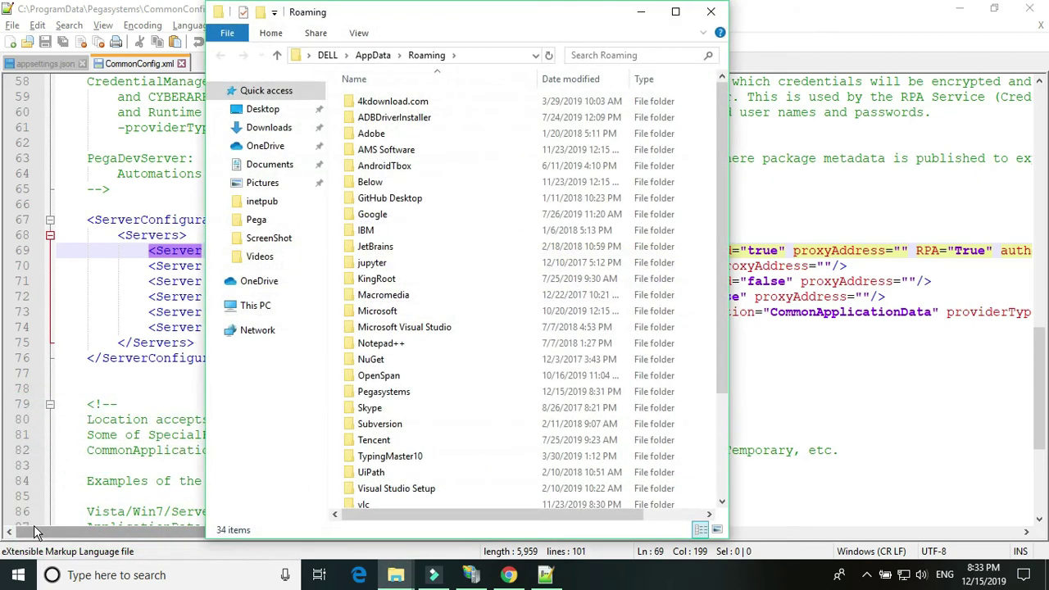
{"action": "key", "text": "p"}
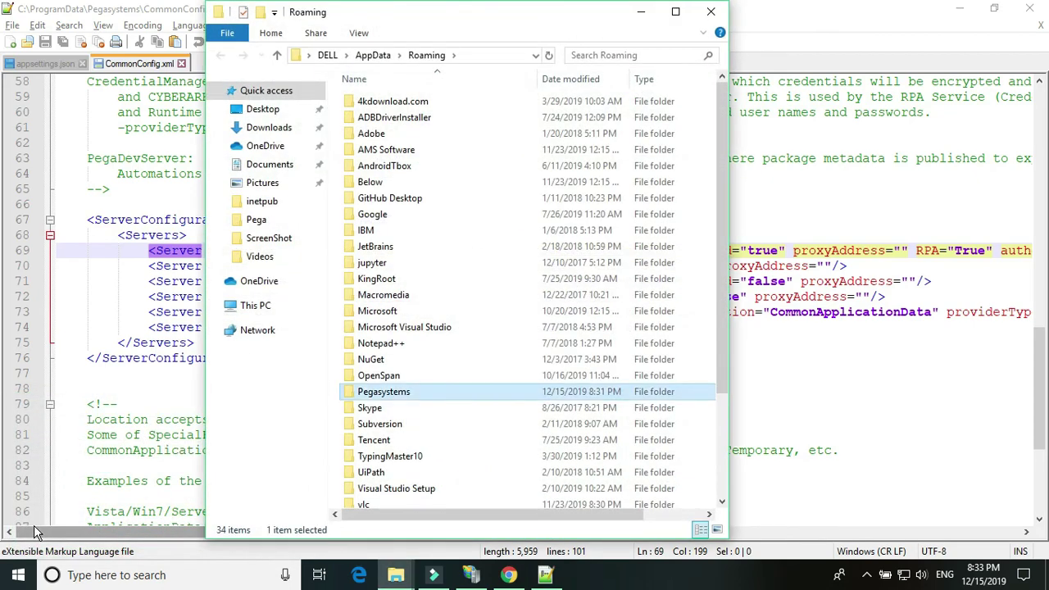
{"action": "key", "text": "Return"}
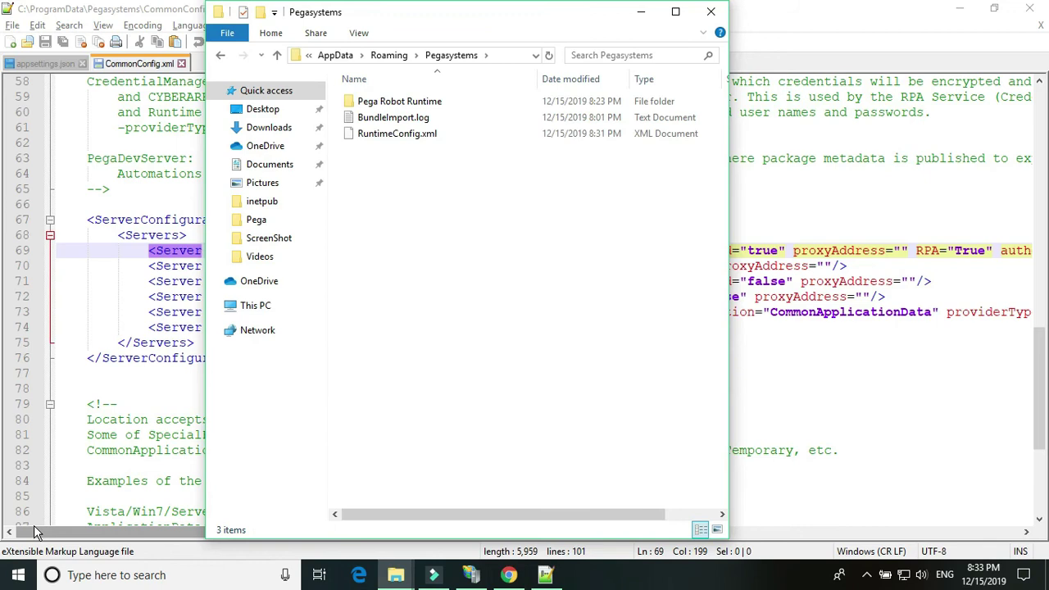
Open RuntimeConfig.xml for editing in Notepad++
{"action": "left_click", "coordinate": [360, 136]}
{"action": "right_click", "coordinate": [359, 135]}
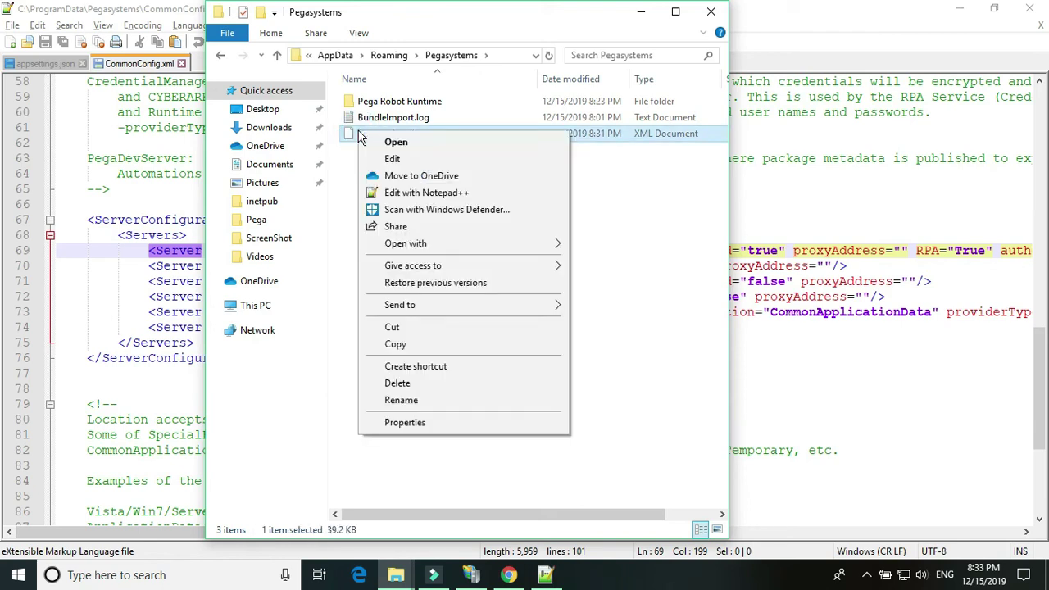
{"action": "left_click", "coordinate": [415, 197]}
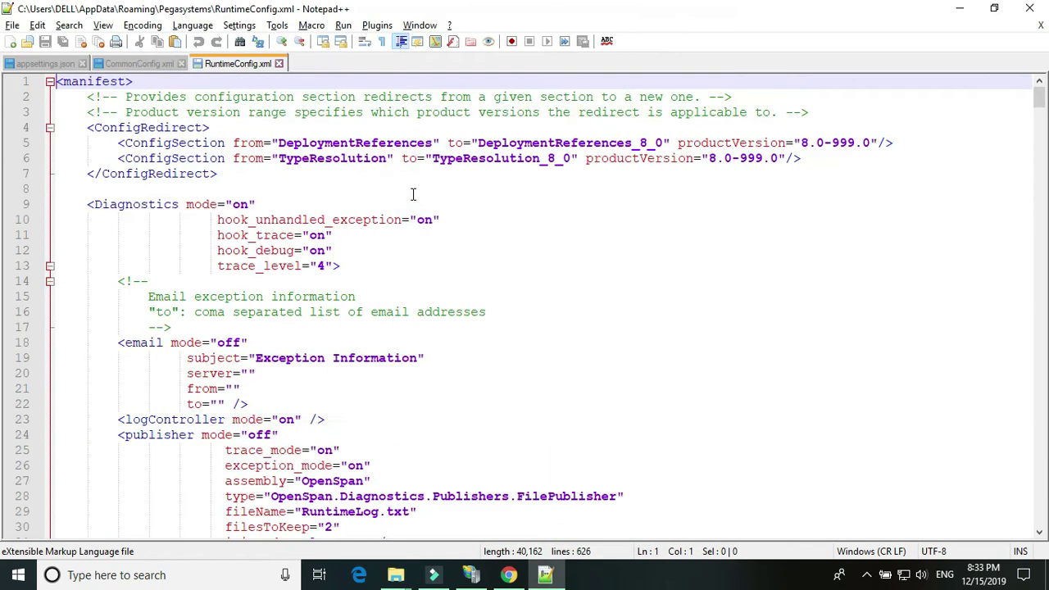
Find the Robotics section of RuntimeConfig.xml by searching for "robotics"
{"action": "key", "text": "ctrl+f"}
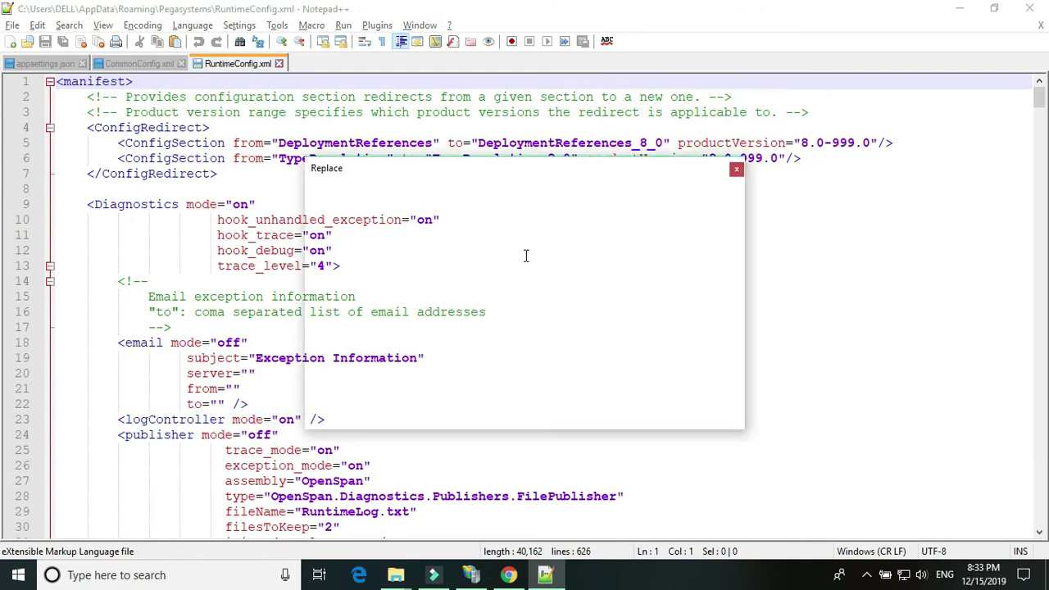
{"action": "type", "text": "robotics"}
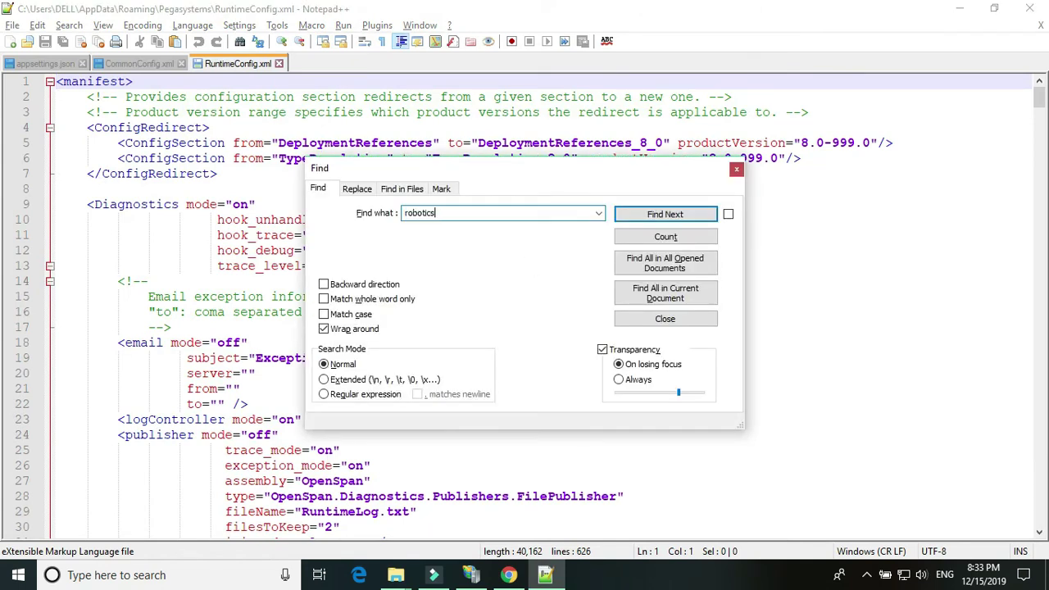
{"action": "key", "text": "Return"}
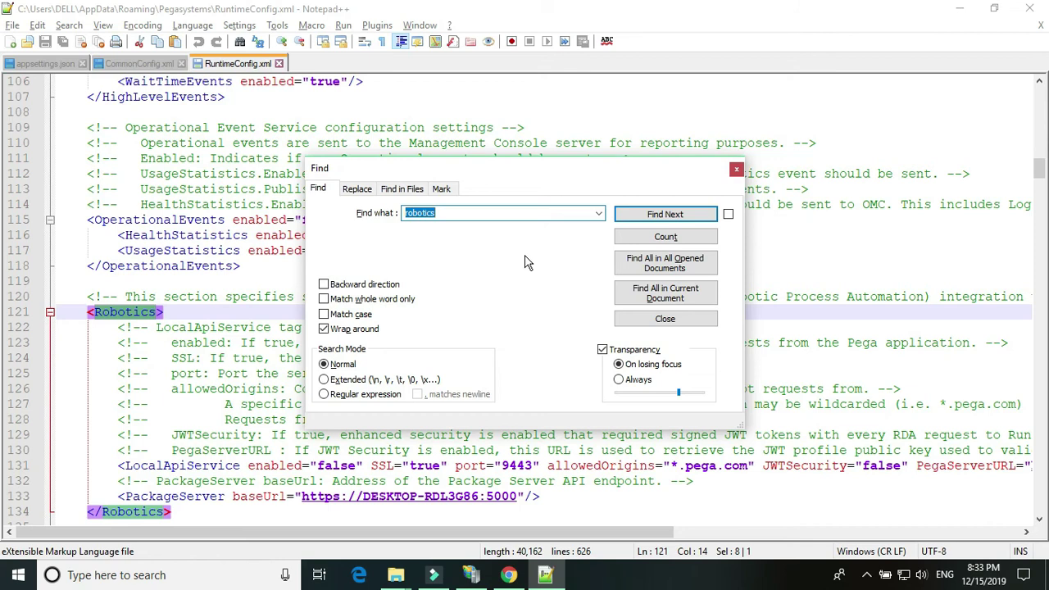
{"action": "key", "text": "Escape"}
{"action": "scroll", "coordinate": [360, 458], "scroll_direction": "down", "scroll_amount": 2}
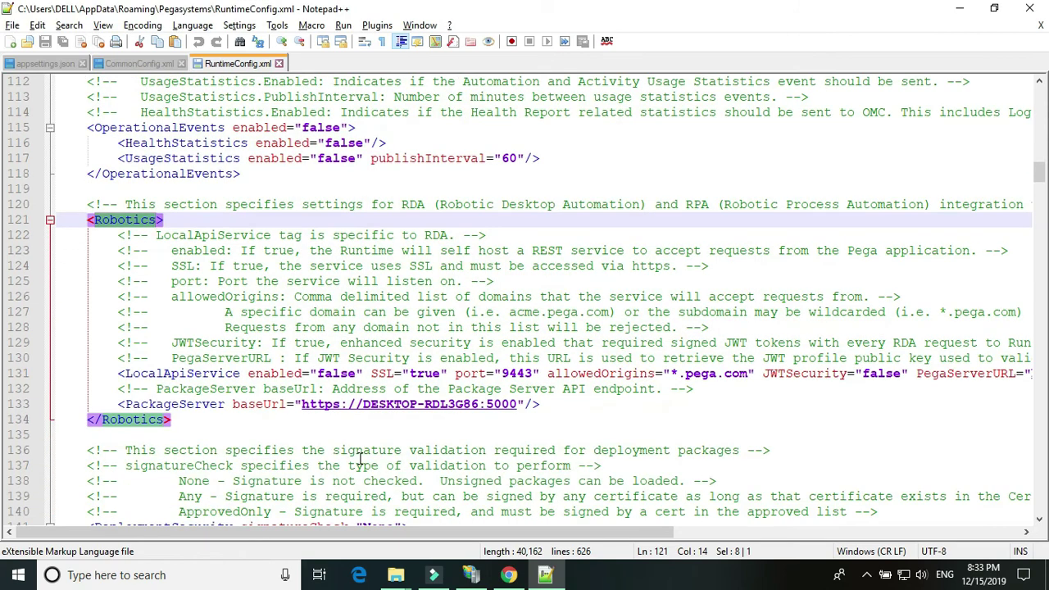
Set the enabled attribute of the LocalApiService entry to true
{"action": "double_click", "coordinate": [336, 374]}
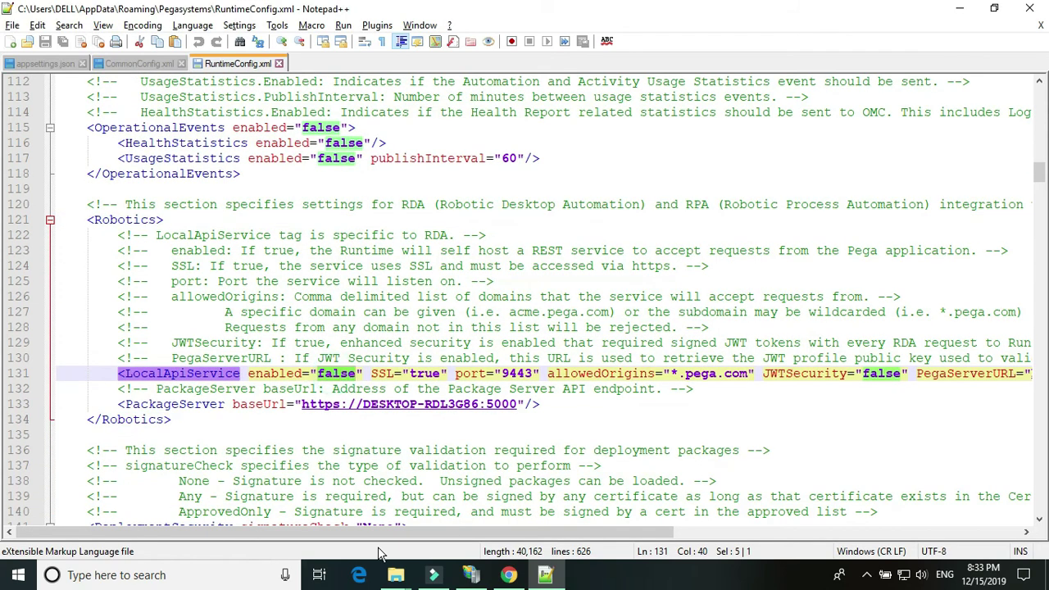
{"action": "type", "text": "true"}
{"action": "key", "text": "Escape"}
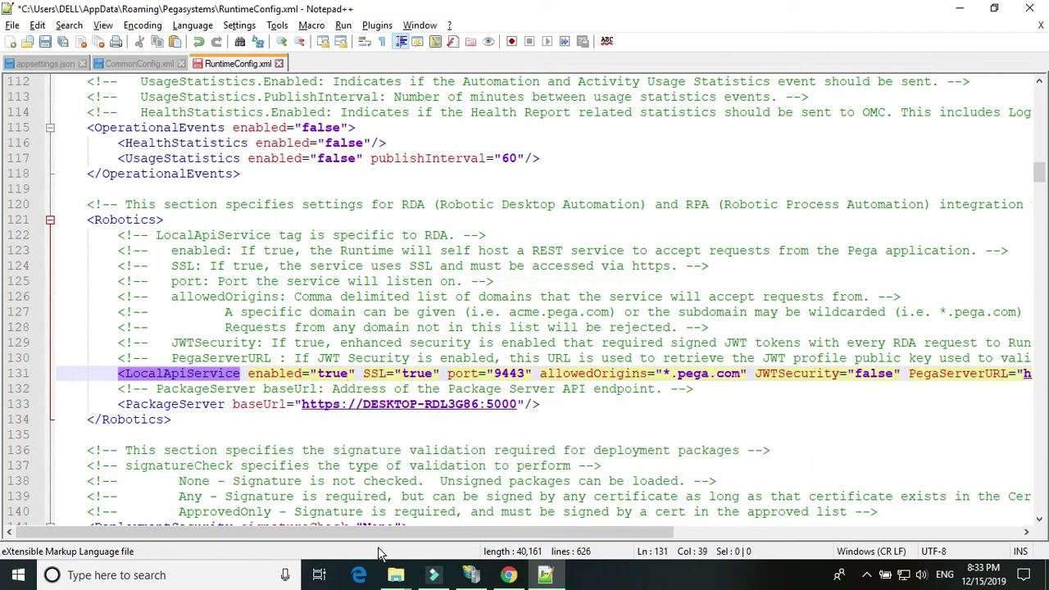
Set the allowedOrigins attribute of the LocalApiService entry to "*" by removing the domain part
{"action": "key", "text": "ctrl+Right"}
{"action": "key", "text": "ctrl+Right"}
{"action": "key", "text": "ctrl+Right"}
{"action": "key", "text": "ctrl+Right"}
{"action": "key", "text": "ctrl+Right"}
{"action": "key", "text": "ctrl+Right"}
{"action": "key", "text": "ctrl+Right"}
{"action": "key", "text": "ctrl+Right"}
{"action": "key", "text": "ctrl+Right"}
{"action": "key", "text": "ctrl+Right"}
{"action": "key", "text": "ctrl+Right"}
{"action": "key", "text": "ctrl+Right"}
{"action": "key", "text": "ctrl+shift+Right"}
{"action": "key", "text": "ctrl+shift+Right"}
{"action": "key", "text": "ctrl+shift+Right"}
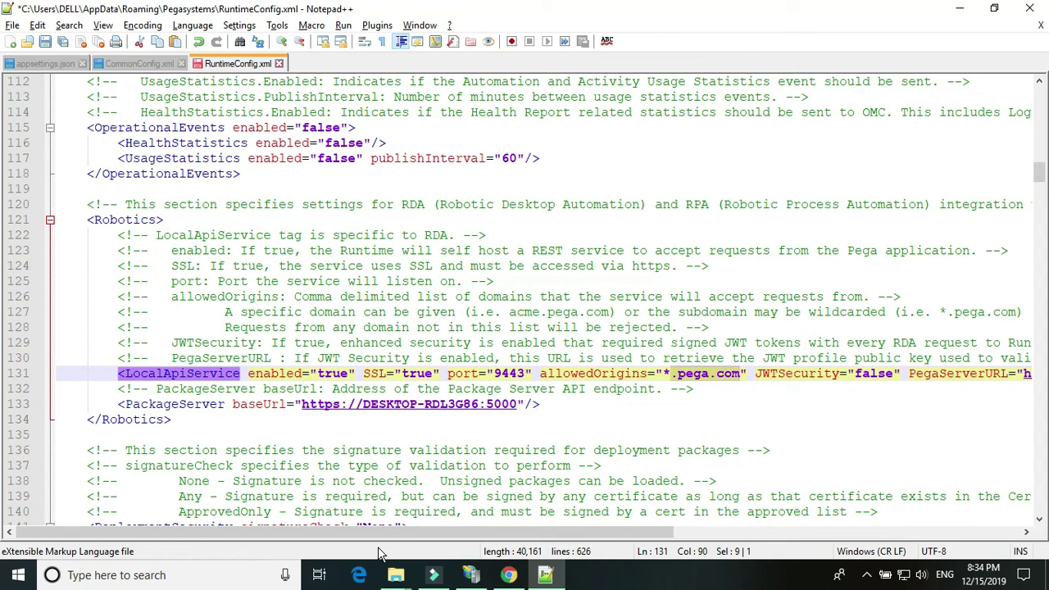
{"action": "key", "text": "BackSpace"}
Review the JWTSecurity and PegaServerURL attributes at the end of the LocalApiService entry
{"action": "key", "text": "ctrl+Right"}
{"action": "key", "text": "ctrl+Right"}
{"action": "key", "text": "ctrl+Right"}
{"action": "key", "text": "ctrl+Right"}
{"action": "key", "text": "ctrl+Right"}
{"action": "key", "text": "ctrl+Right"}
{"action": "key", "text": "ctrl+Right"}
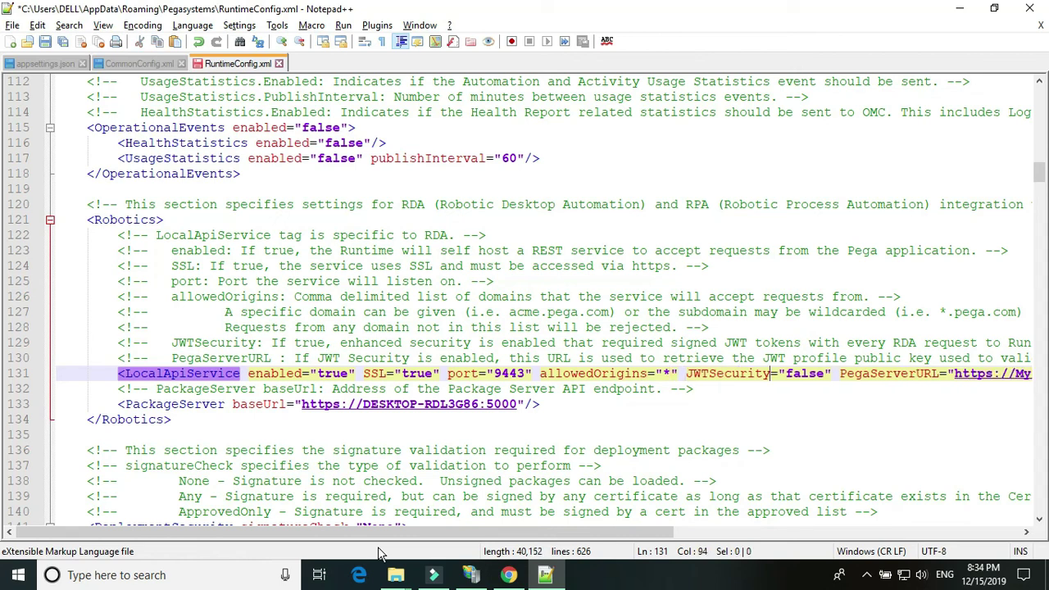
{"action": "key", "text": "ctrl+Right"}
{"action": "key", "text": "ctrl+Right"}
{"action": "key", "text": "ctrl+Right"}
{"action": "key", "text": "ctrl+Right"}
{"action": "key", "text": "ctrl+Right"}
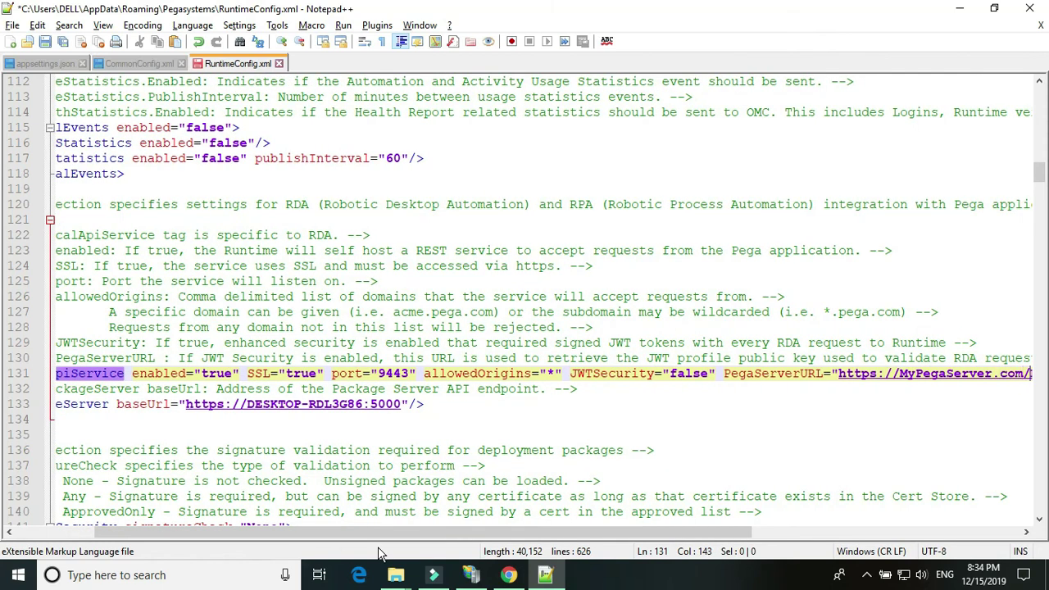
{"action": "key", "text": "ctrl+Right"}
{"action": "key", "text": "ctrl+Right"}
{"action": "key", "text": "ctrl+Left"}
{"action": "key", "text": "ctrl+Left"}
{"action": "key", "text": "ctrl+Left"}
{"action": "key", "text": "ctrl+Right"}
{"action": "key", "text": "ctrl+Right"}
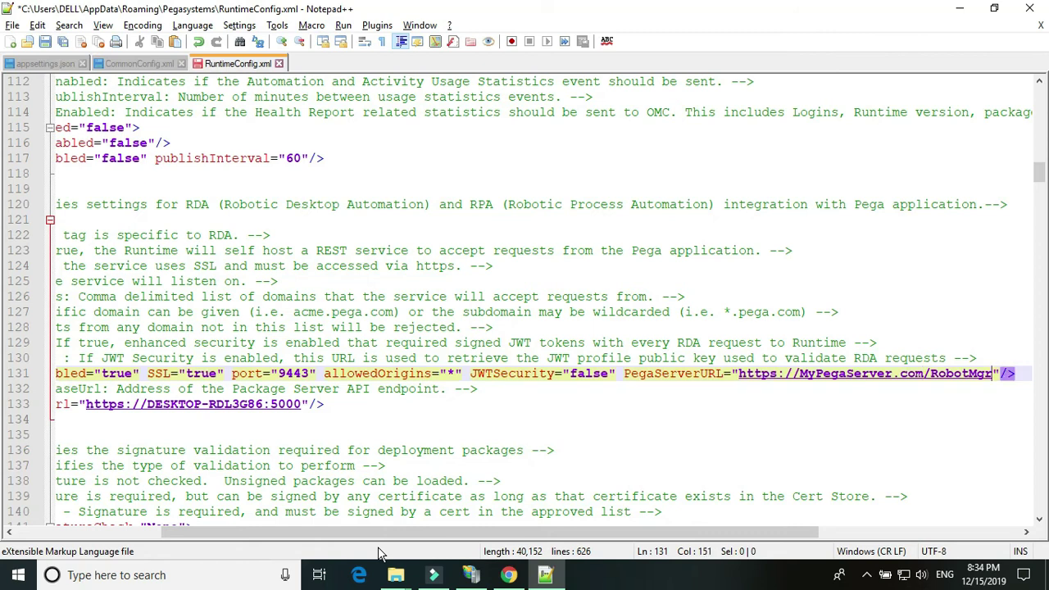
Check the baseUrl of the PackageServer entry and save RuntimeConfig.xml
{"action": "key", "text": "Down"}
{"action": "key", "text": "Home"}
{"action": "key", "text": "ctrl+Right"}
{"action": "key", "text": "ctrl+Right"}
{"action": "key", "text": "Down"}
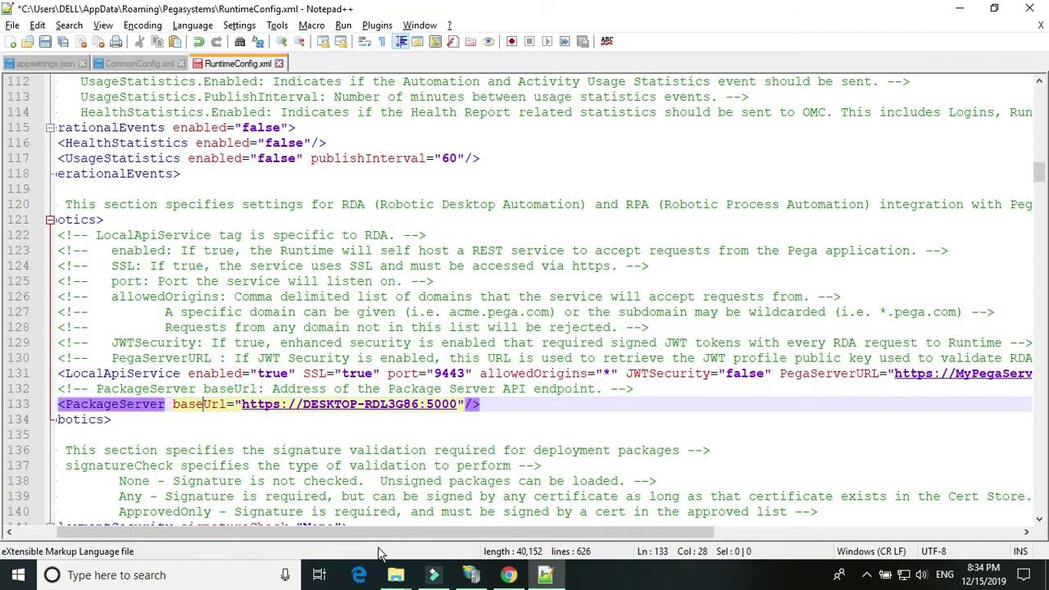
{"action": "key", "text": "ctrl+Right"}
{"action": "key", "text": "ctrl+shift+Right"}
{"action": "key", "text": "ctrl+shift+Right"}
{"action": "key", "text": "ctrl+shift+Right"}
{"action": "key", "text": "ctrl+shift+Right"}
{"action": "key", "text": "ctrl+shift+Right"}
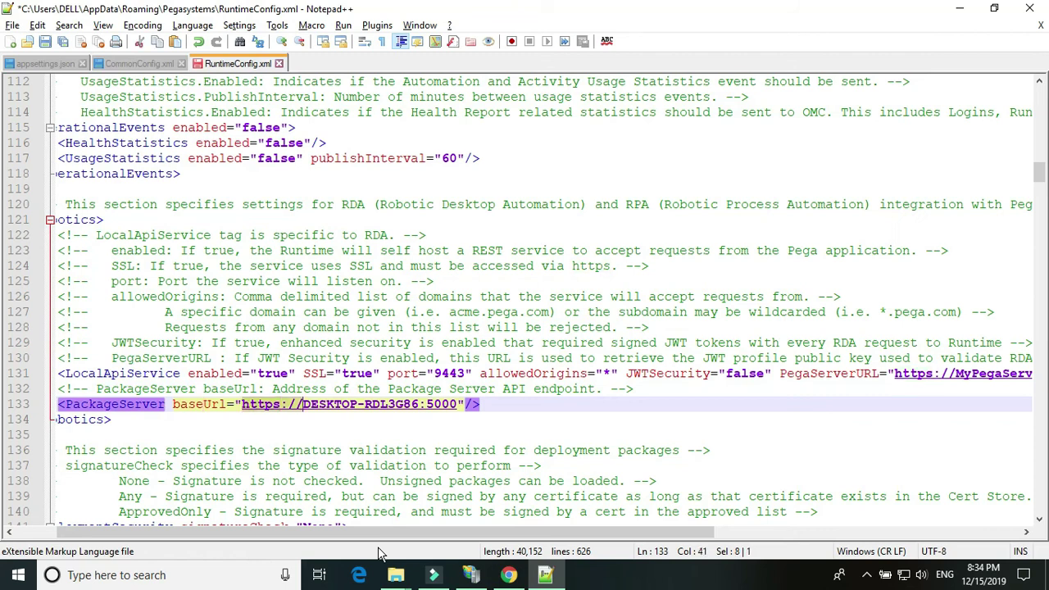
{"action": "key", "text": "ctrl+shift+Right"}
{"action": "key", "text": "ctrl+shift+Right"}
{"action": "key", "text": "ctrl+shift+Right"}
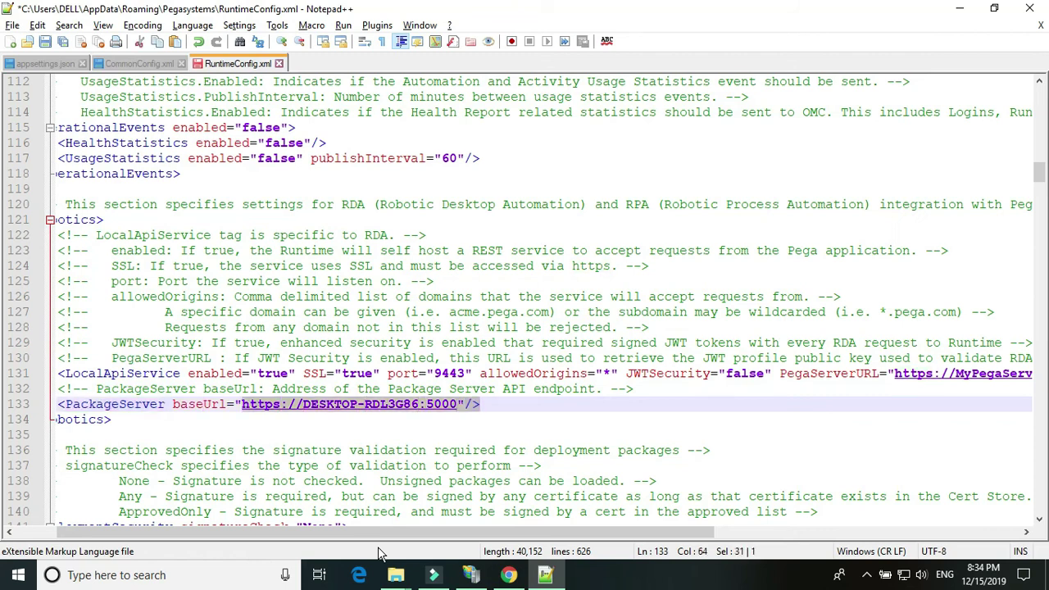
{"action": "key", "text": "shift+Left"}
{"action": "key", "text": "shift+Left"}
{"action": "key", "text": "shift+Left"}
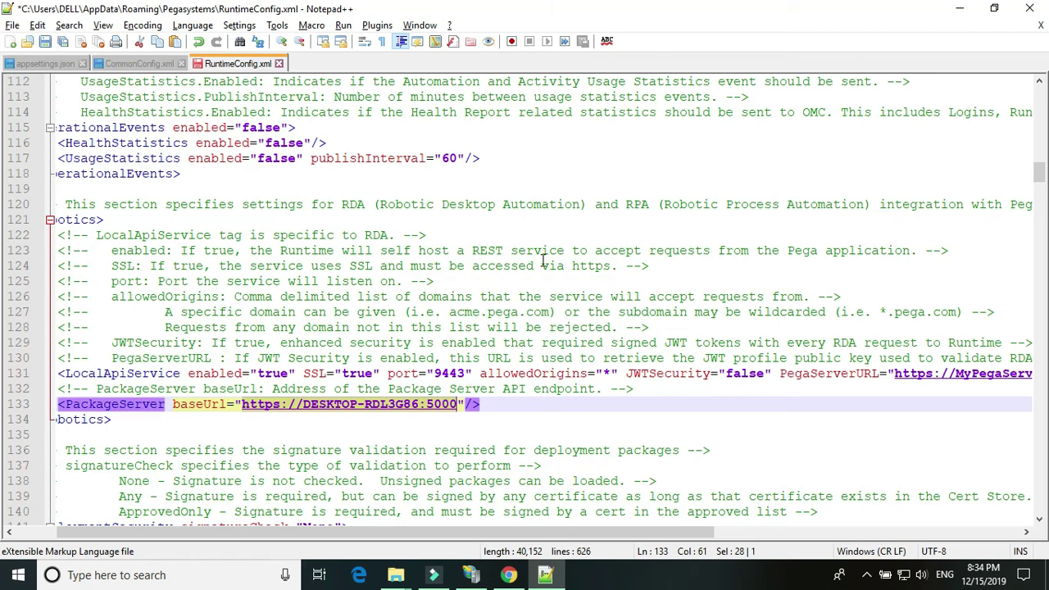
{"action": "key", "text": "ctrl+s"}
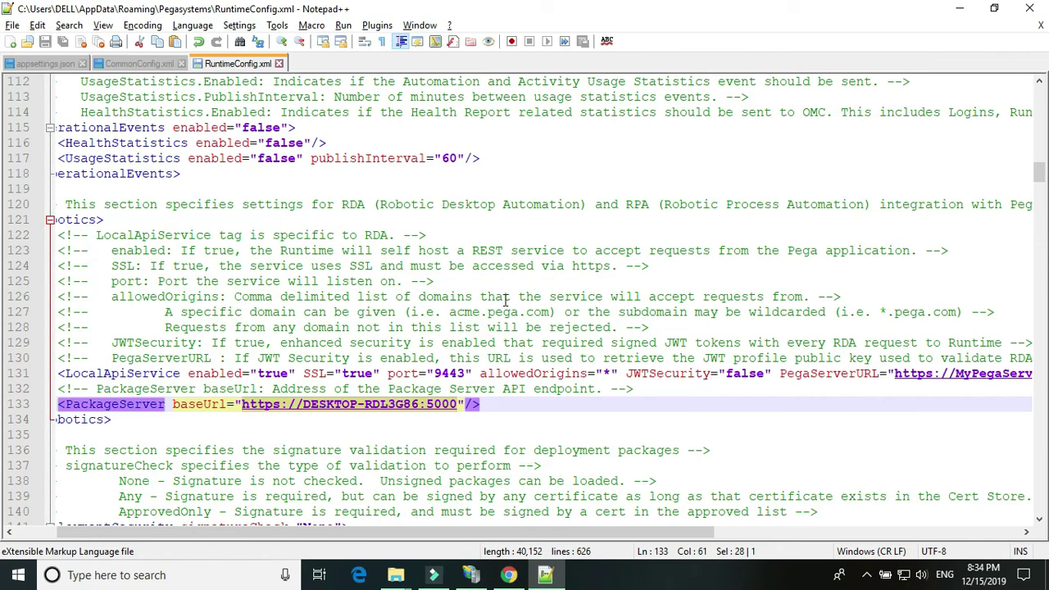
Open the Pegasystems folder inside Program Files (x86) on the C: drive in File Explorer
{"action": "key", "text": "super"}
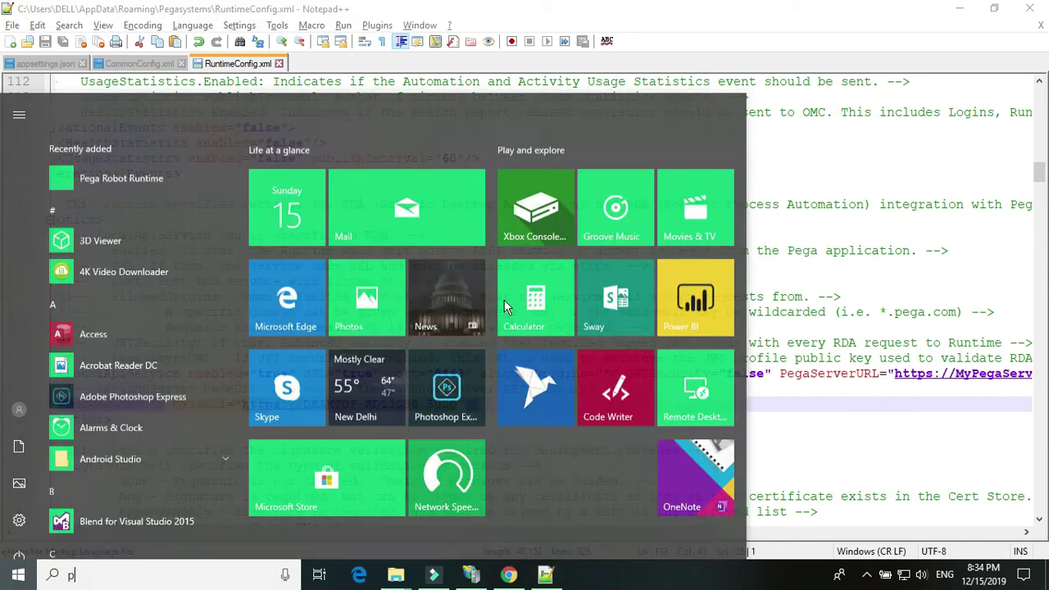
{"action": "type", "text": "pc"}
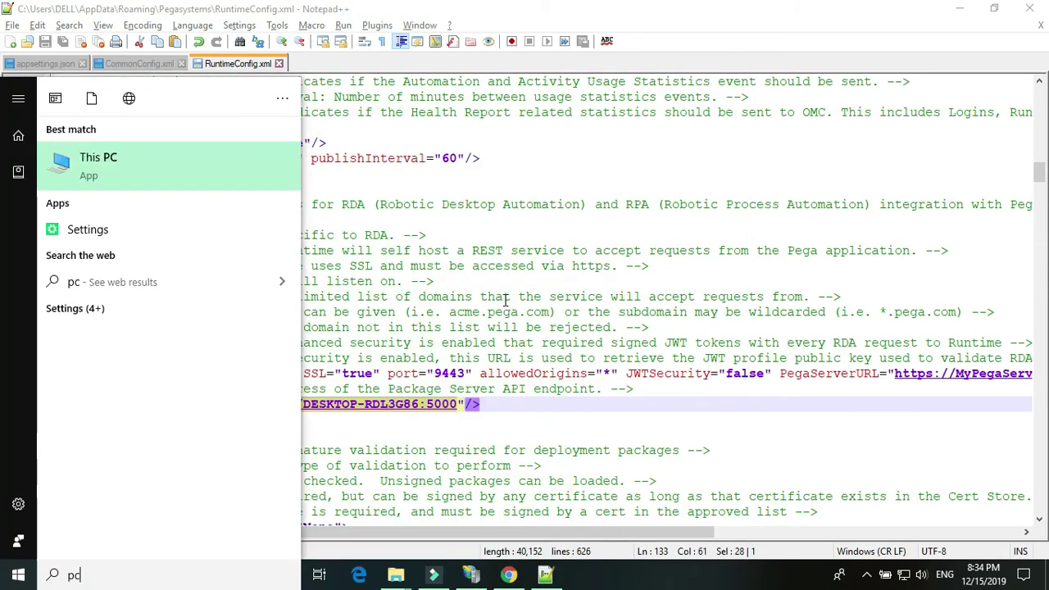
{"action": "key", "text": "Return"}
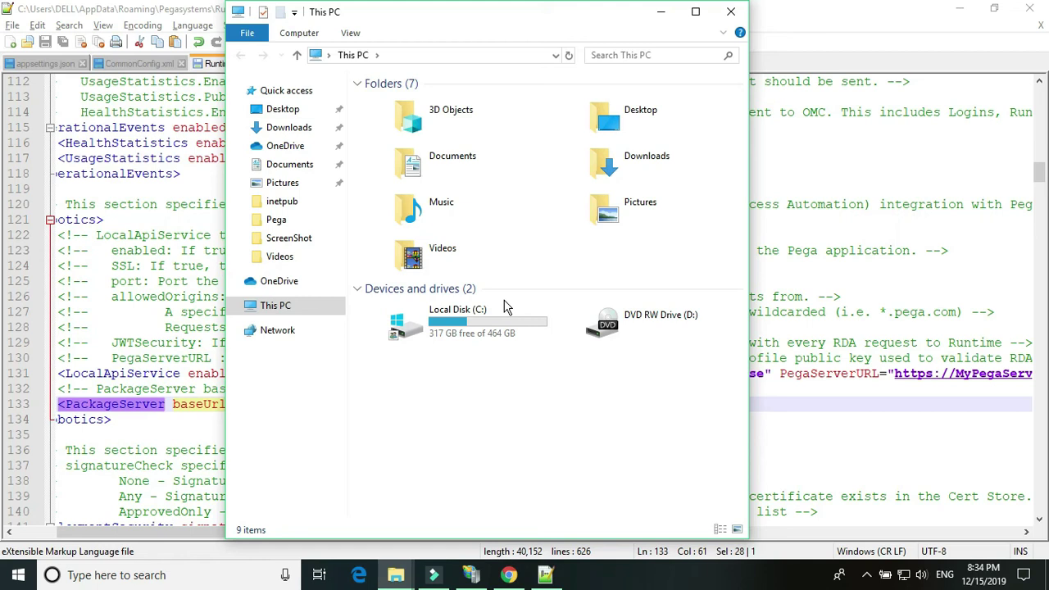
{"action": "left_click", "coordinate": [455, 313]}
{"action": "double_click", "coordinate": [431, 333]}
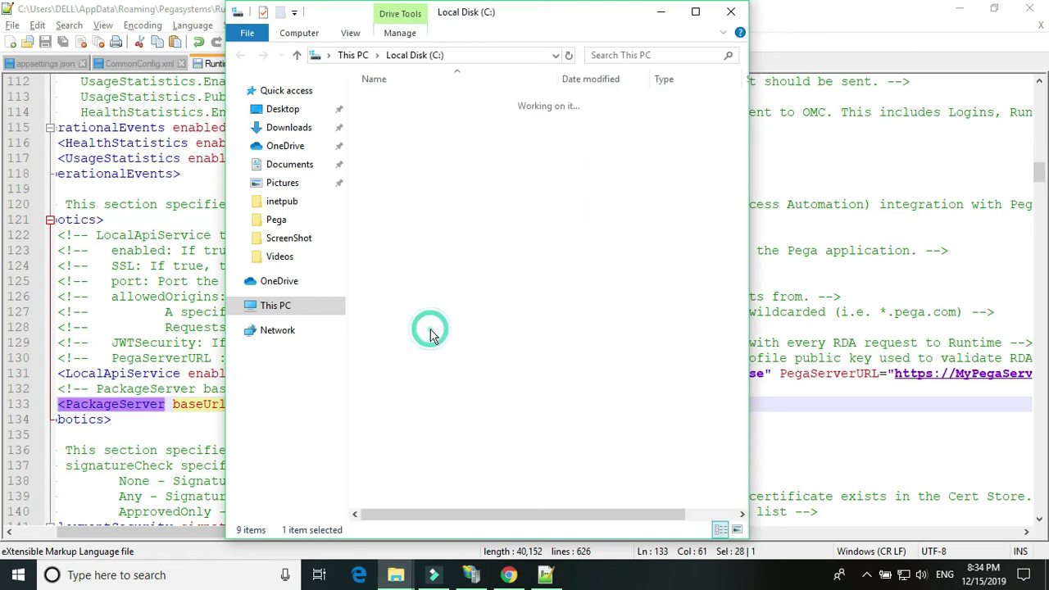
{"action": "left_click", "coordinate": [422, 263]}
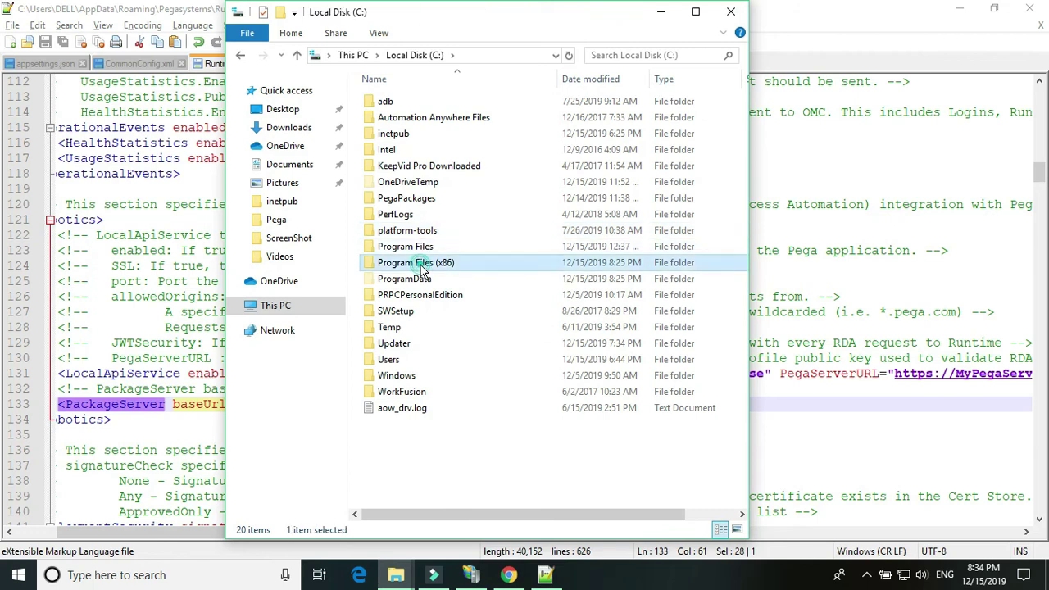
{"action": "double_click", "coordinate": [422, 267]}
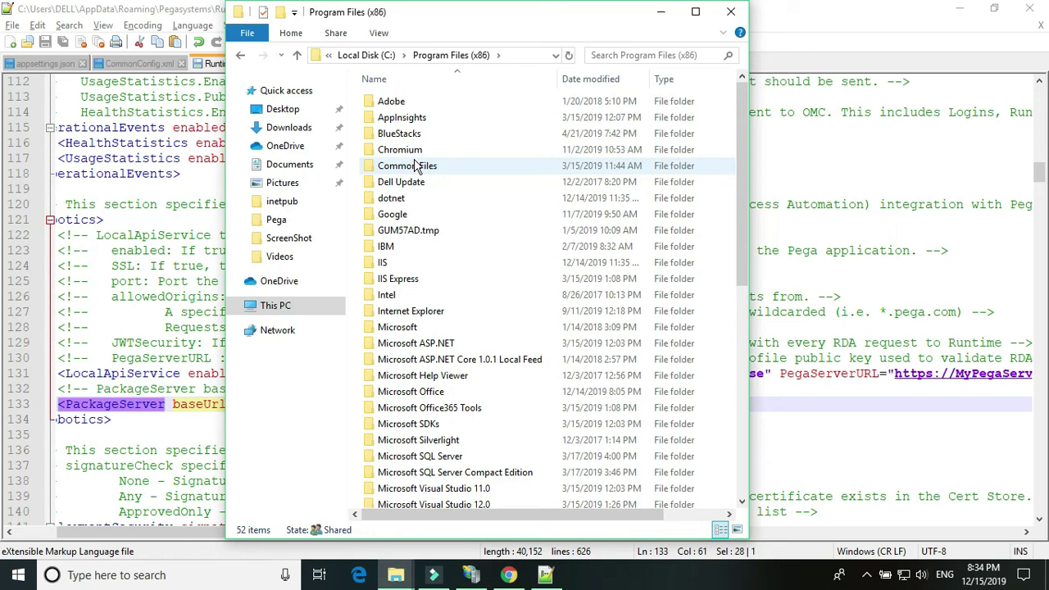
{"action": "key", "text": "p"}
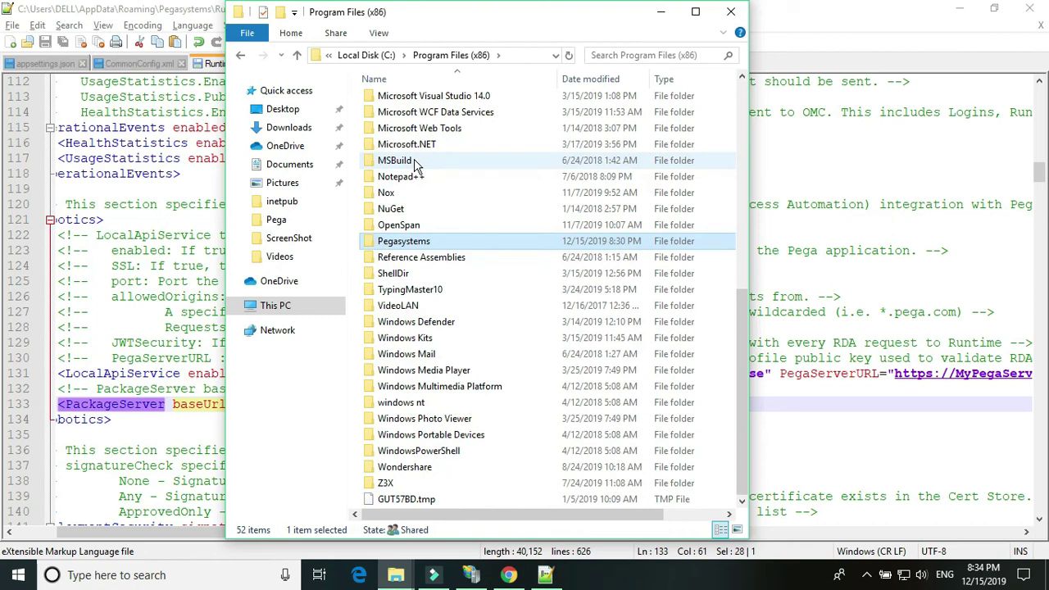
{"action": "key", "text": "Return"}
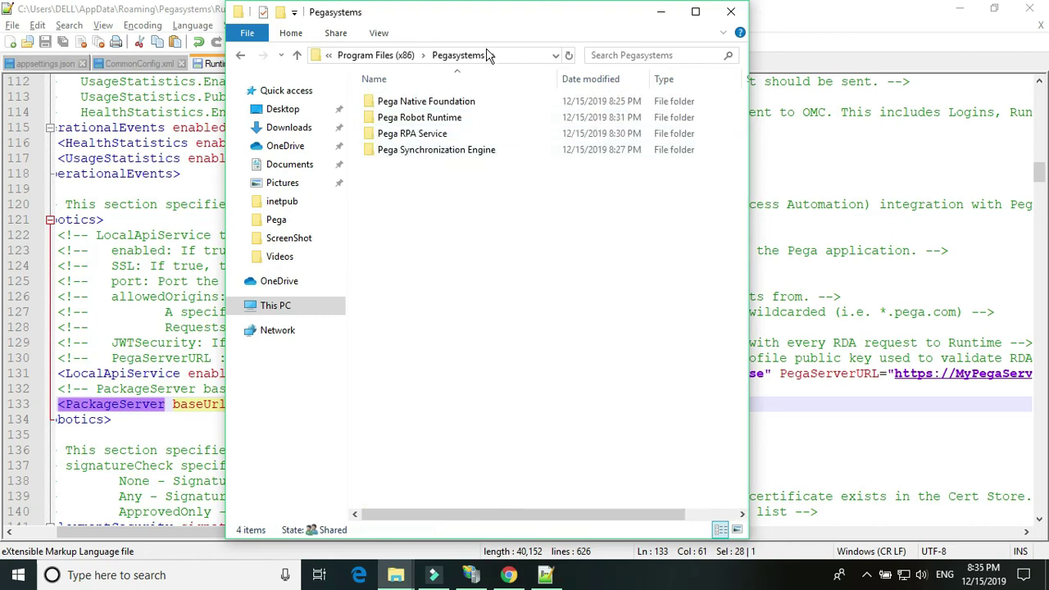
Open the Pega RPA Service folder and launch CredMgrUI.exe
{"action": "double_click", "coordinate": [445, 151]}
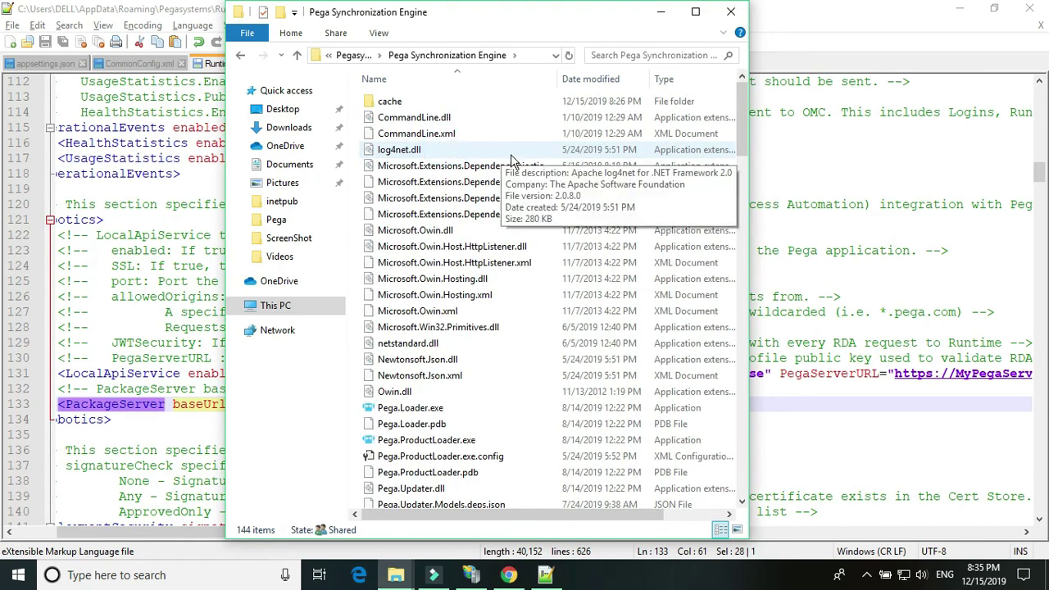
{"action": "key", "text": "alt+Left"}
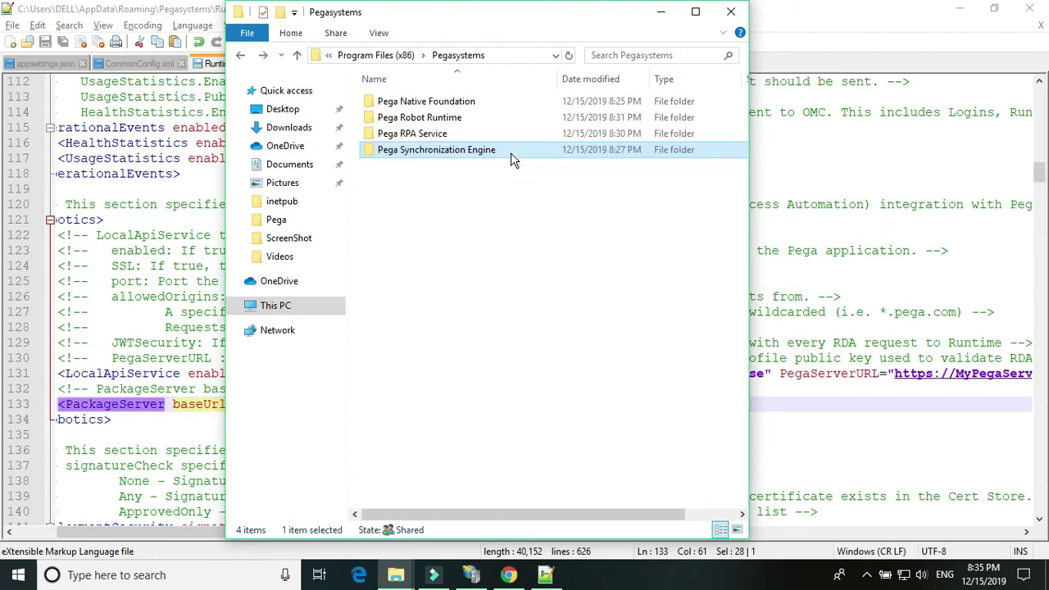
{"action": "key", "text": "Up"}
{"action": "key", "text": "Return"}
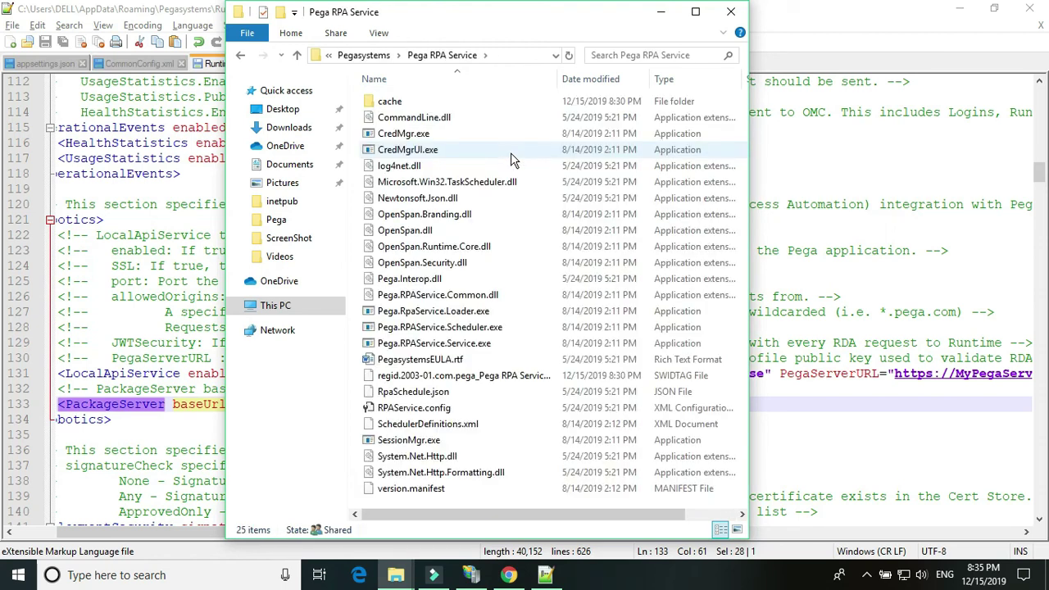
{"action": "left_click", "coordinate": [401, 152]}
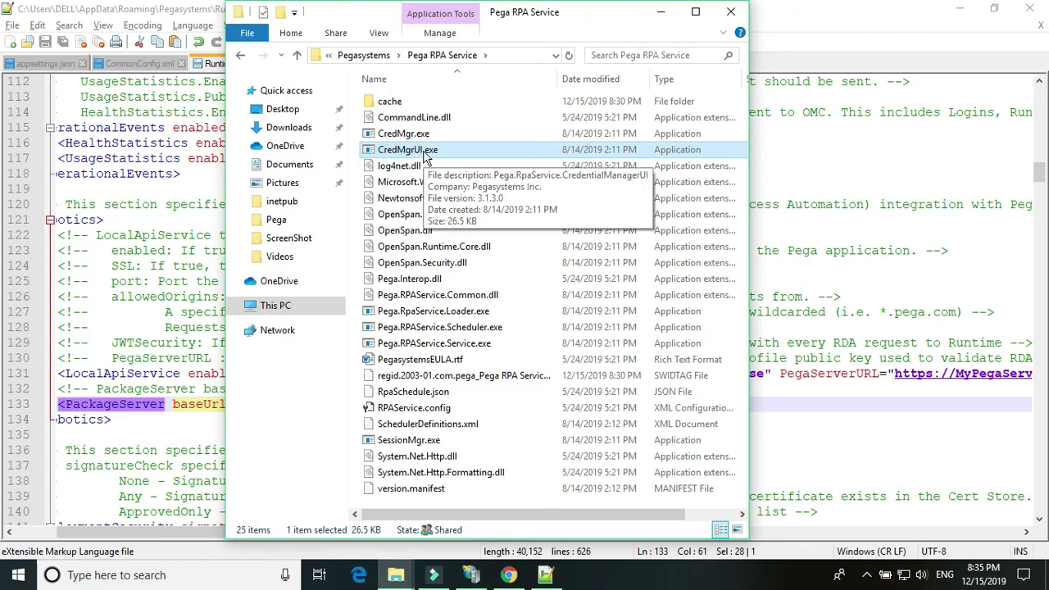
{"action": "double_click", "coordinate": [425, 155]}
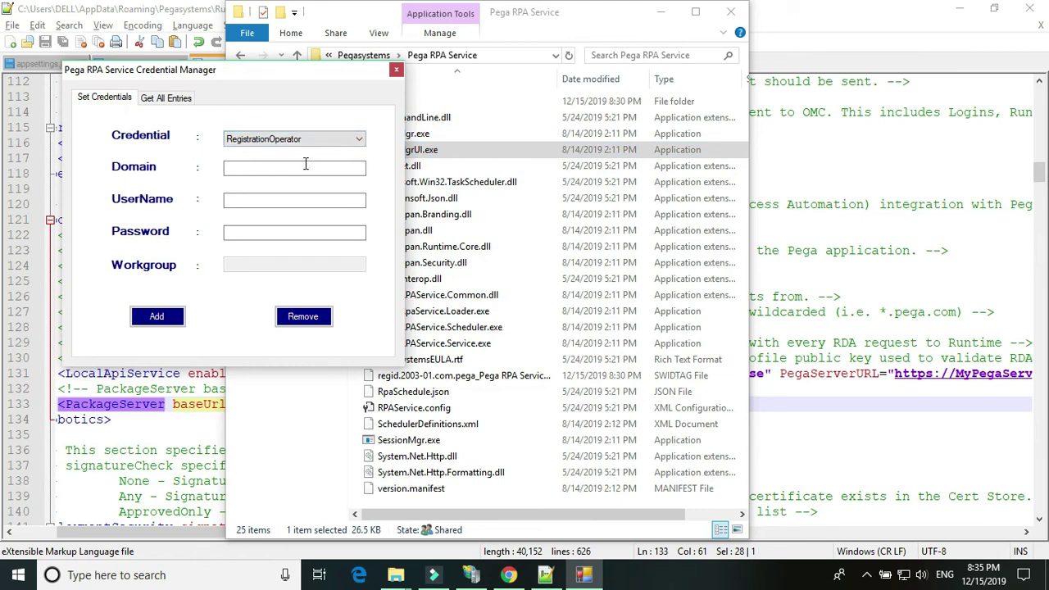
Examine the domain, user name and password fields and the available credential types in the Credential Manager
{"action": "left_click", "coordinate": [262, 167]}
{"action": "left_click", "coordinate": [263, 200]}
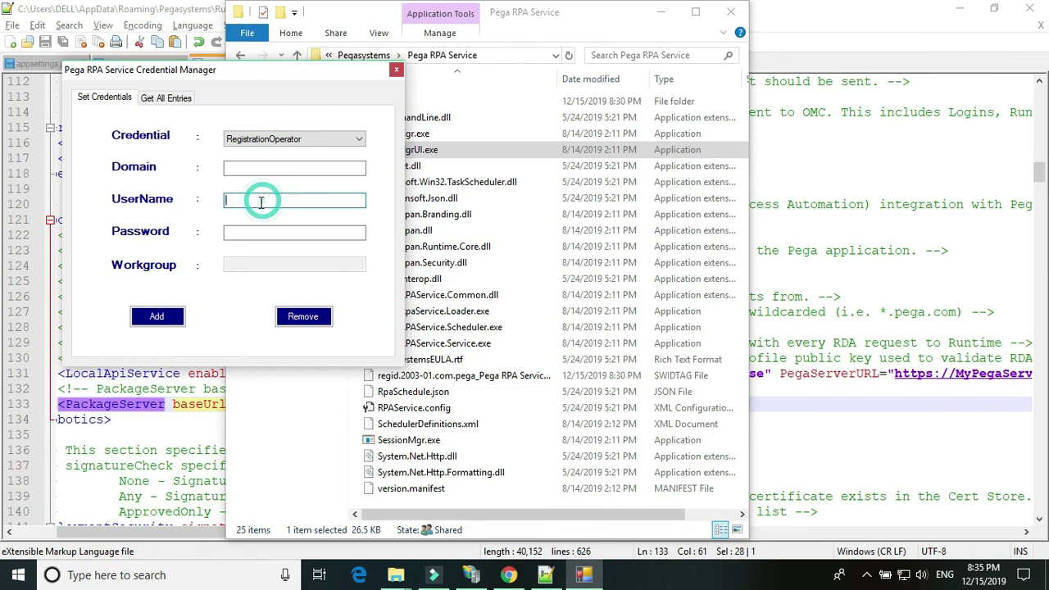
{"action": "left_click", "coordinate": [257, 231]}
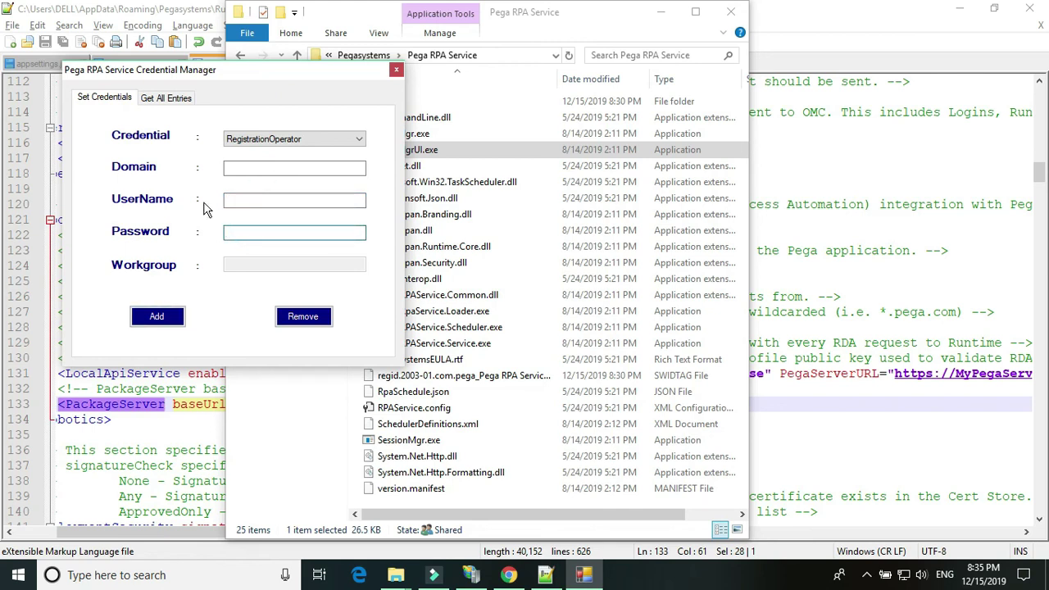
{"action": "left_click", "coordinate": [361, 139]}
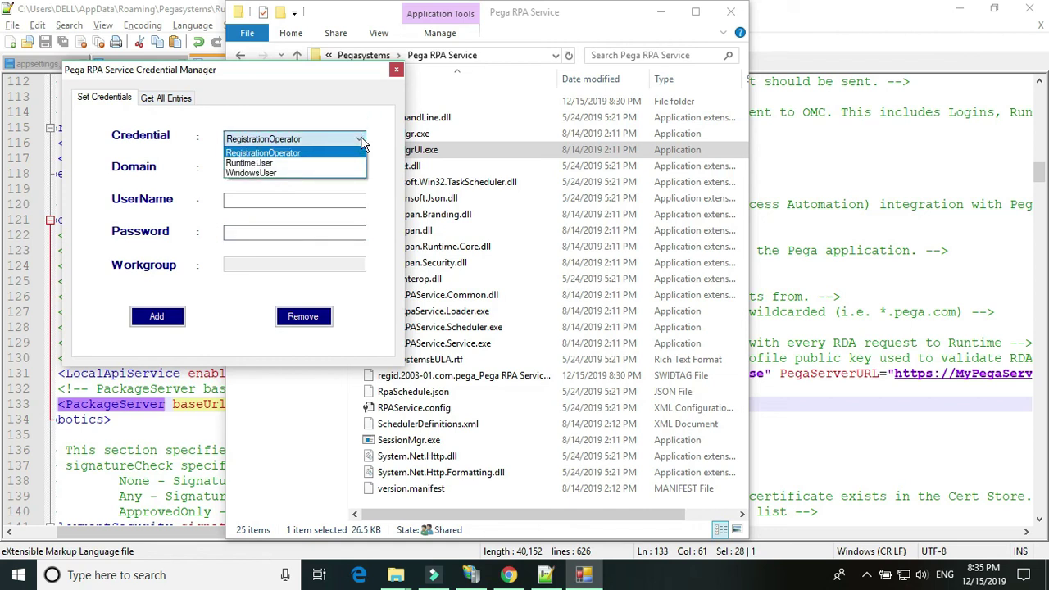
{"action": "left_click", "coordinate": [363, 142]}
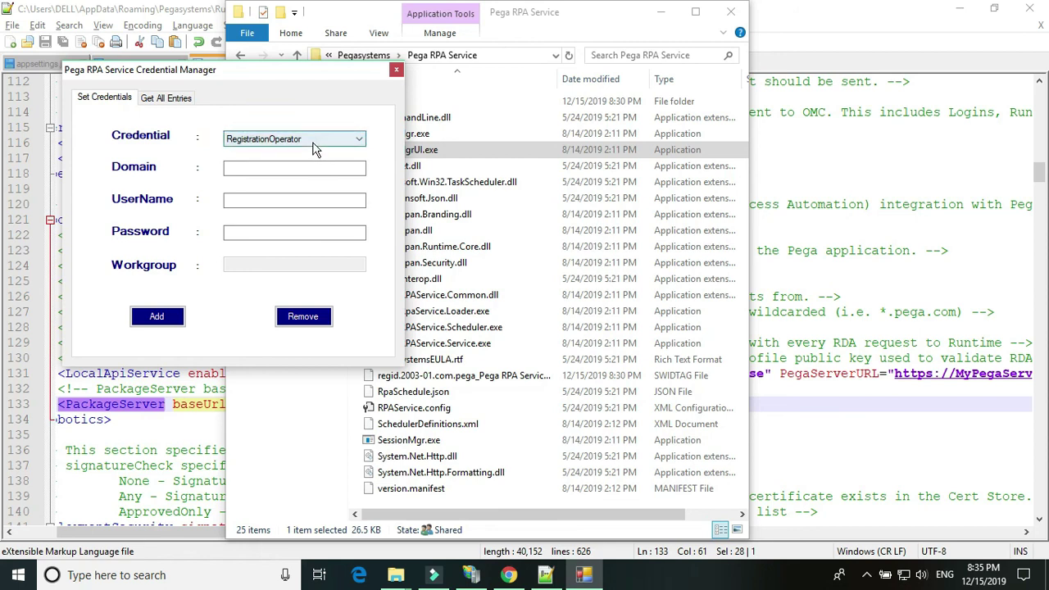
{"action": "left_click", "coordinate": [313, 146]}
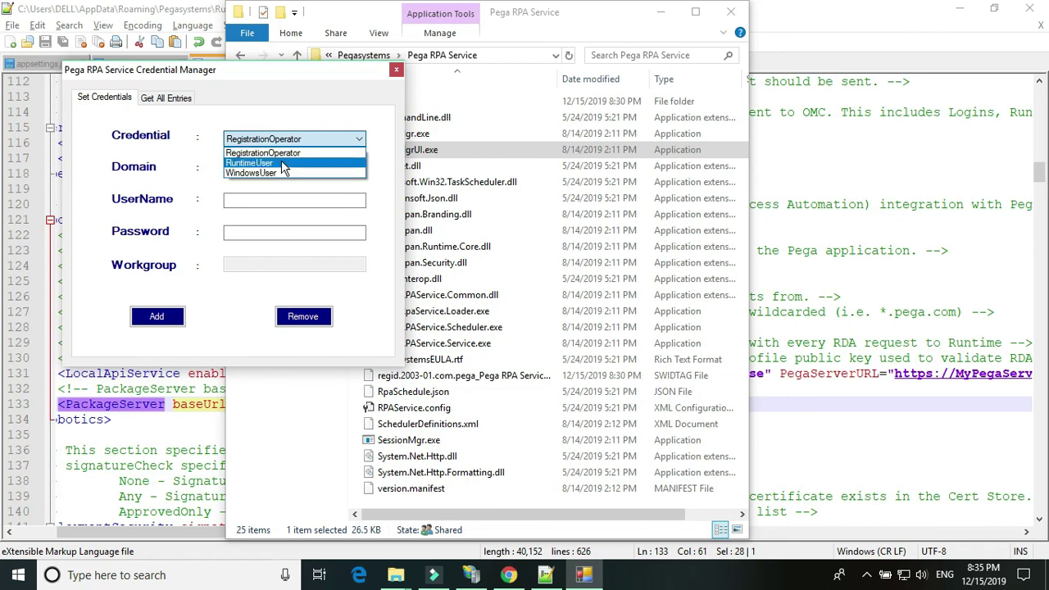
{"action": "left_click", "coordinate": [328, 108]}
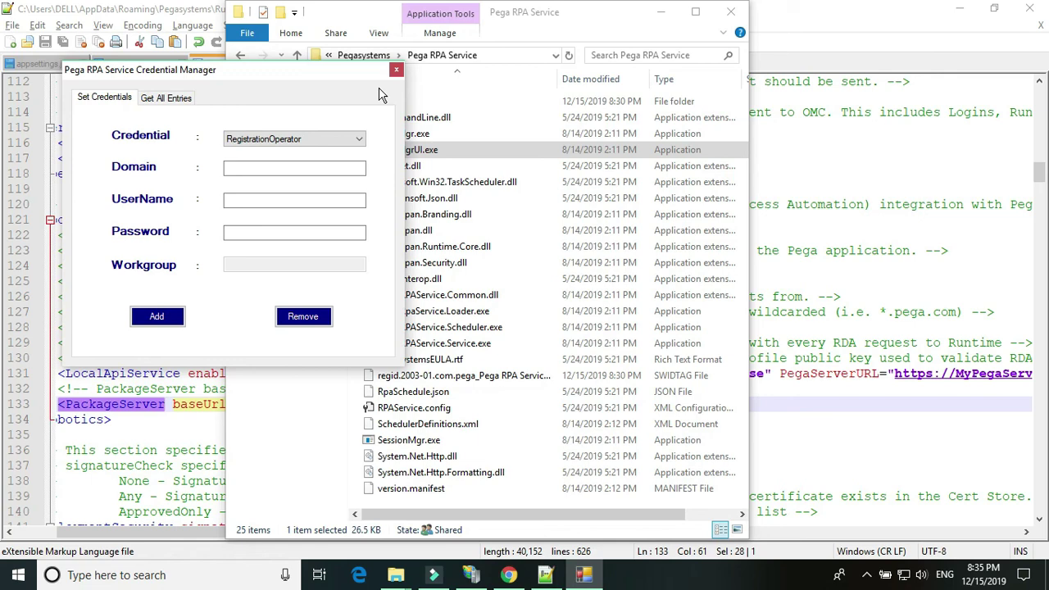
Close the Pega RPA Service folder window and move the Credential Manager over the RuntimeConfig.xml text
{"action": "left_click", "coordinate": [729, 15]}
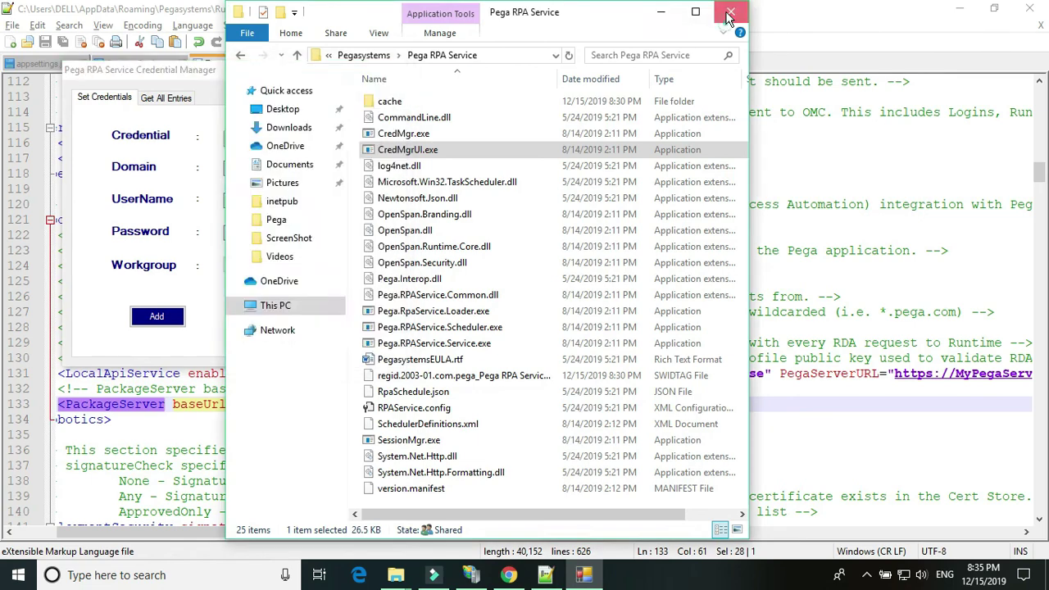
{"action": "left_click", "coordinate": [729, 15]}
{"action": "left_click_drag", "start_coordinate": [295, 76], "coordinate": [682, 119]}
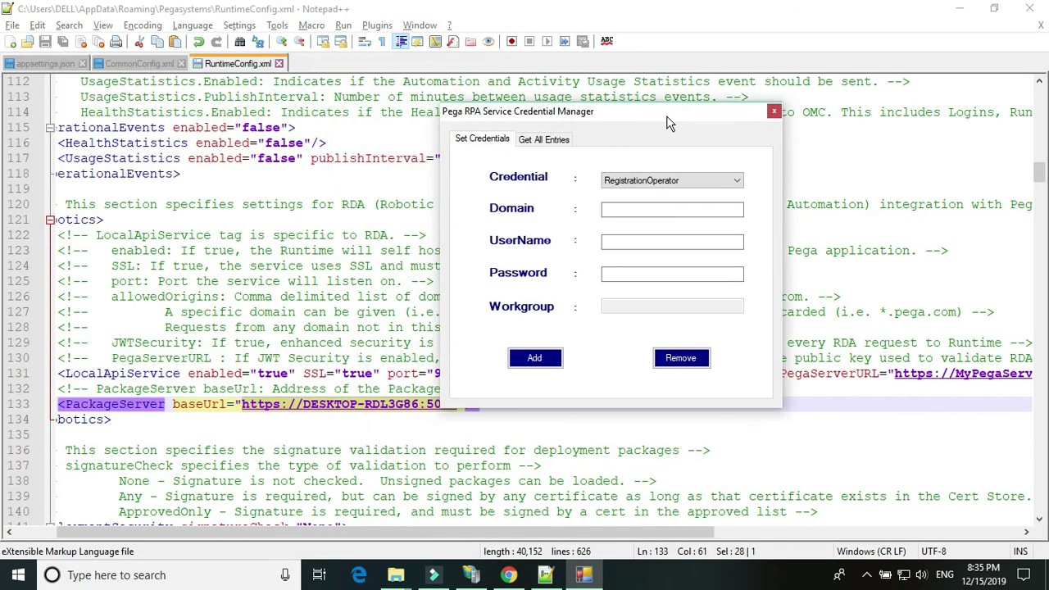
Look at the server entries in CommonConfig.xml and return to RuntimeConfig.xml
{"action": "left_click", "coordinate": [148, 64]}
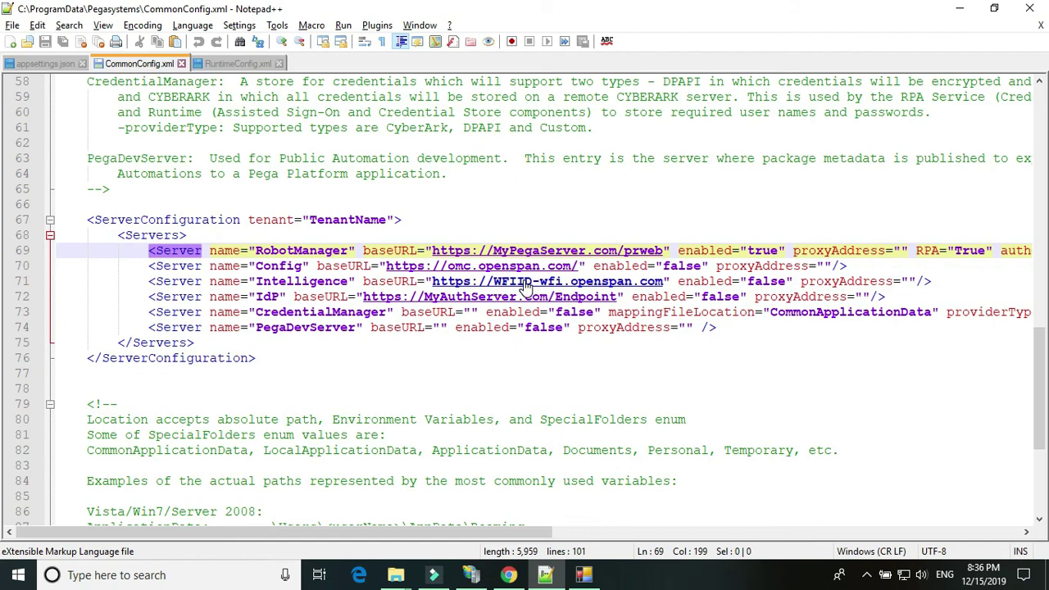
{"action": "key", "text": "alt+Tab"}
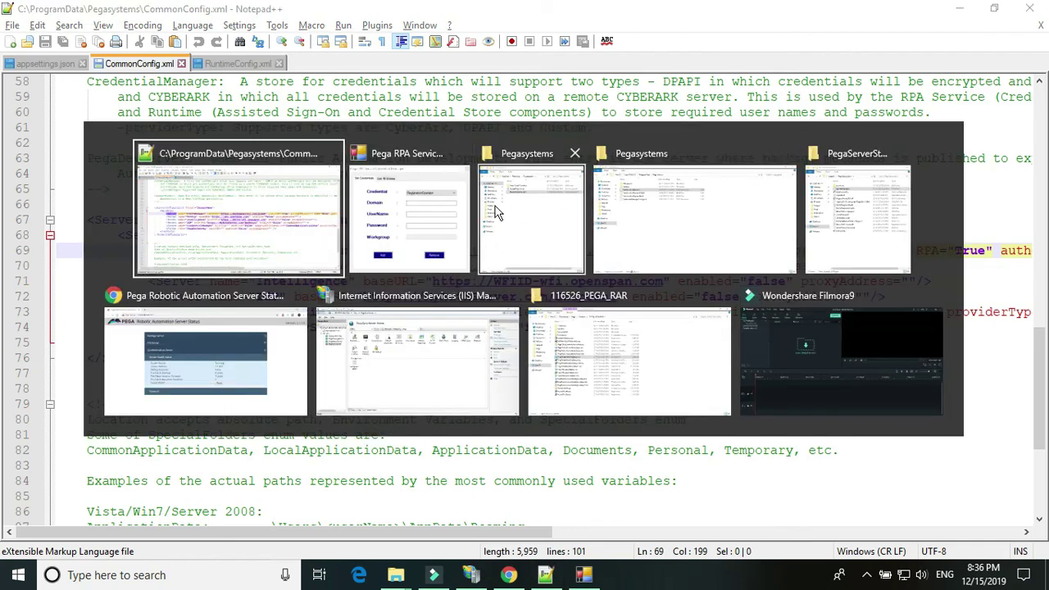
{"action": "left_click", "coordinate": [232, 58]}
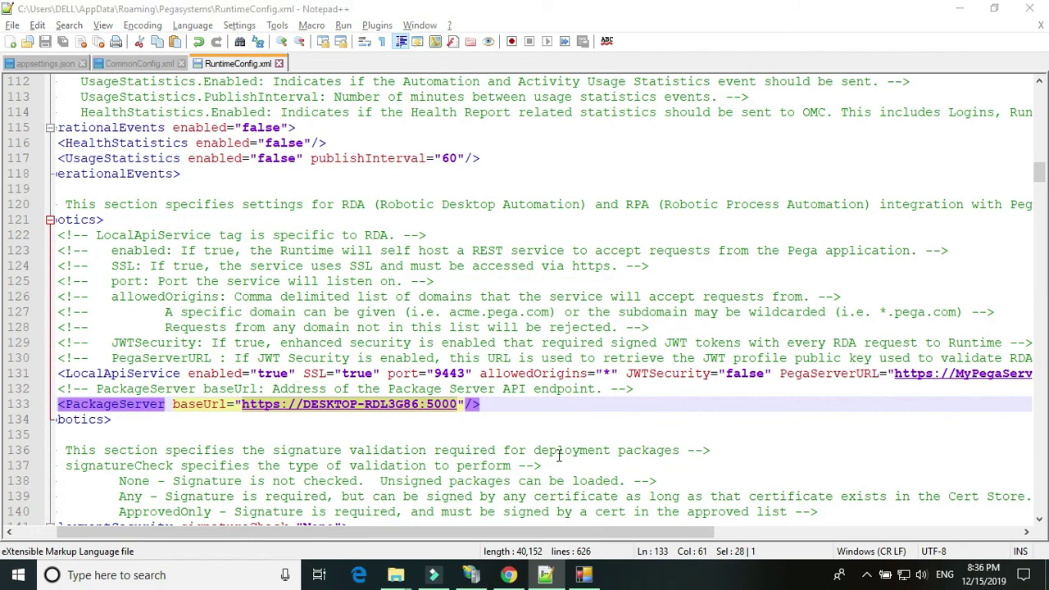
Close the ProgramData Pegasystems folder window and bring the repositioned Credential Manager in front of RuntimeConfig.xml
{"action": "key", "text": "alt+Tab"}
{"action": "left_click_drag", "start_coordinate": [553, 119], "coordinate": [728, 118]}
{"action": "key", "text": "alt+Tab"}
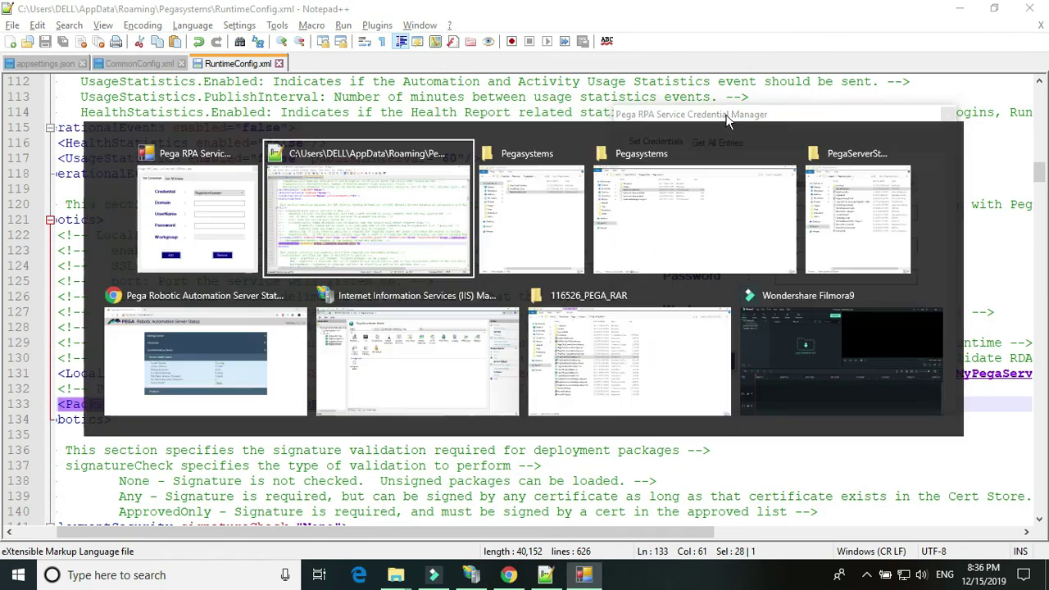
{"action": "key", "text": "alt+Tab"}
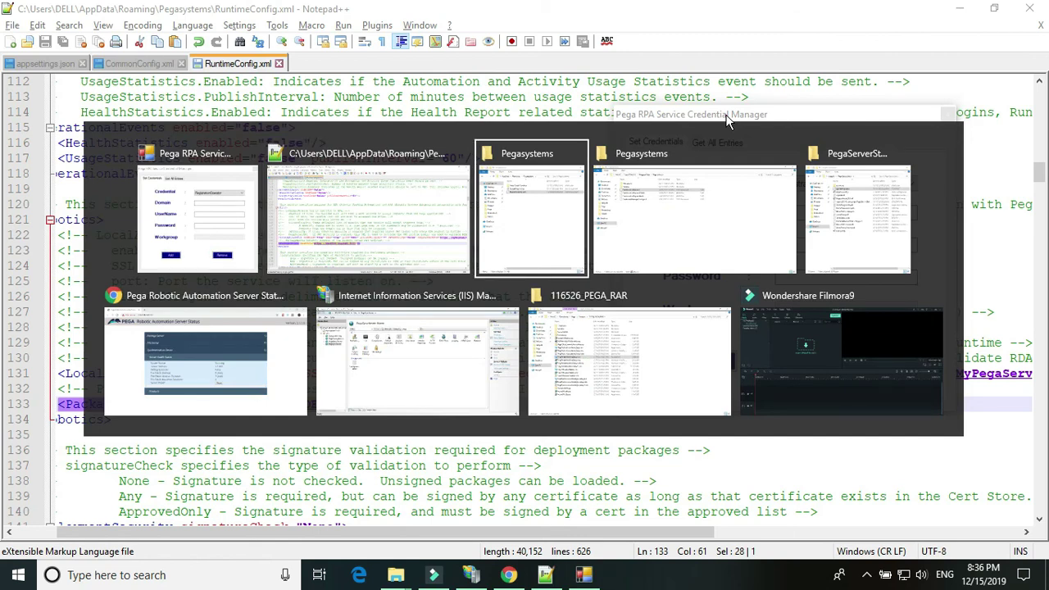
{"action": "key", "text": "alt+Tab"}
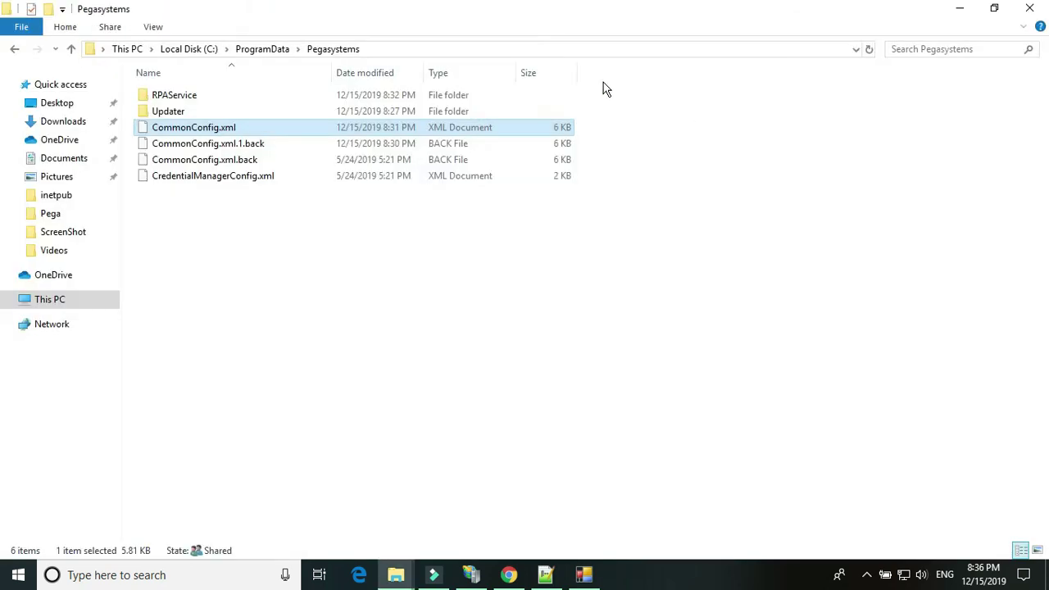
{"action": "left_click", "coordinate": [1032, 10]}
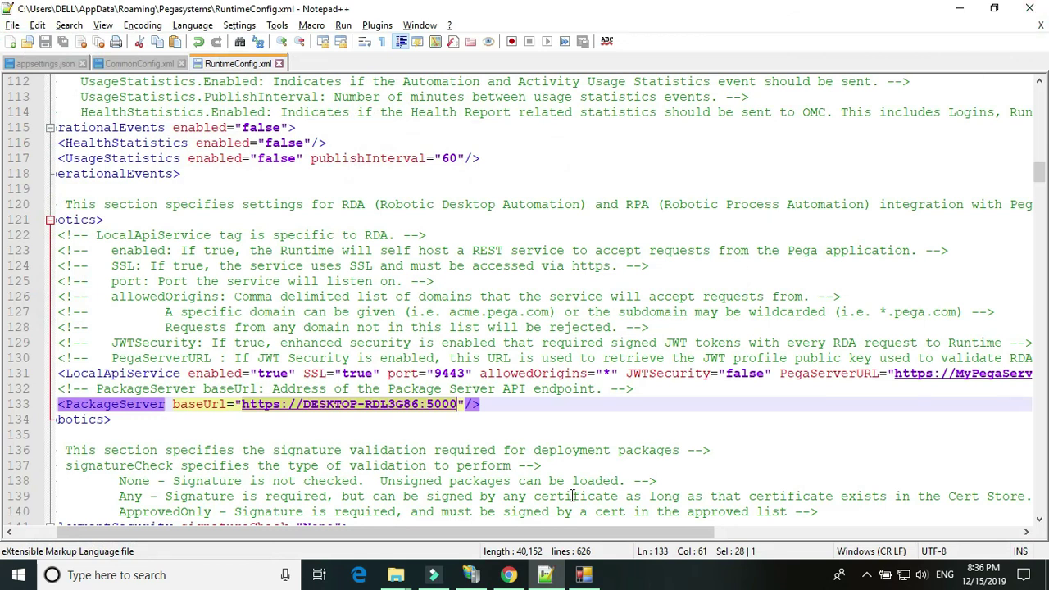
{"action": "left_click", "coordinate": [583, 578]}
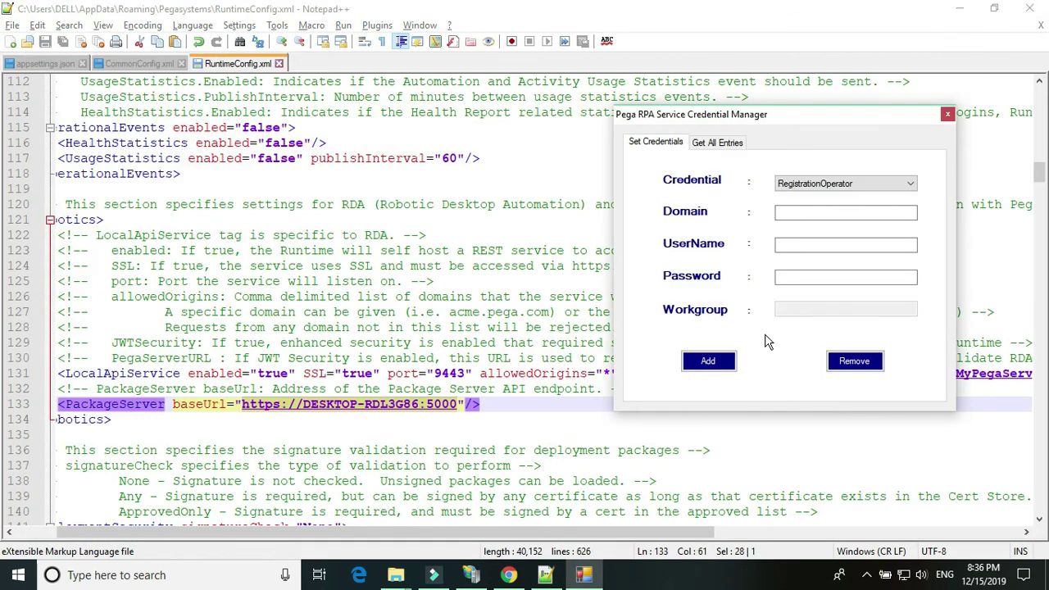